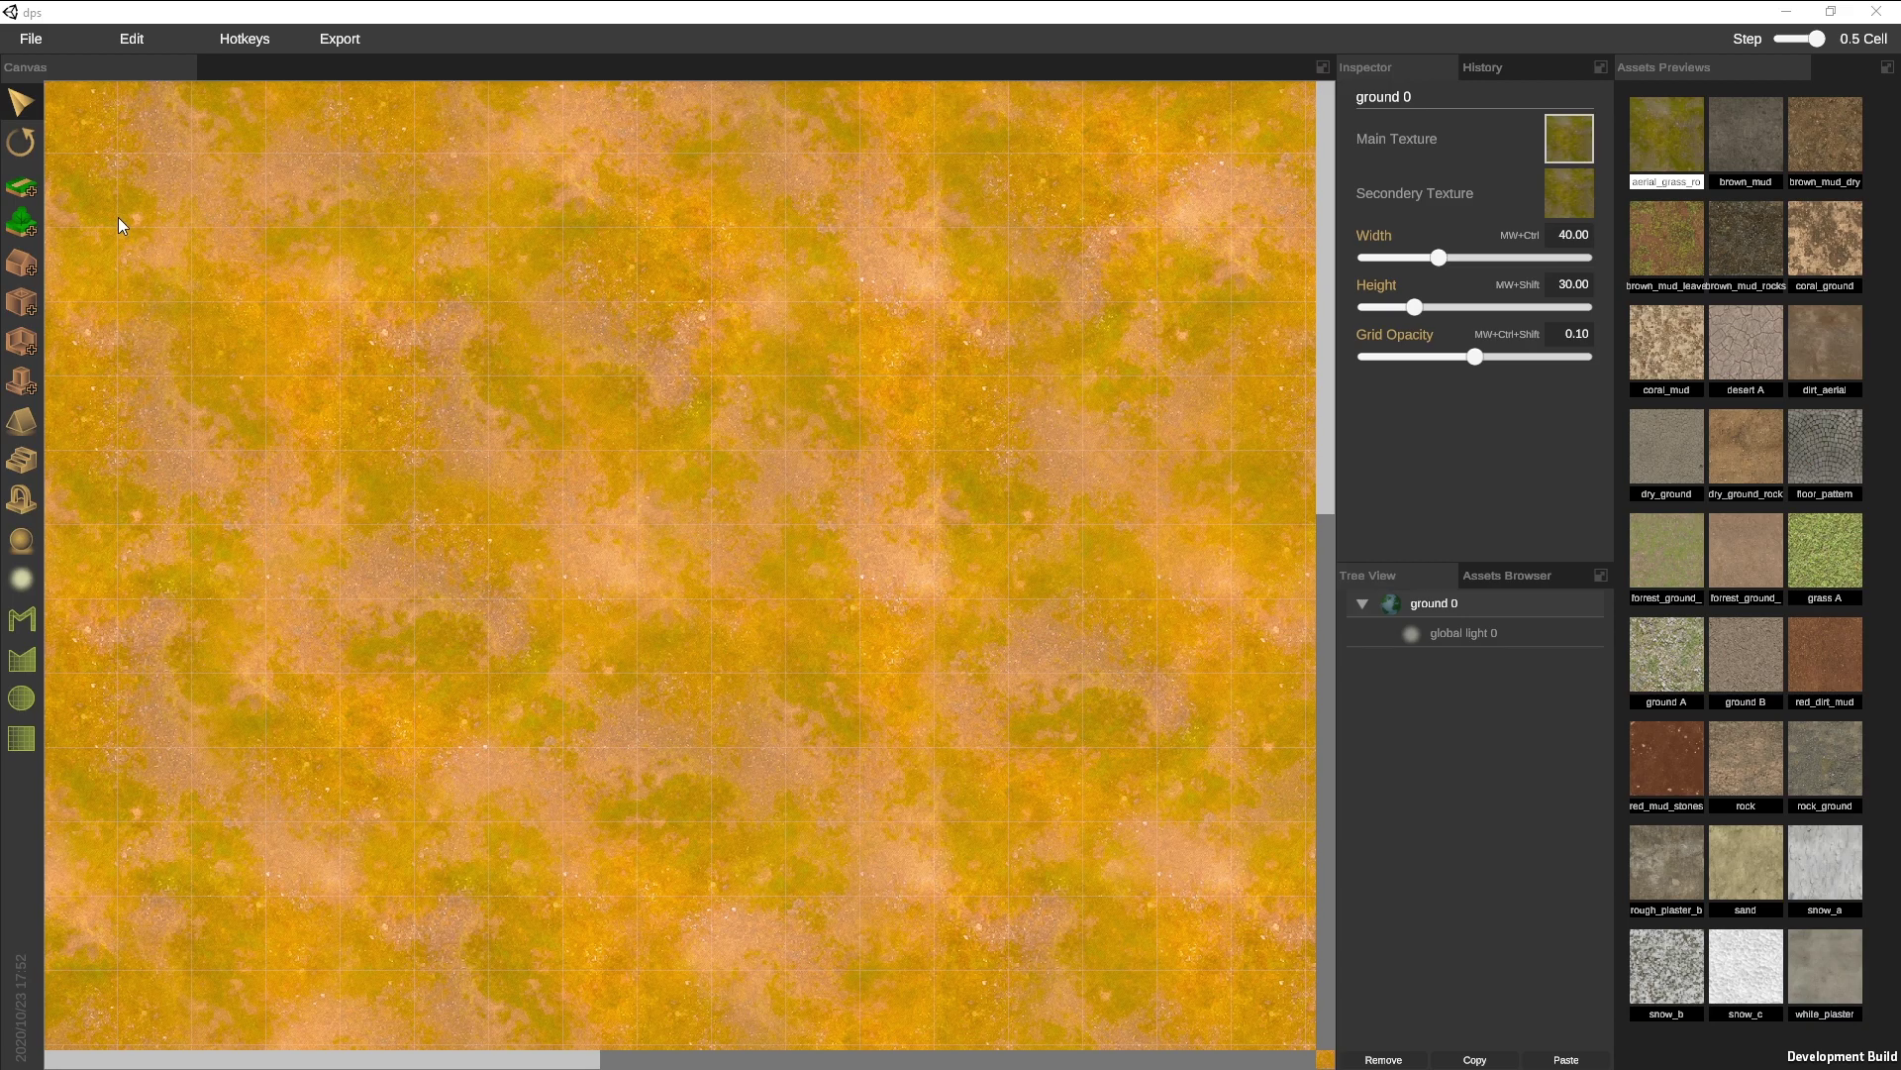
Add a glade from a top-left rectangle joined to an overlapping ellipse extending downward
click(26, 190)
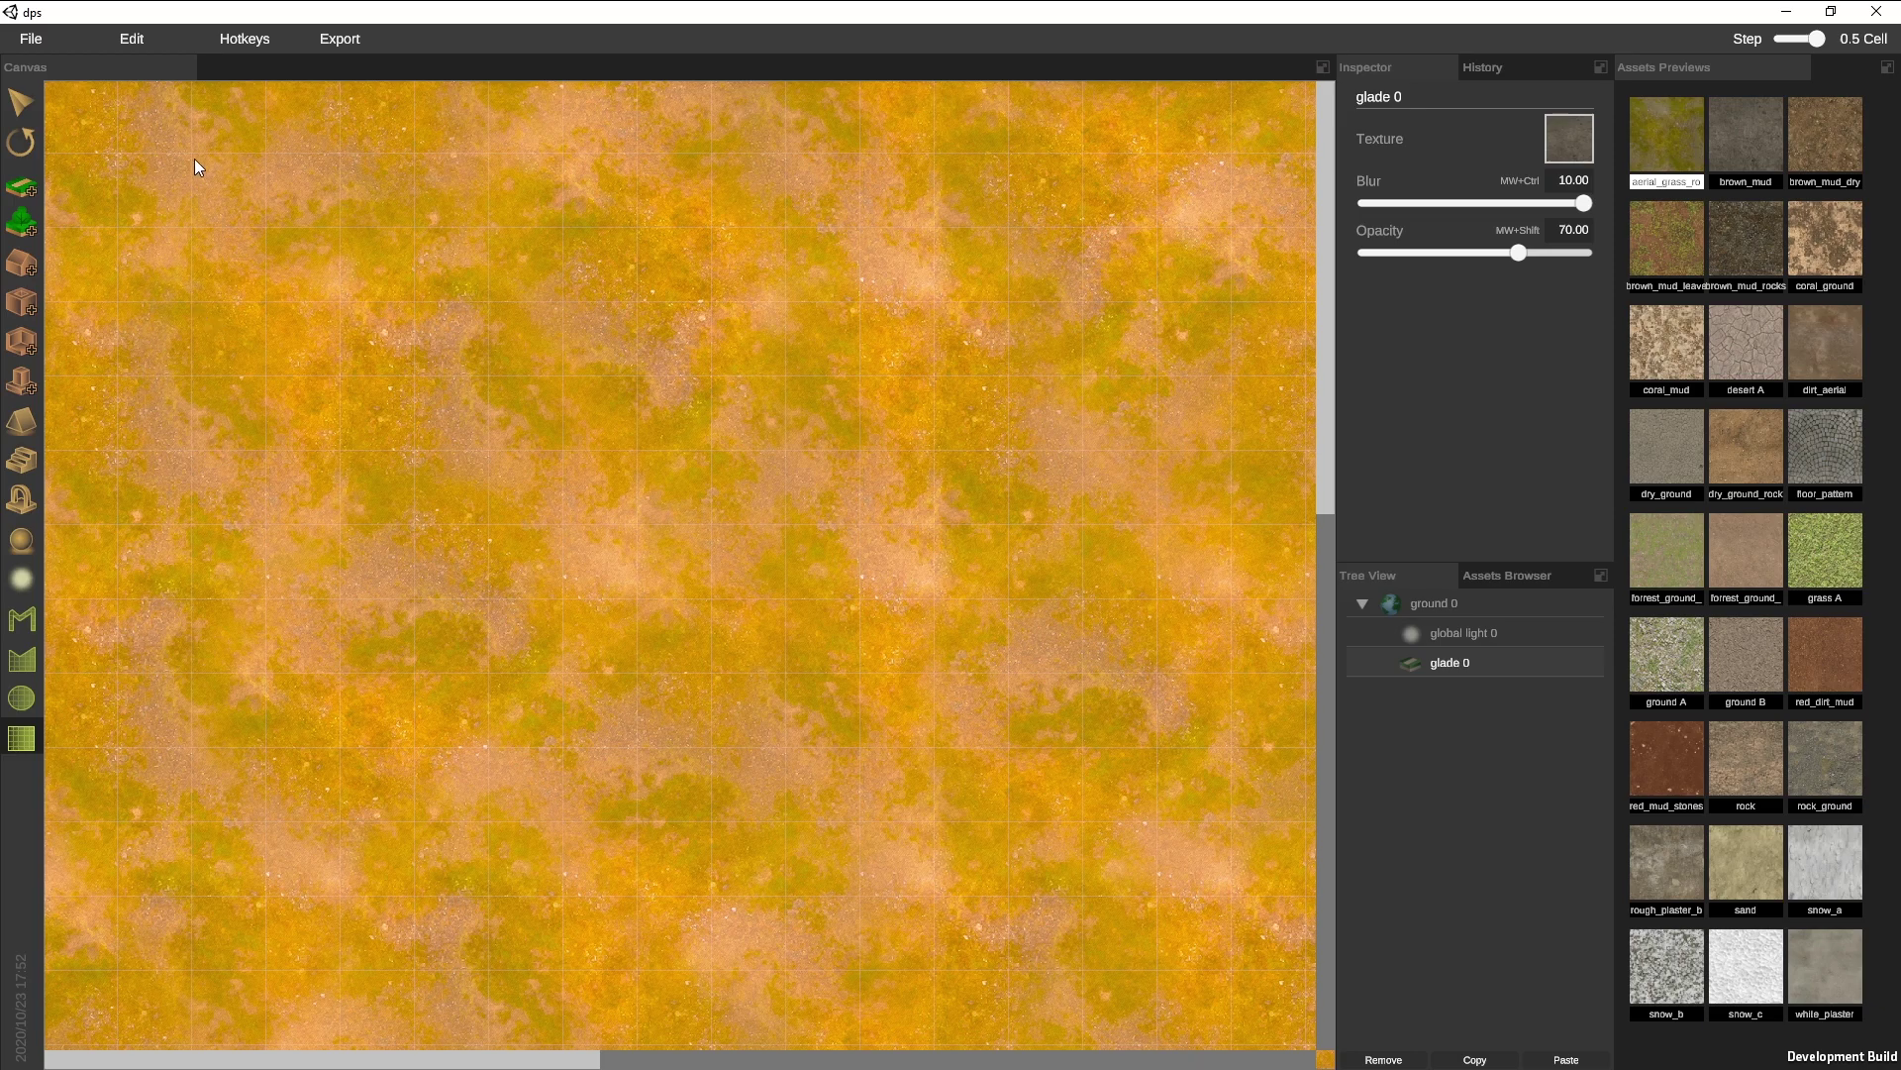
drag(194, 159, 775, 562)
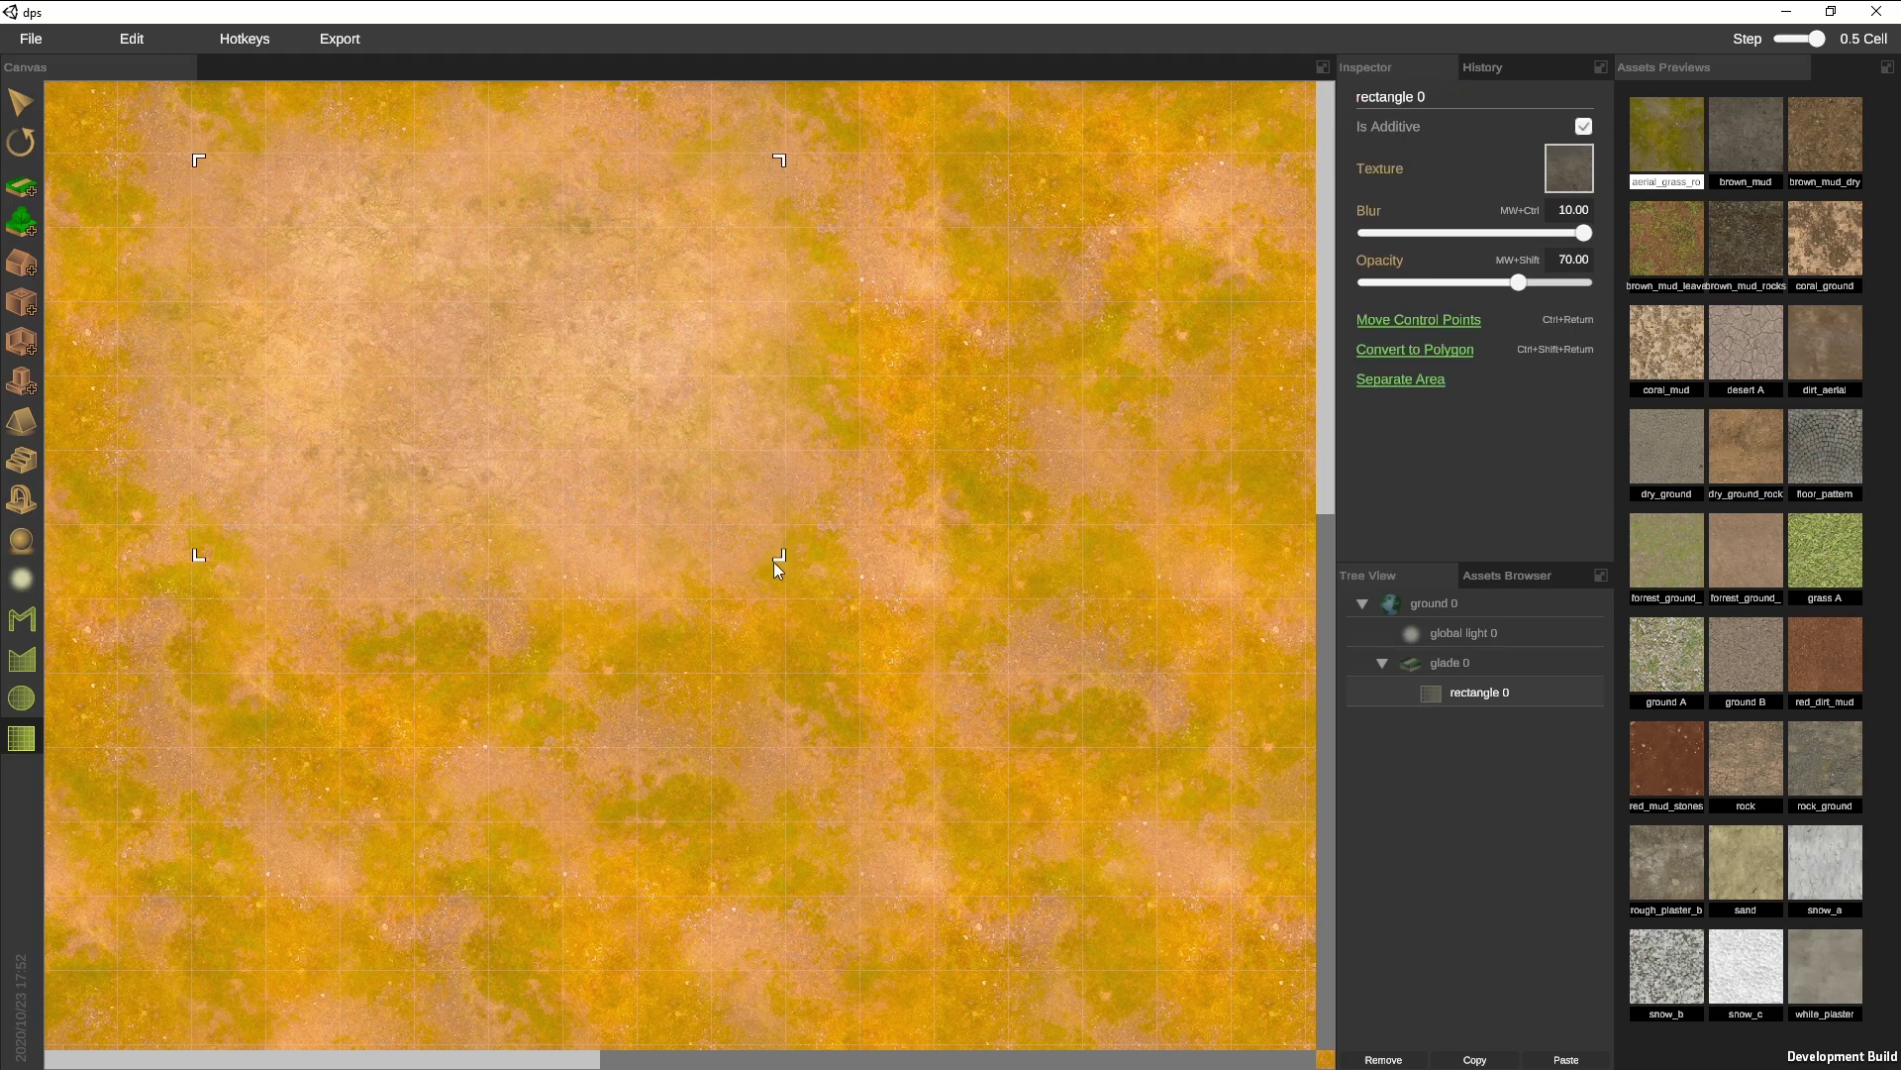
click(21, 698)
drag(604, 491, 1201, 989)
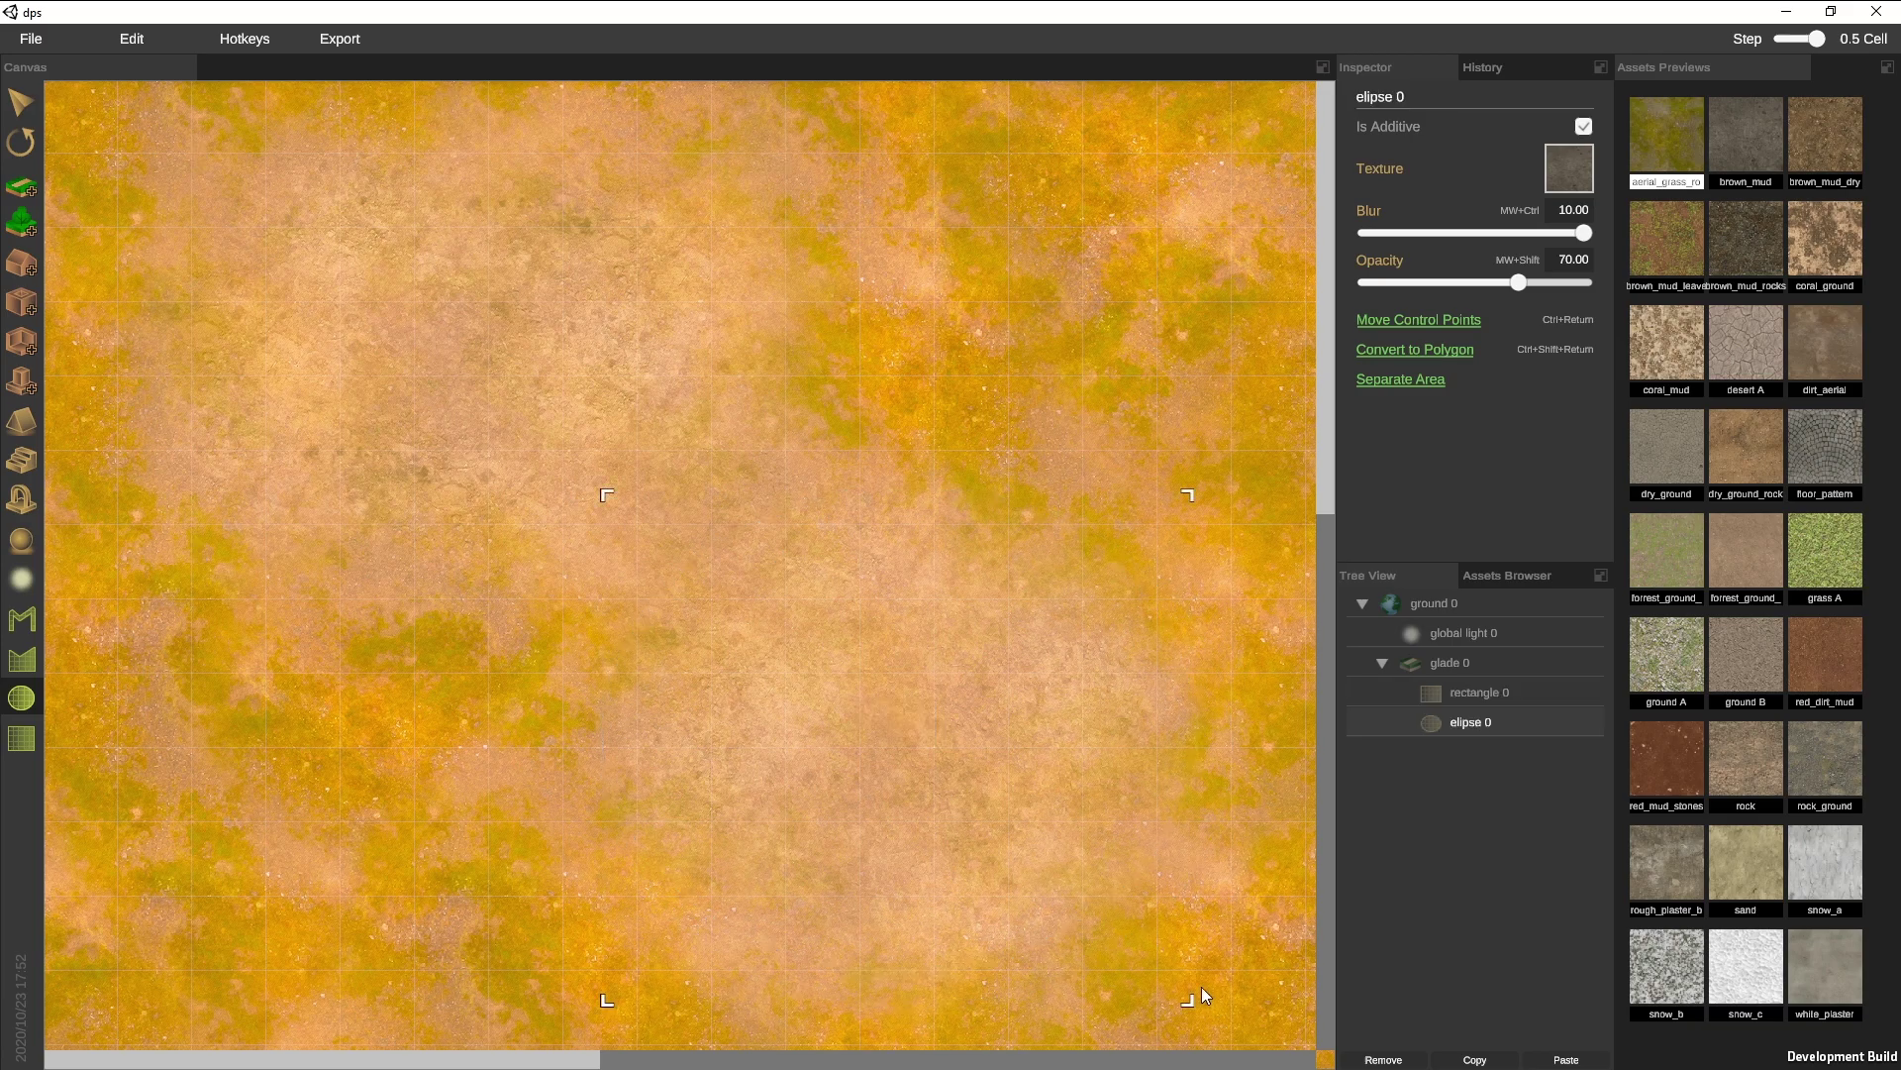
Nudge the ellipse left and up, then select glade 0
key(Escape)
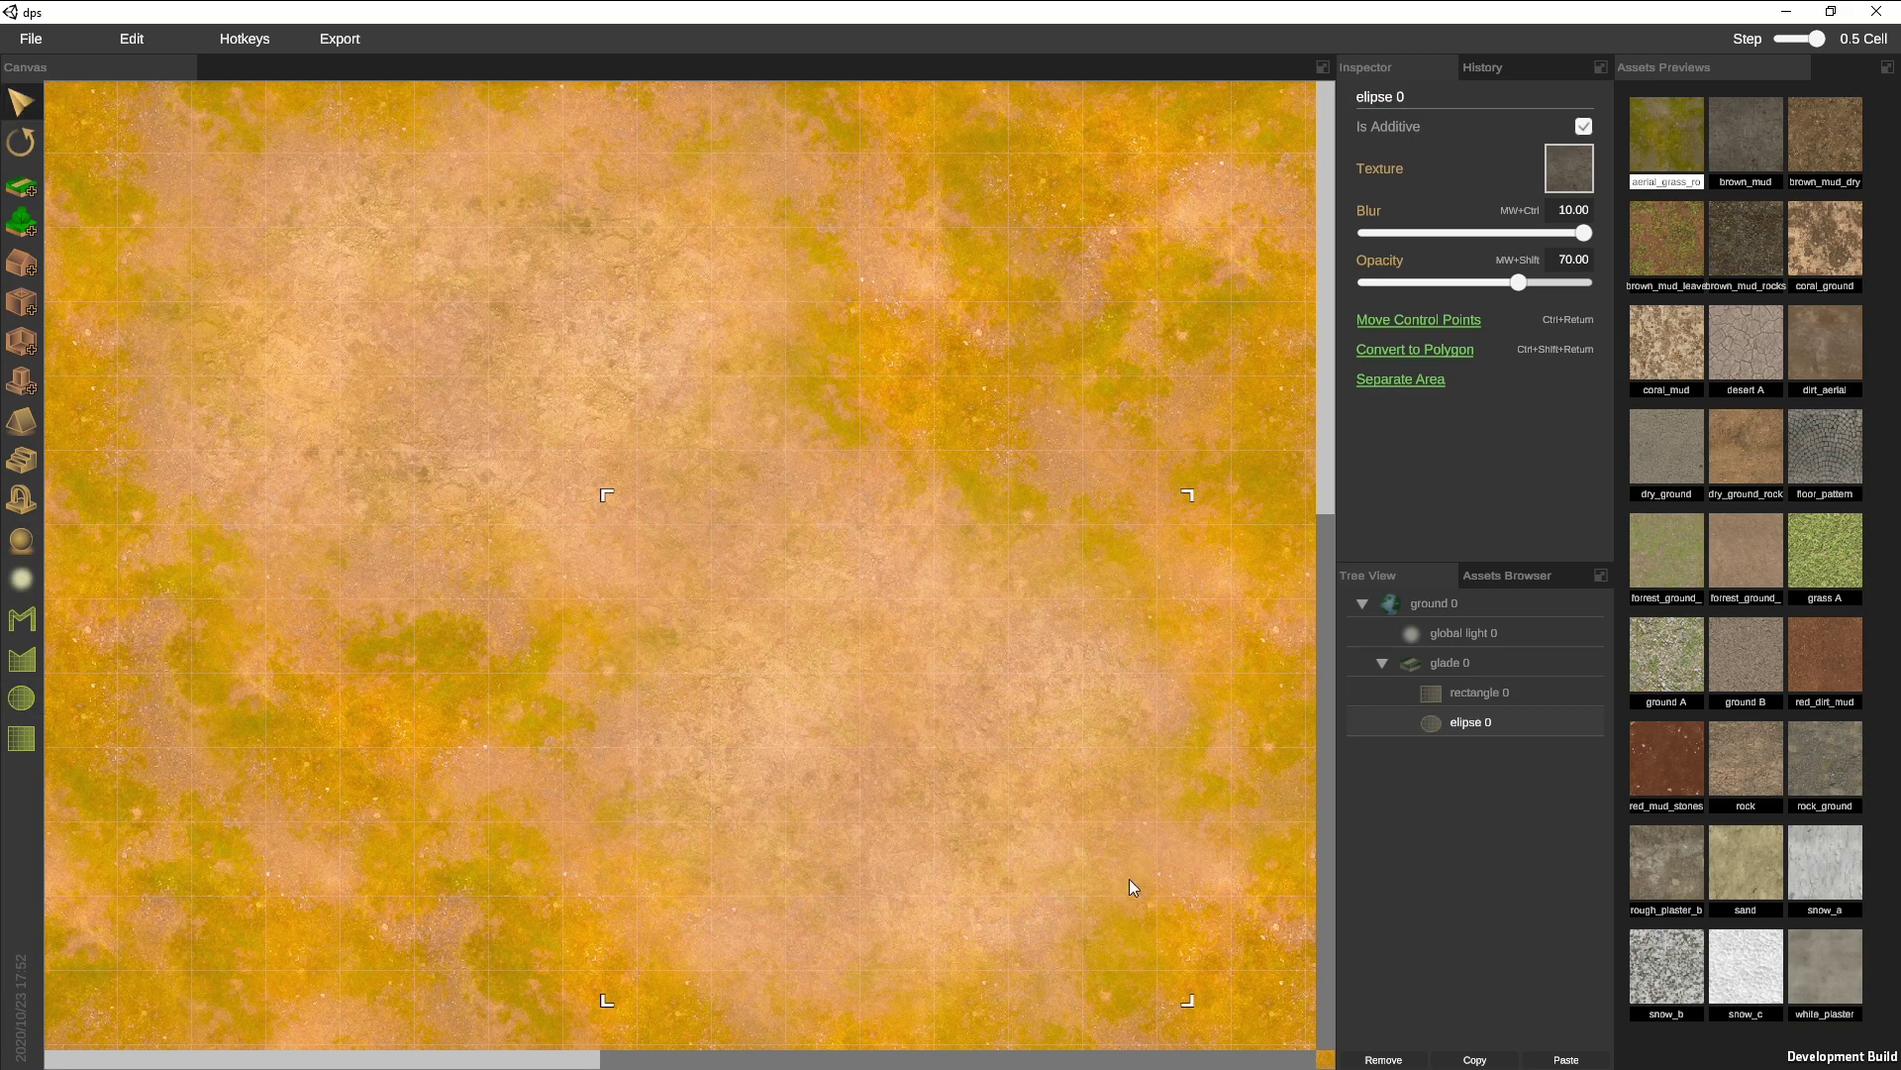
key(Left)
key(Left)
key(Left)
key(Up)
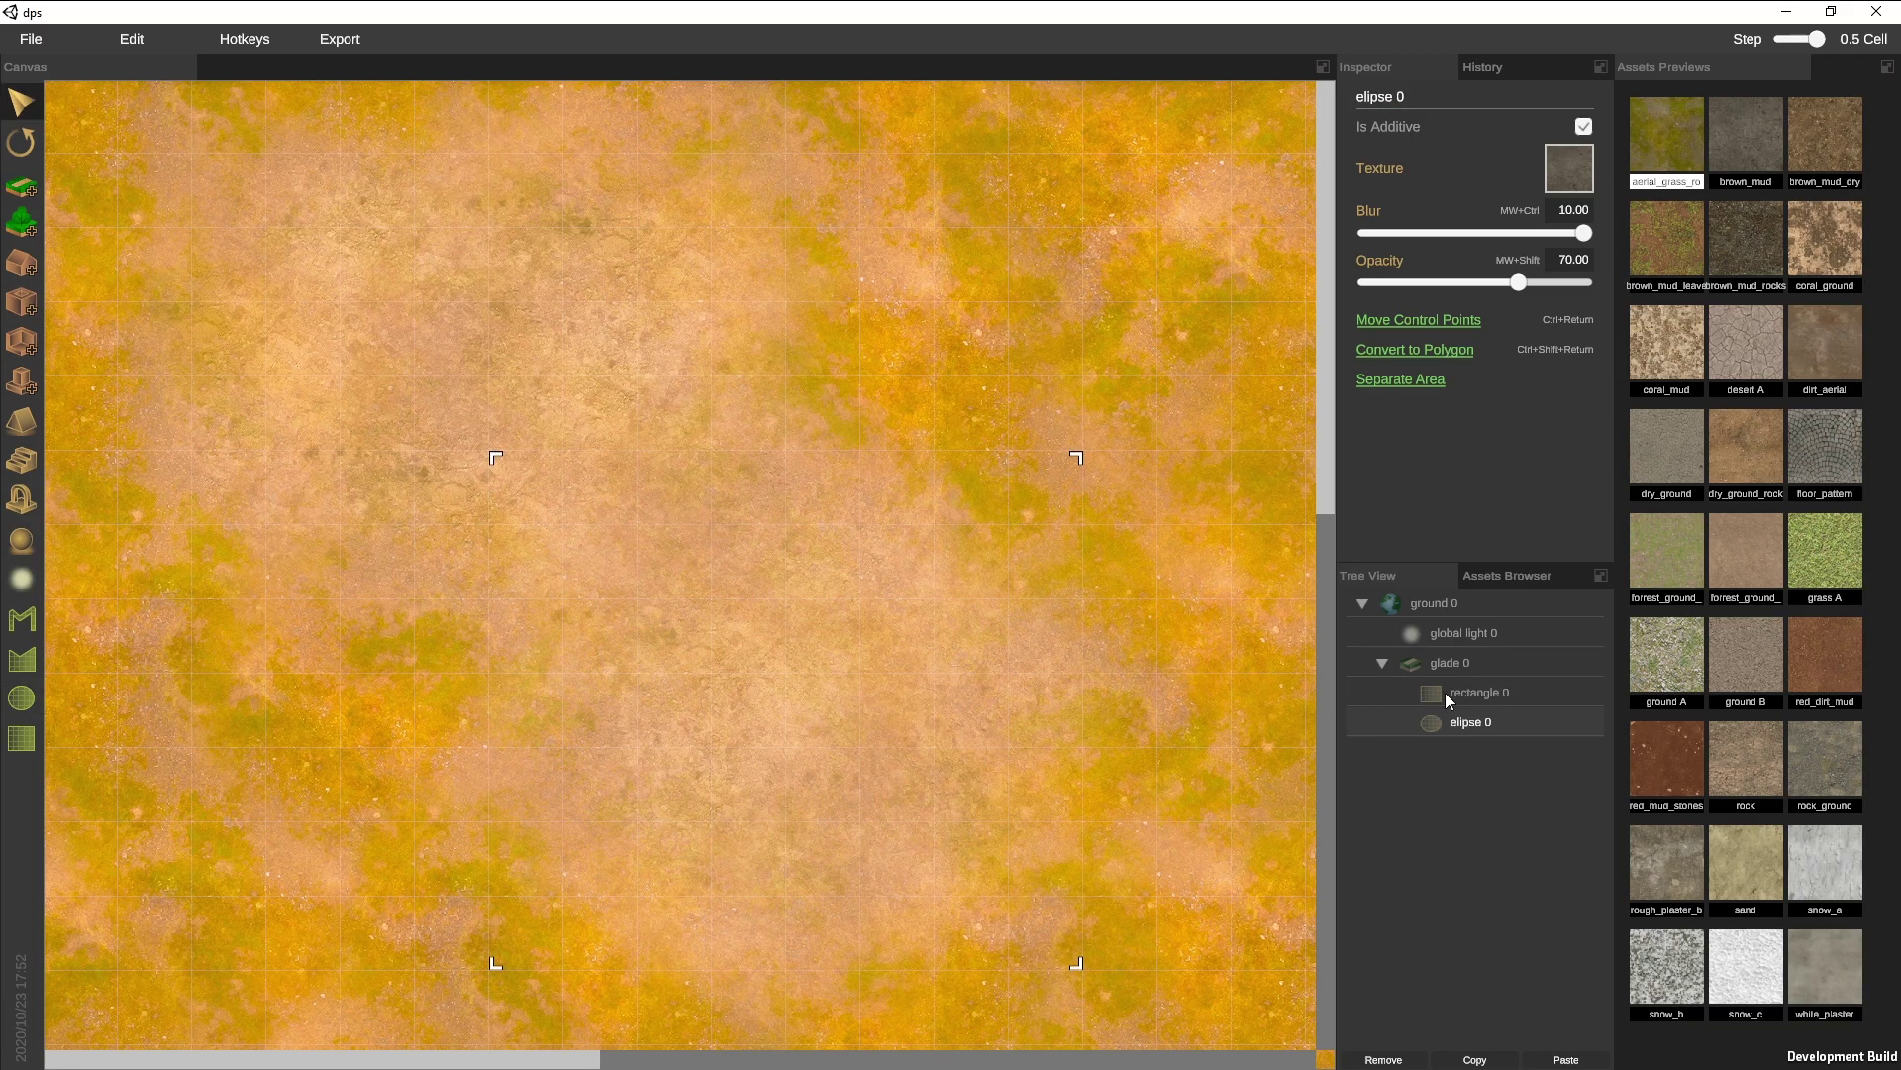
click(1445, 692)
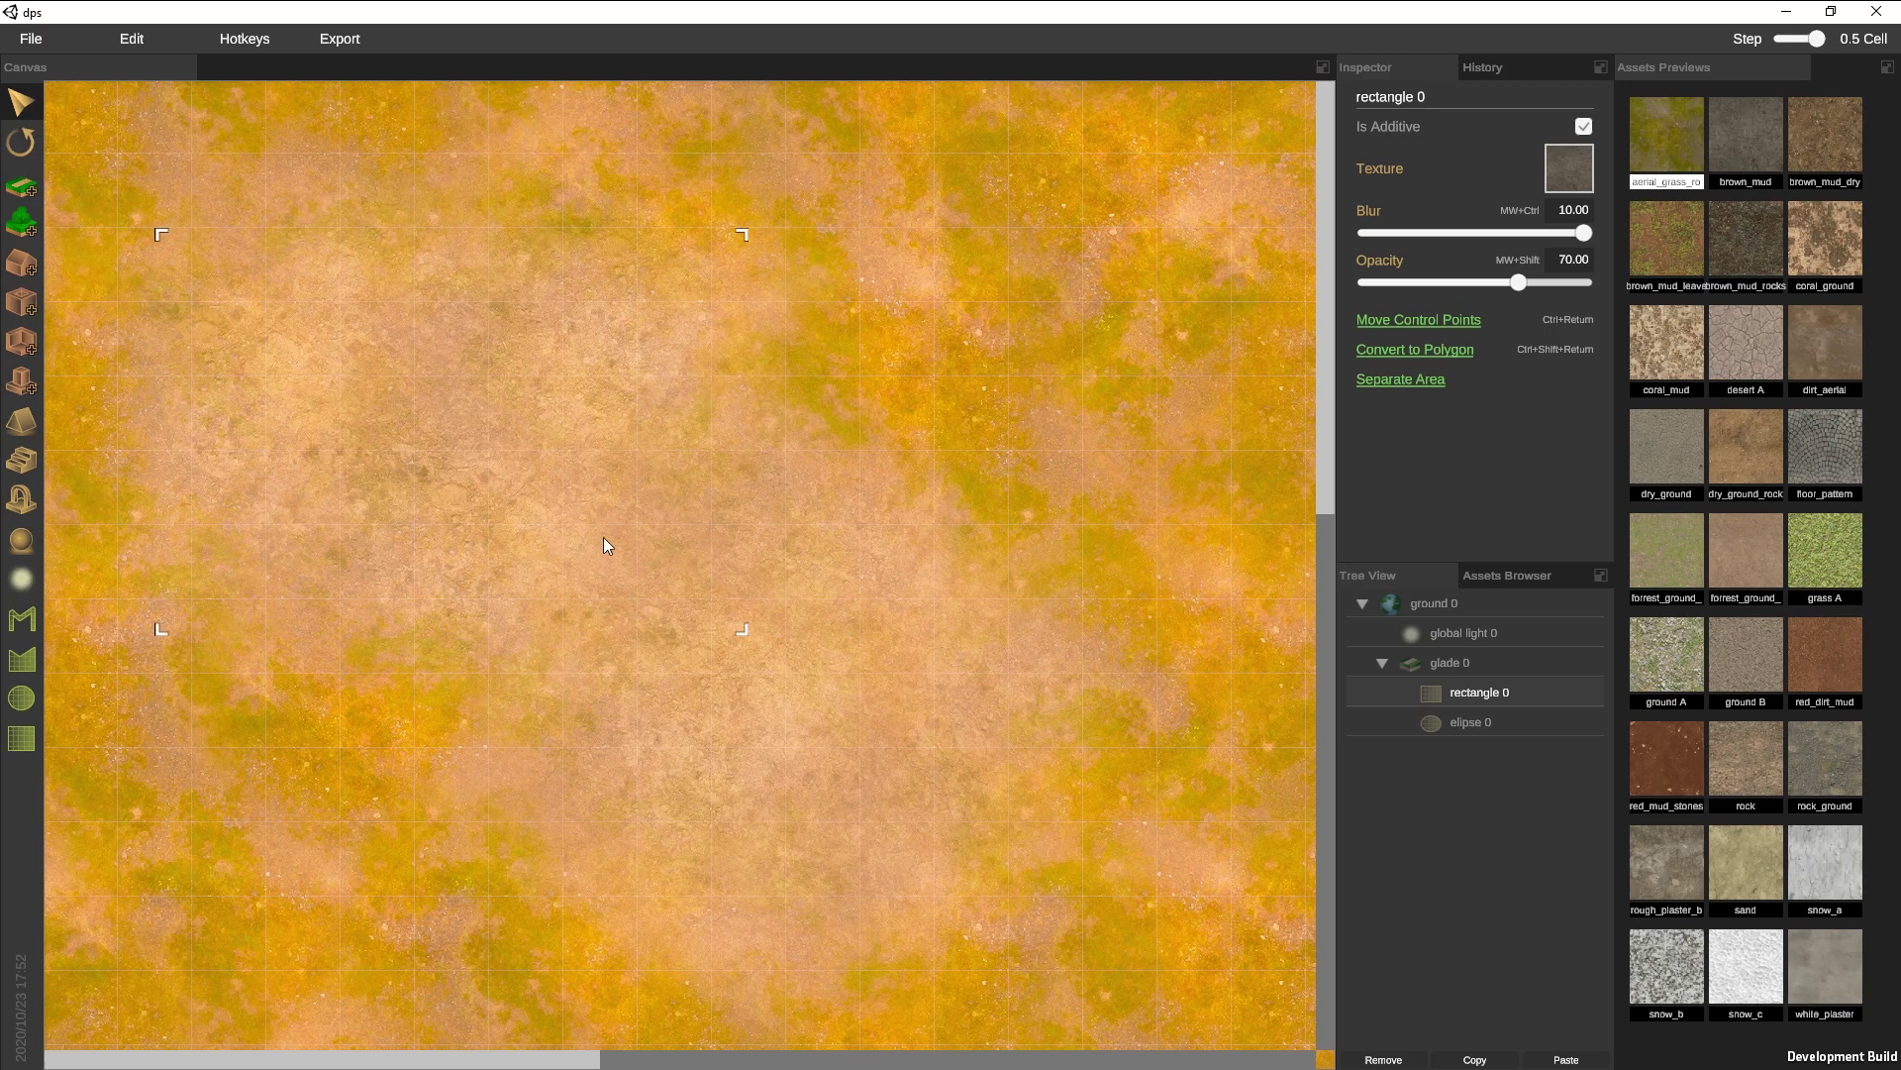
click(154, 631)
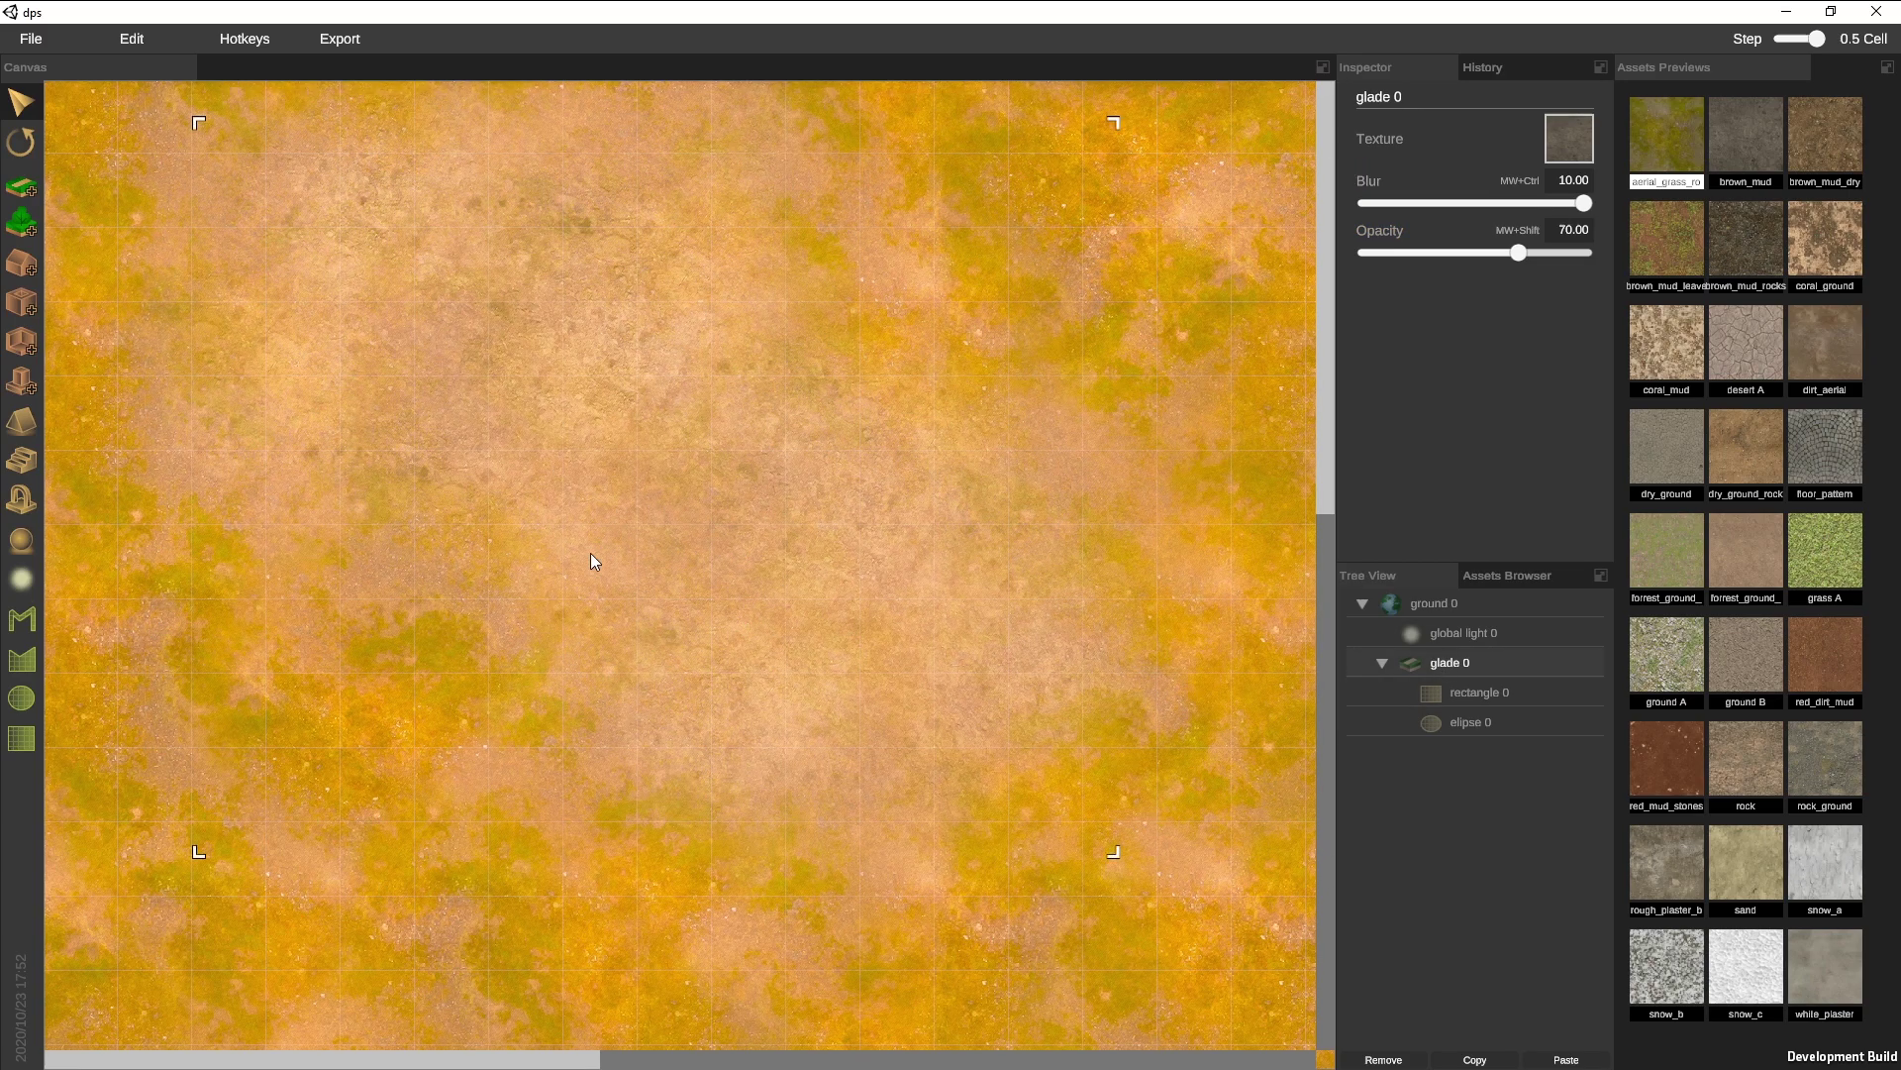
Move the clearing lower and set its Blur to 1 and Opacity to 100
drag(592, 554, 596, 632)
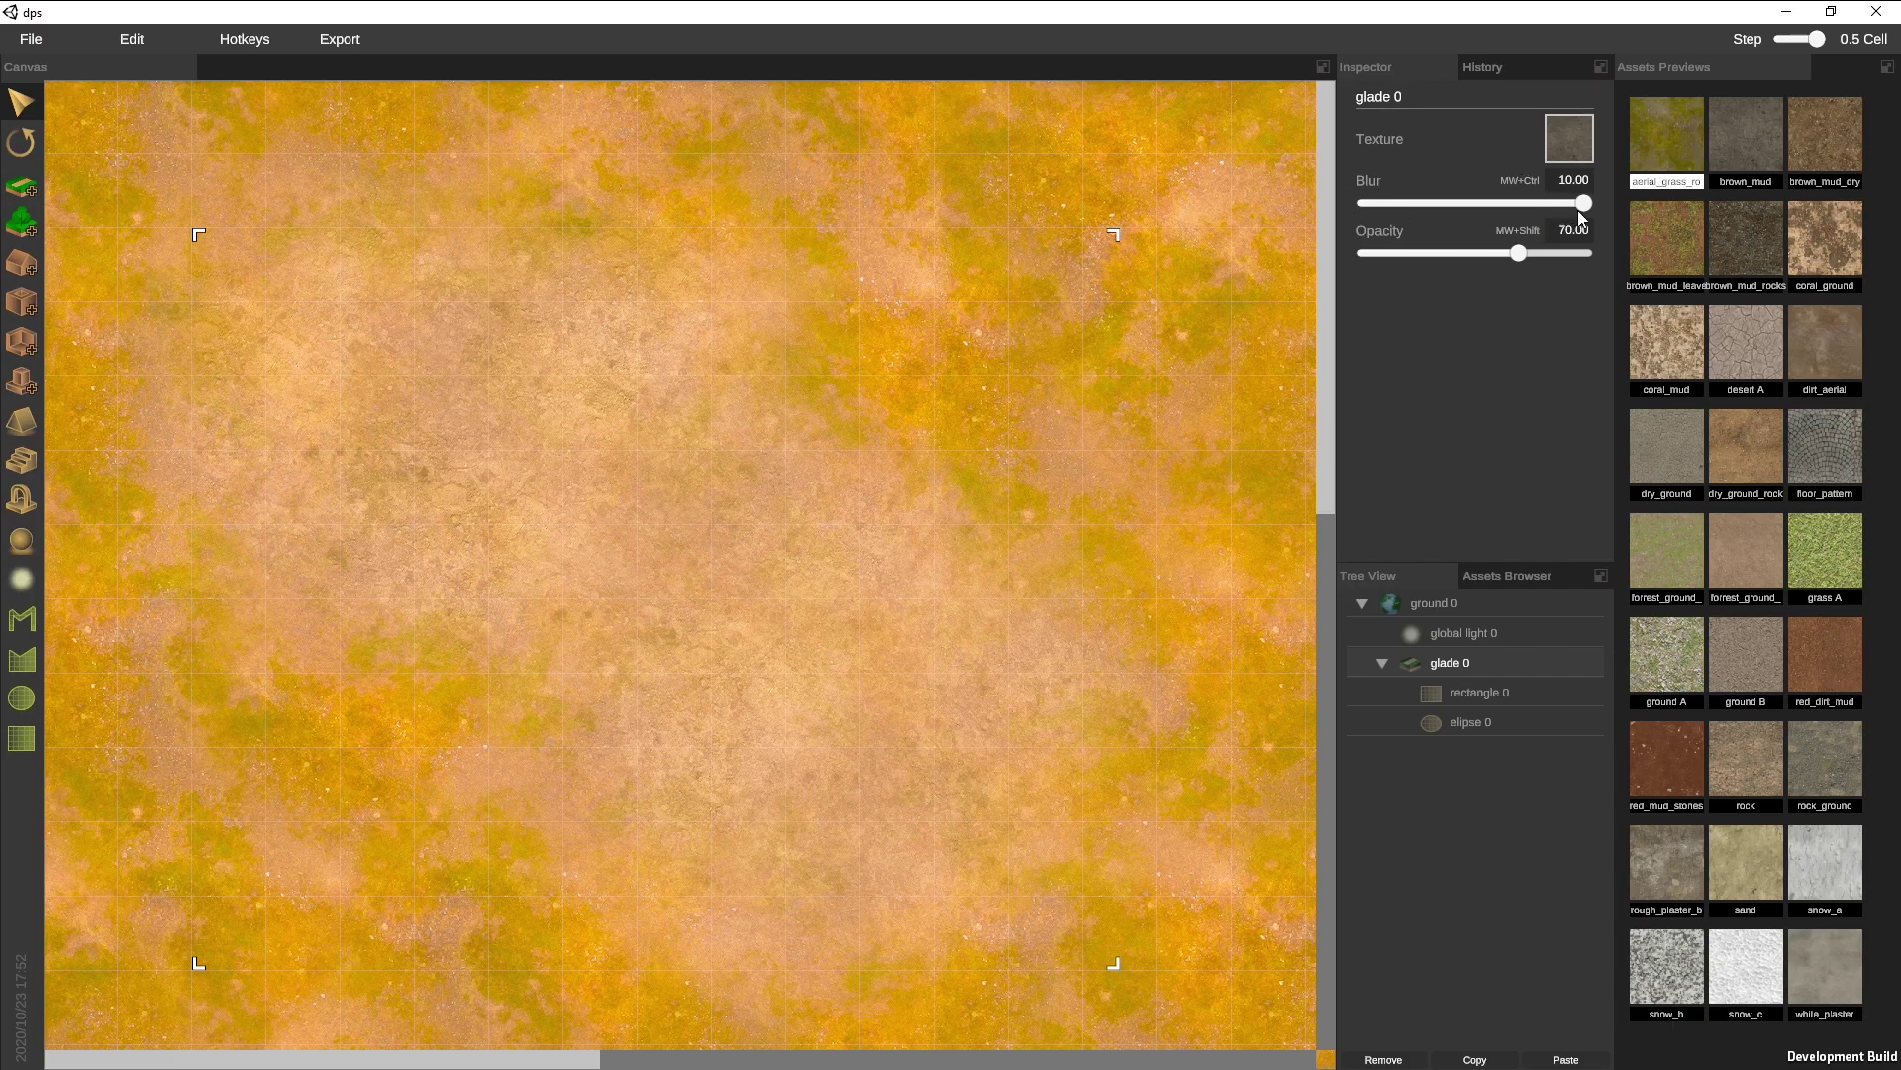
drag(1591, 204, 1264, 211)
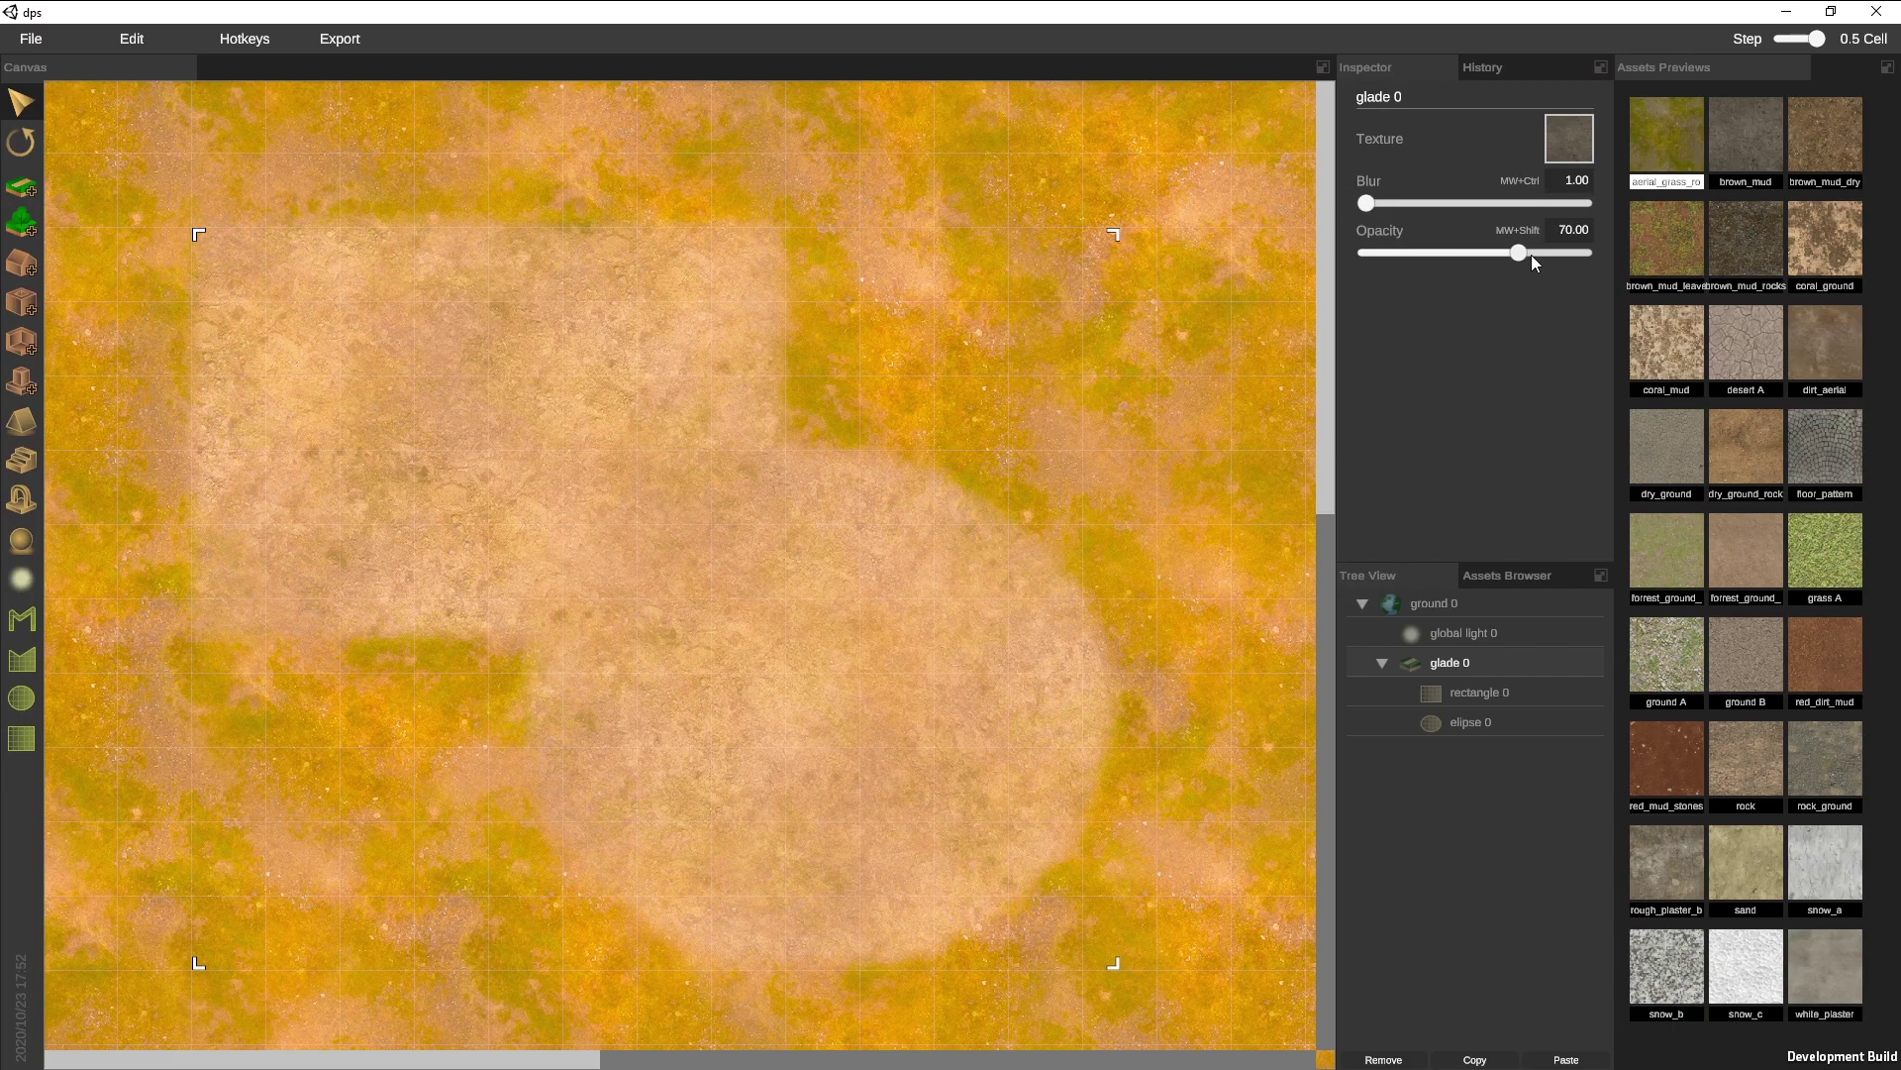
drag(1531, 253, 1582, 248)
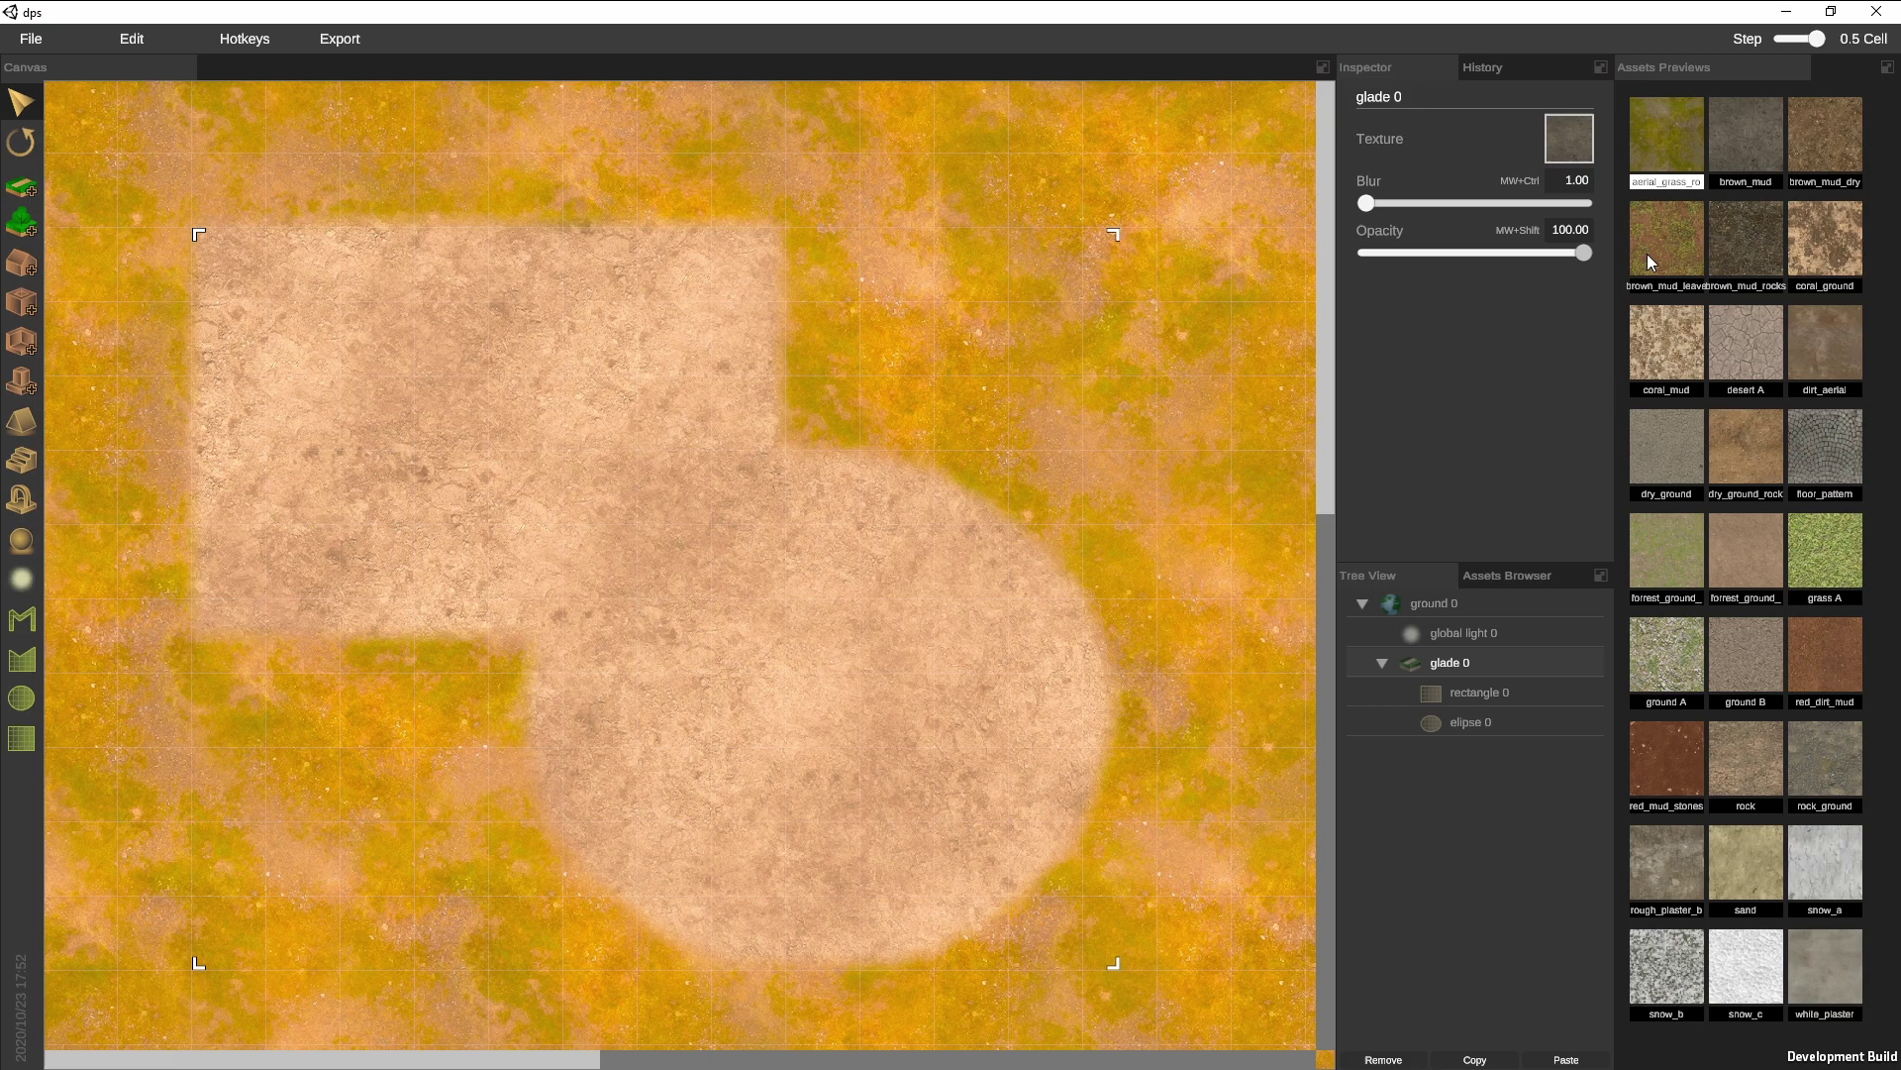
click(1459, 693)
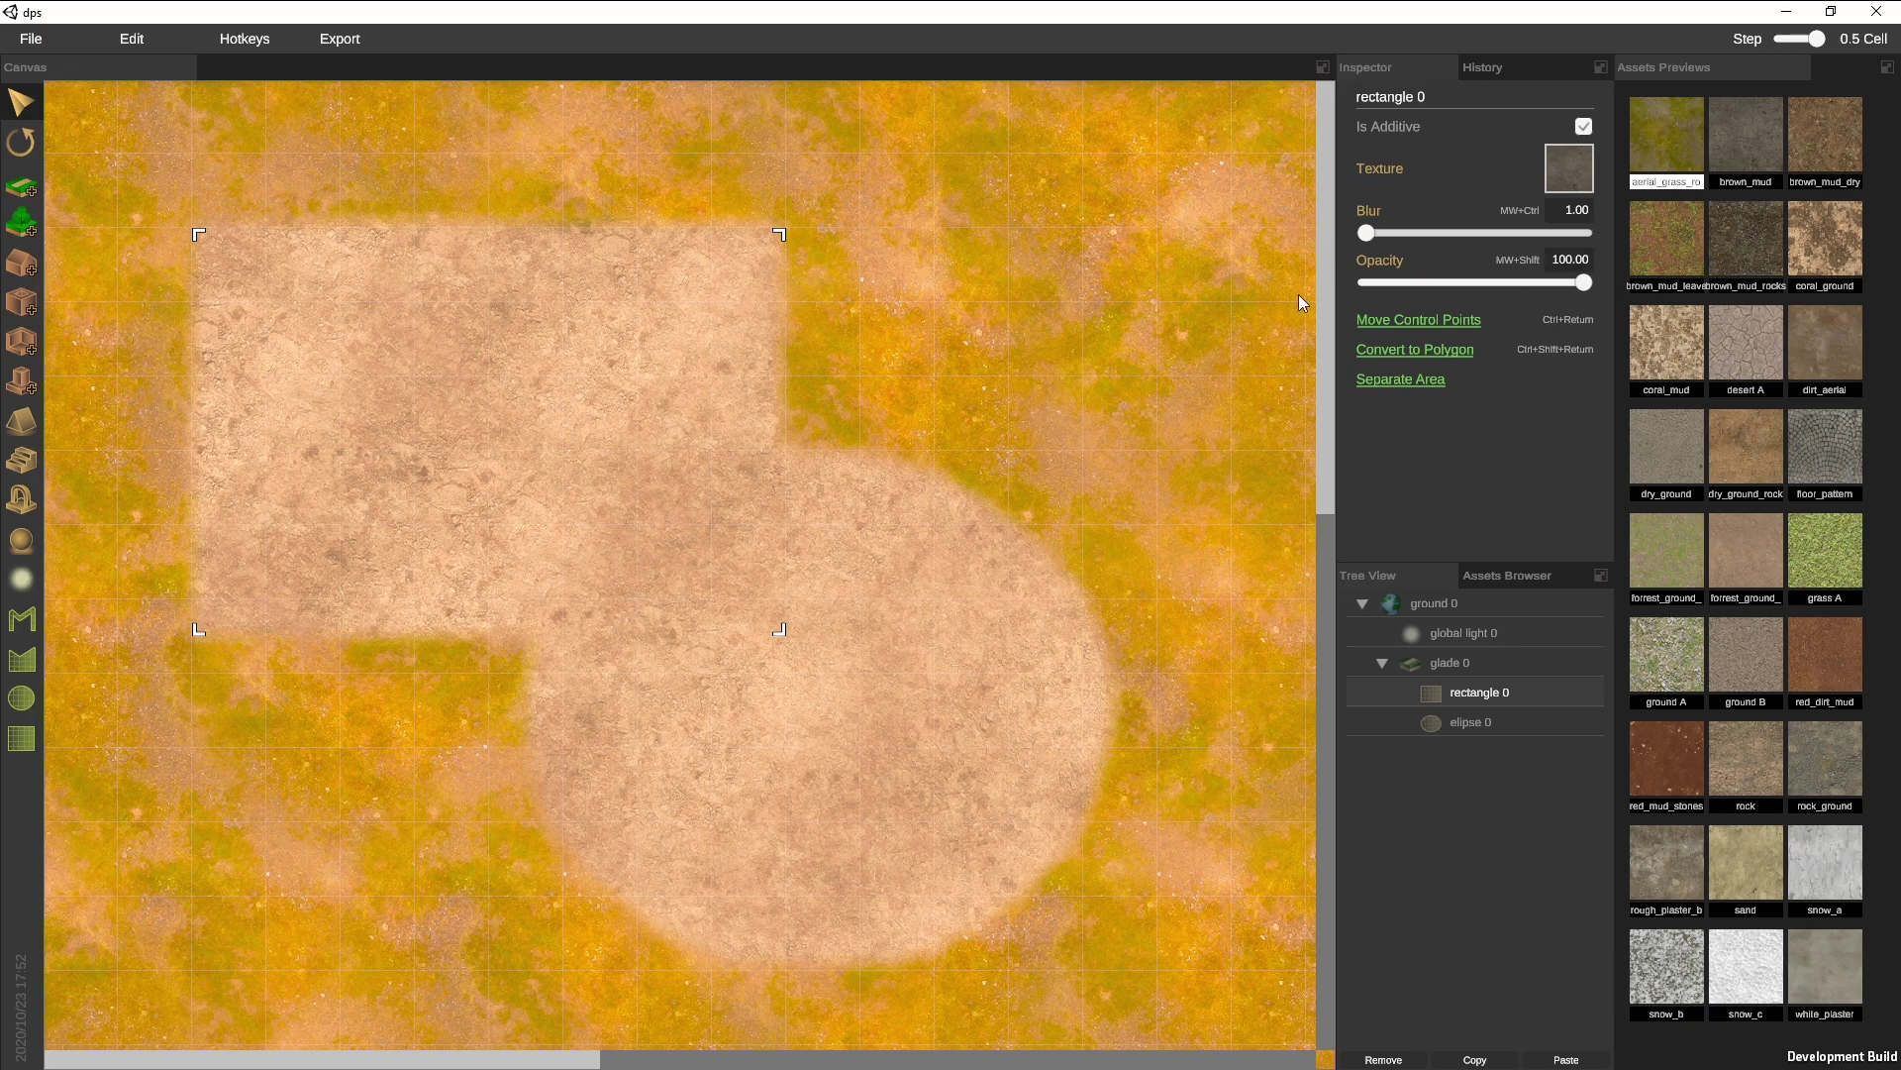
Widen the rectangle and convert it to a polygon with a pointed right edge and extra bottom corner
click(1376, 319)
drag(814, 240, 1072, 204)
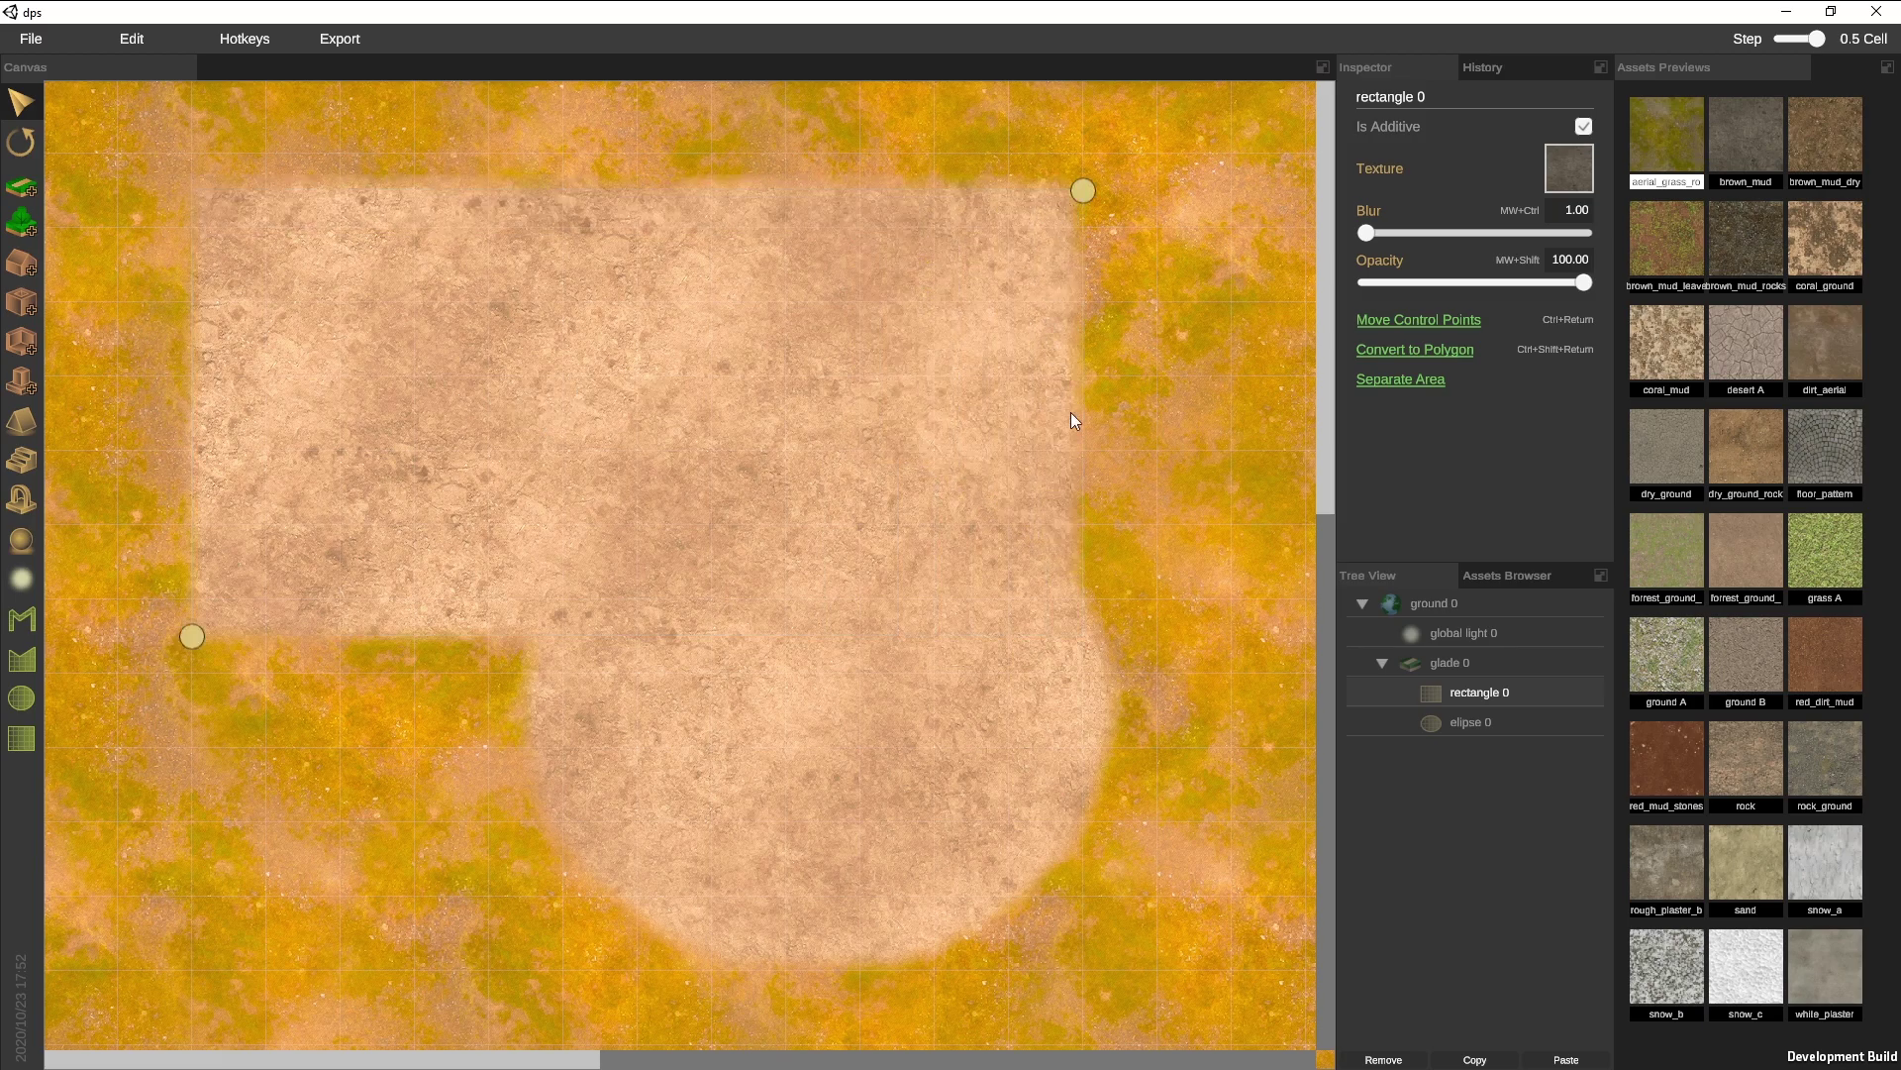
click(1398, 349)
drag(1084, 410, 1199, 403)
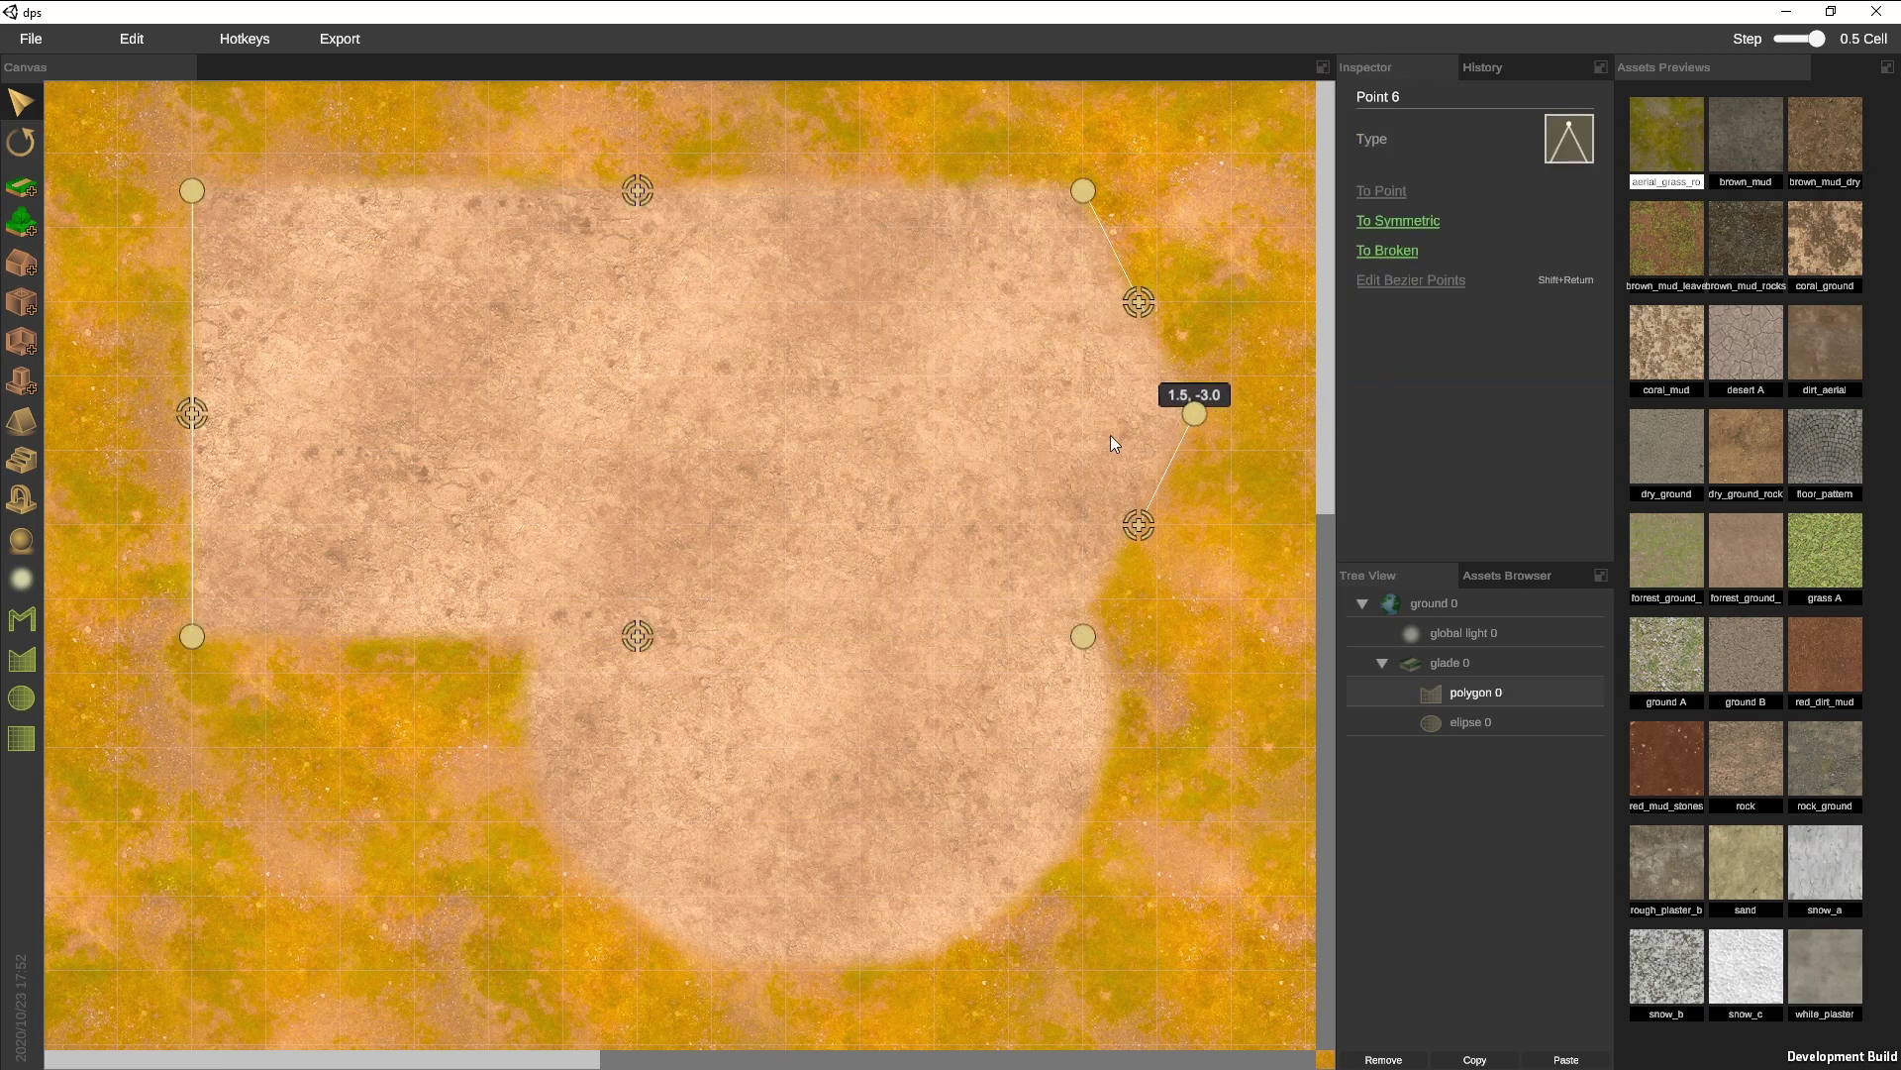
drag(639, 635, 414, 822)
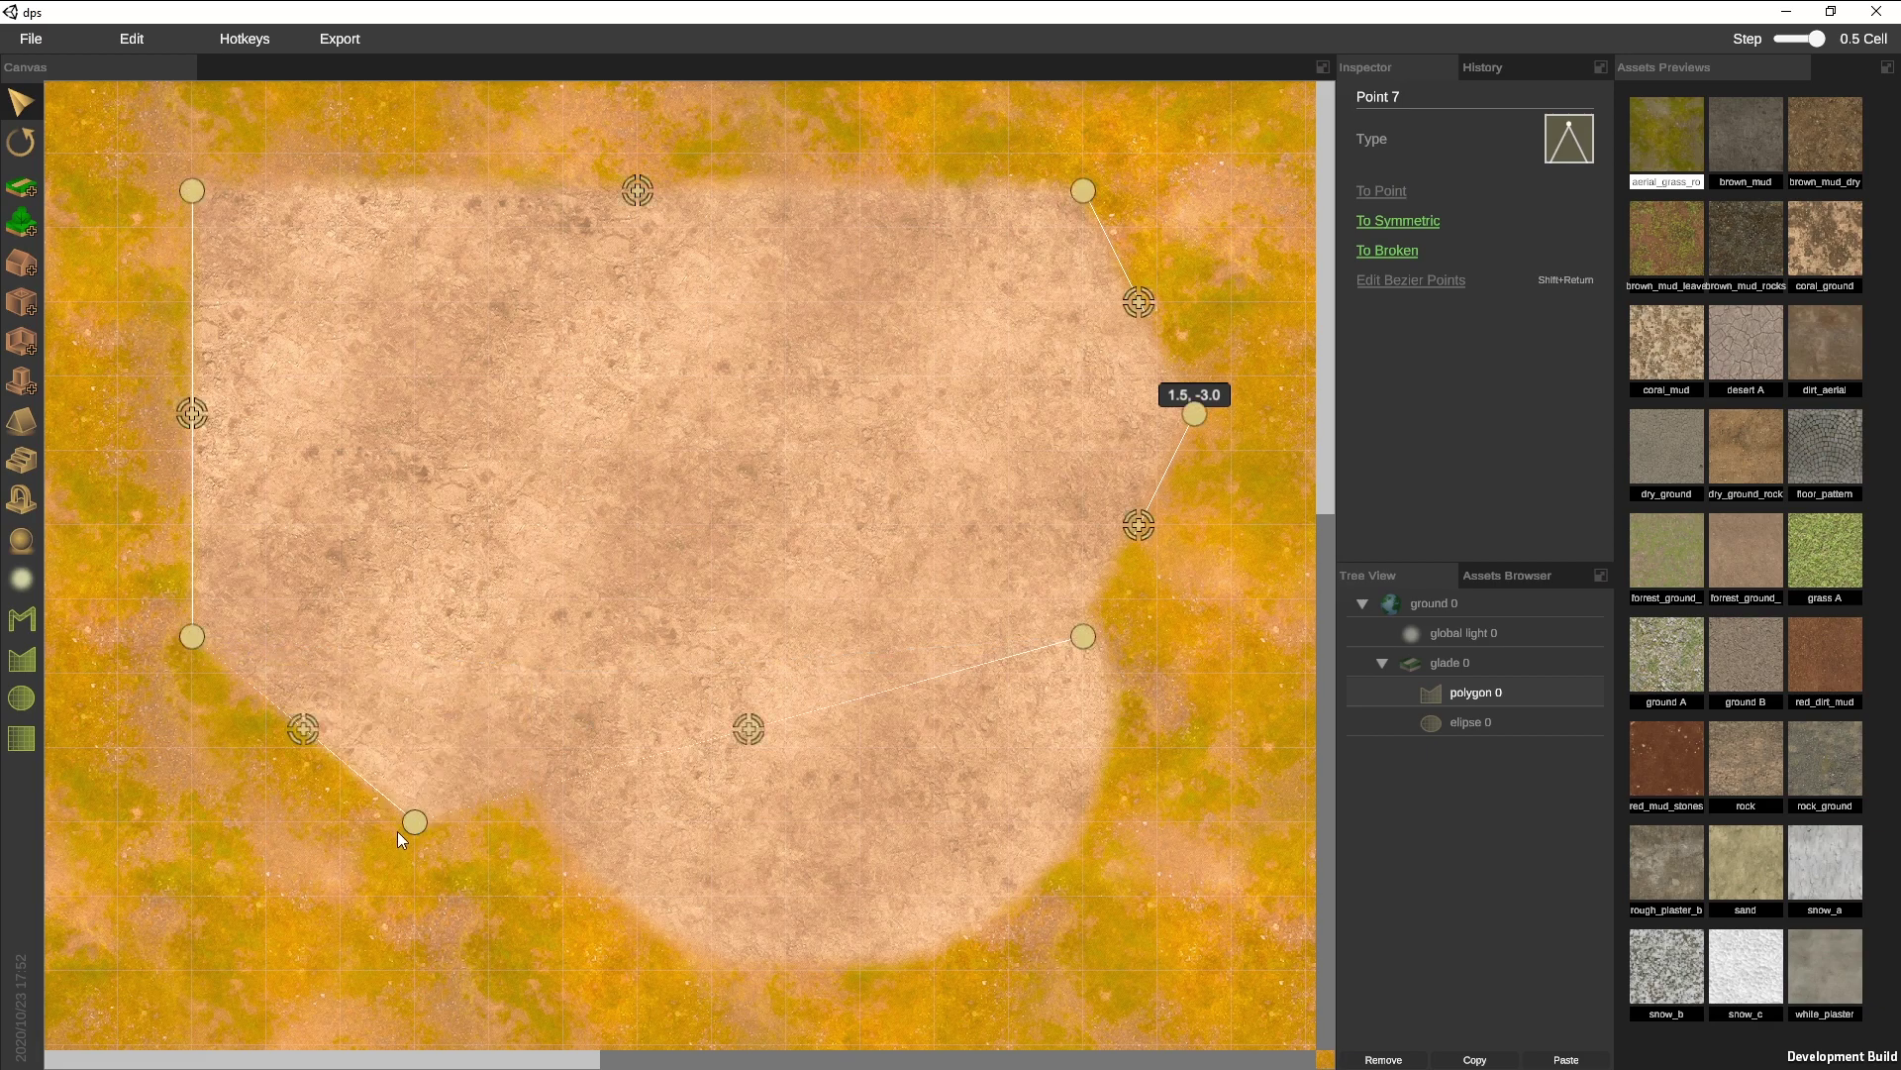
click(465, 865)
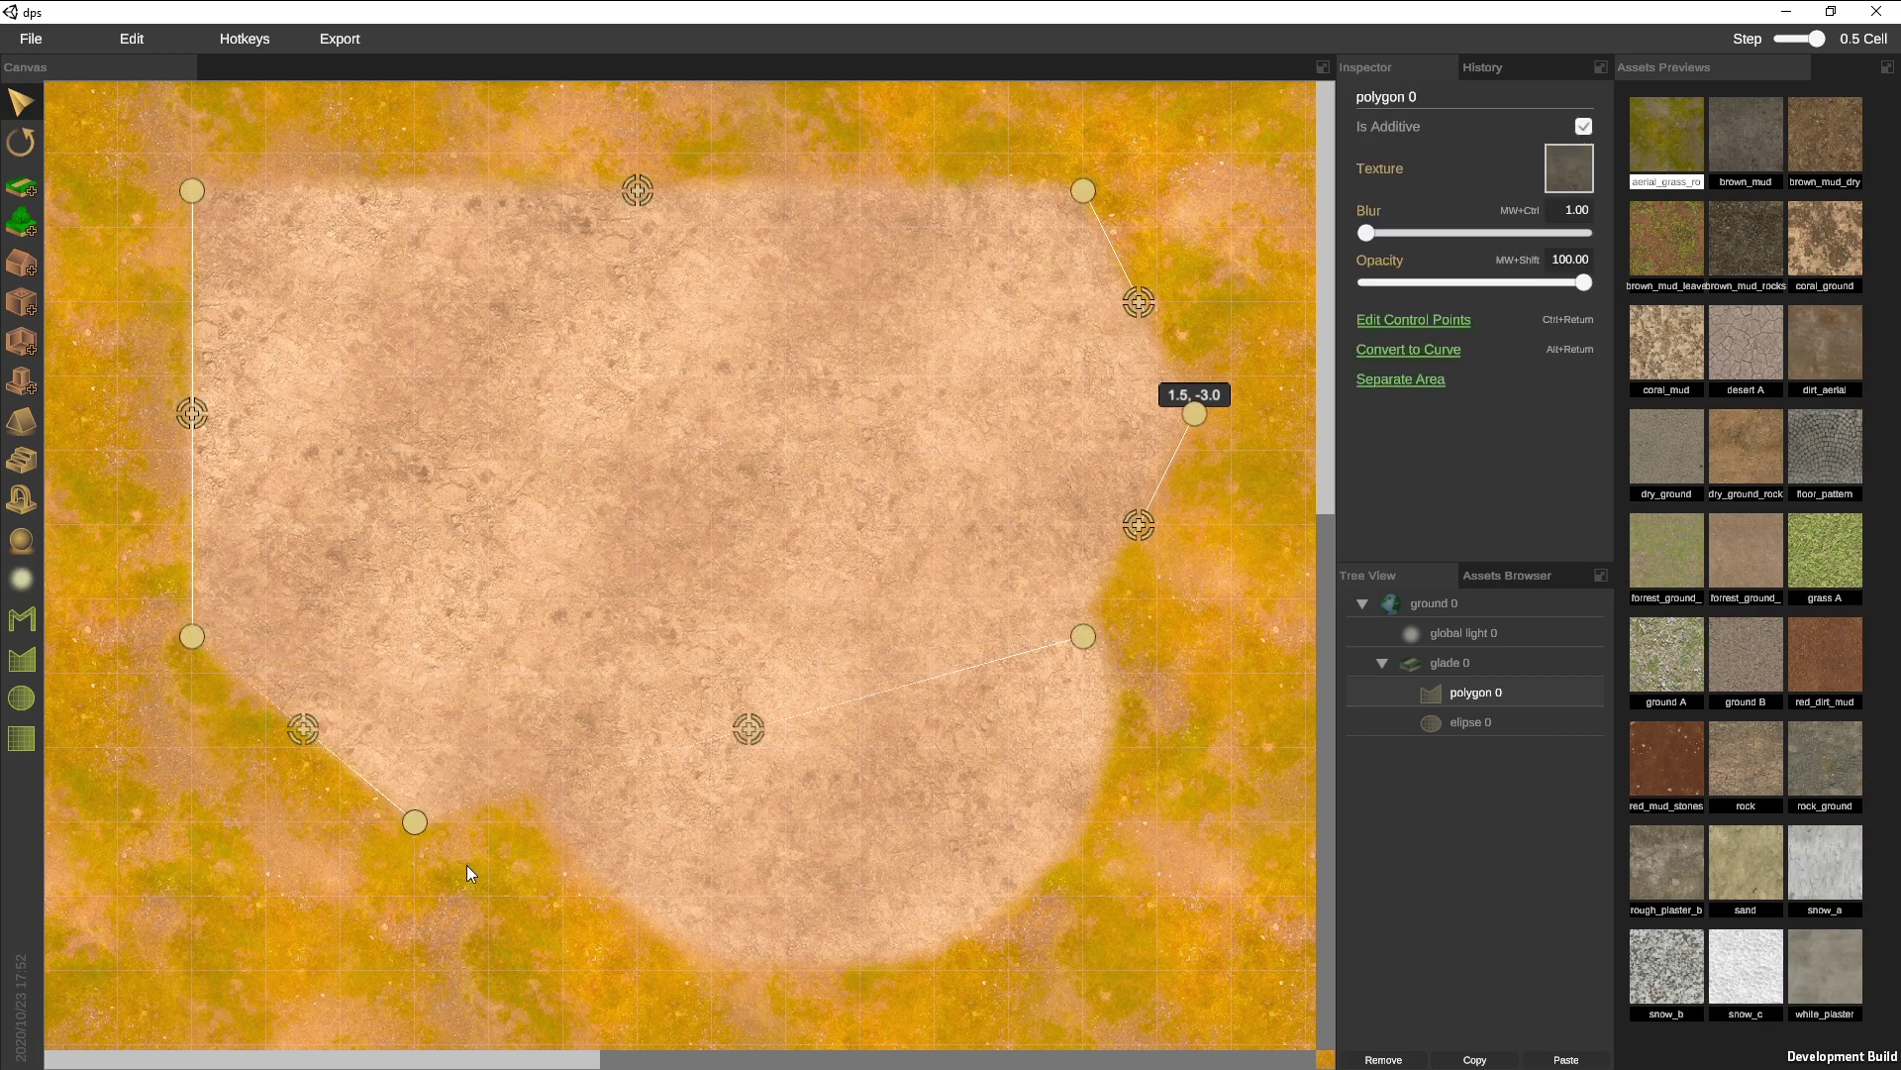
Separate the polygon into its own glade, then delete both glades
click(1372, 387)
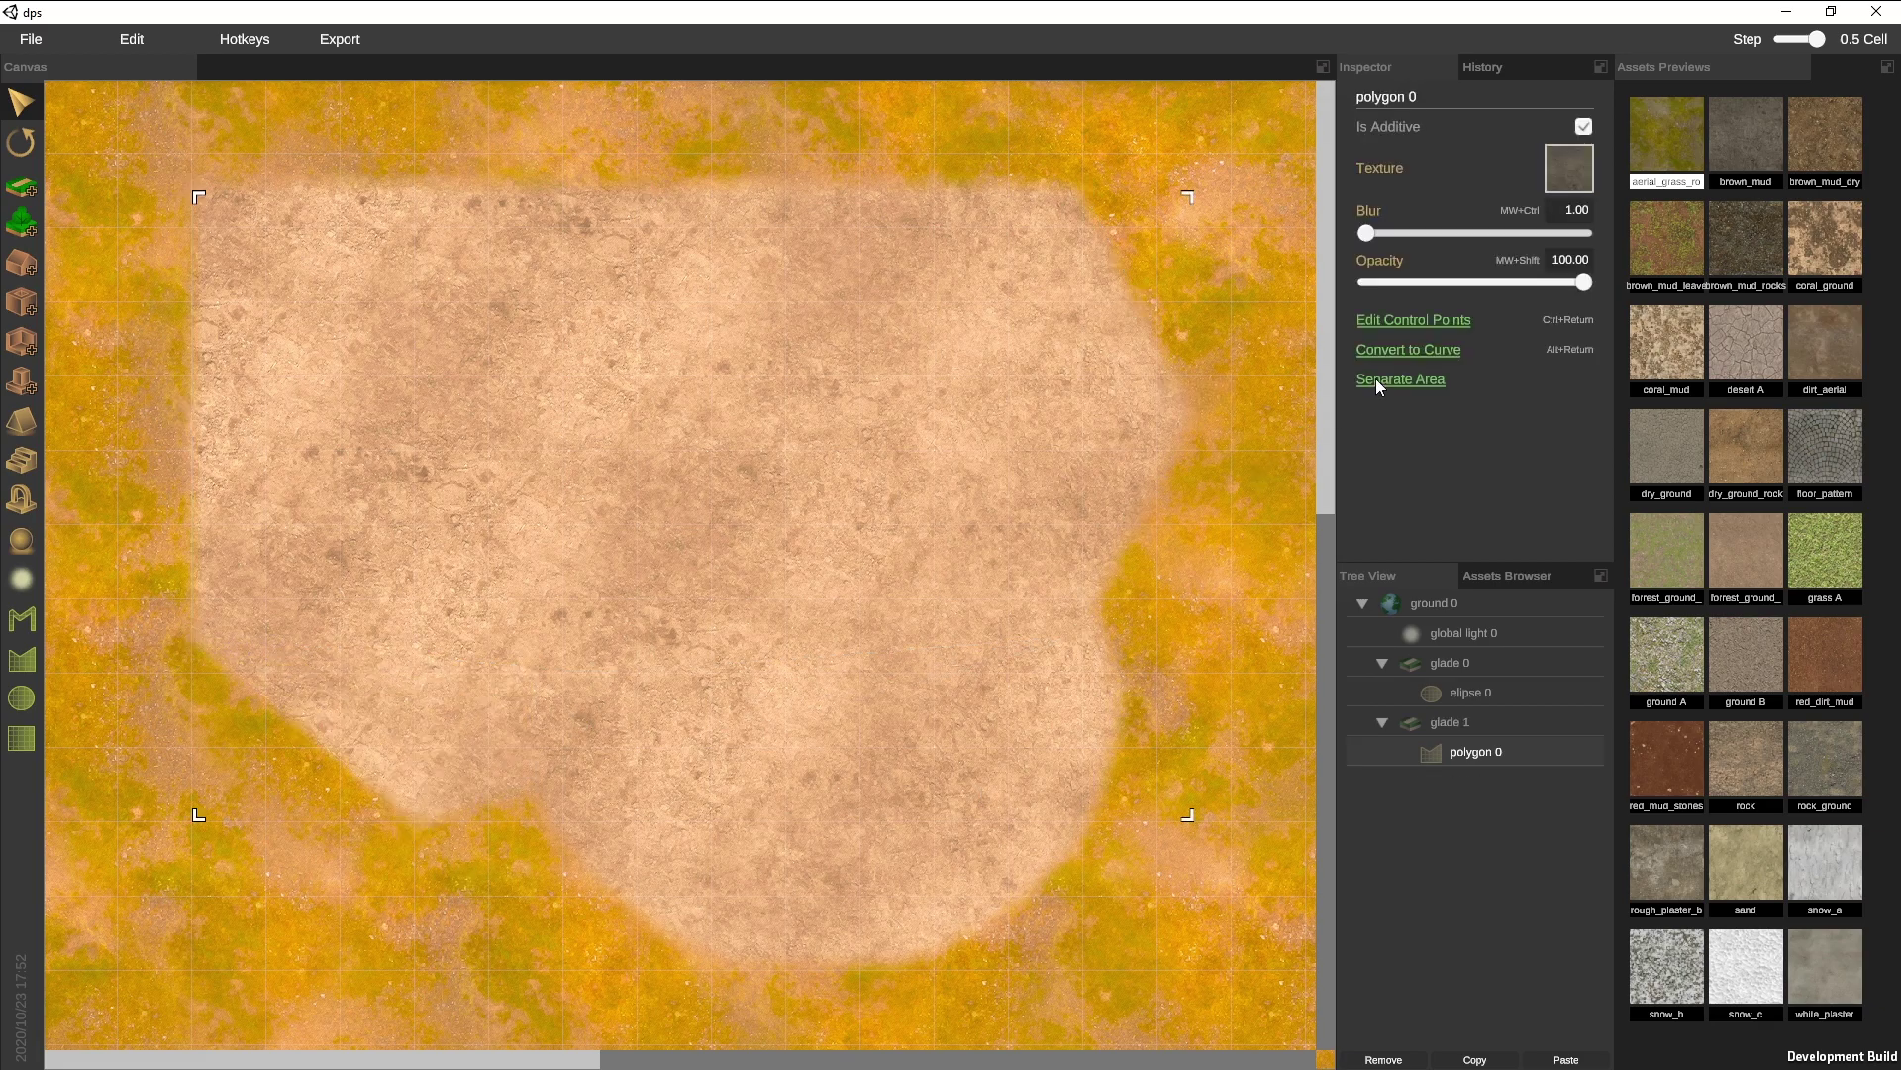
click(1448, 724)
mouse_move(721, 389)
mouse_down()
mouse_move(604, 467)
mouse_move(808, 412)
mouse_move(751, 379)
mouse_up()
key(Delete)
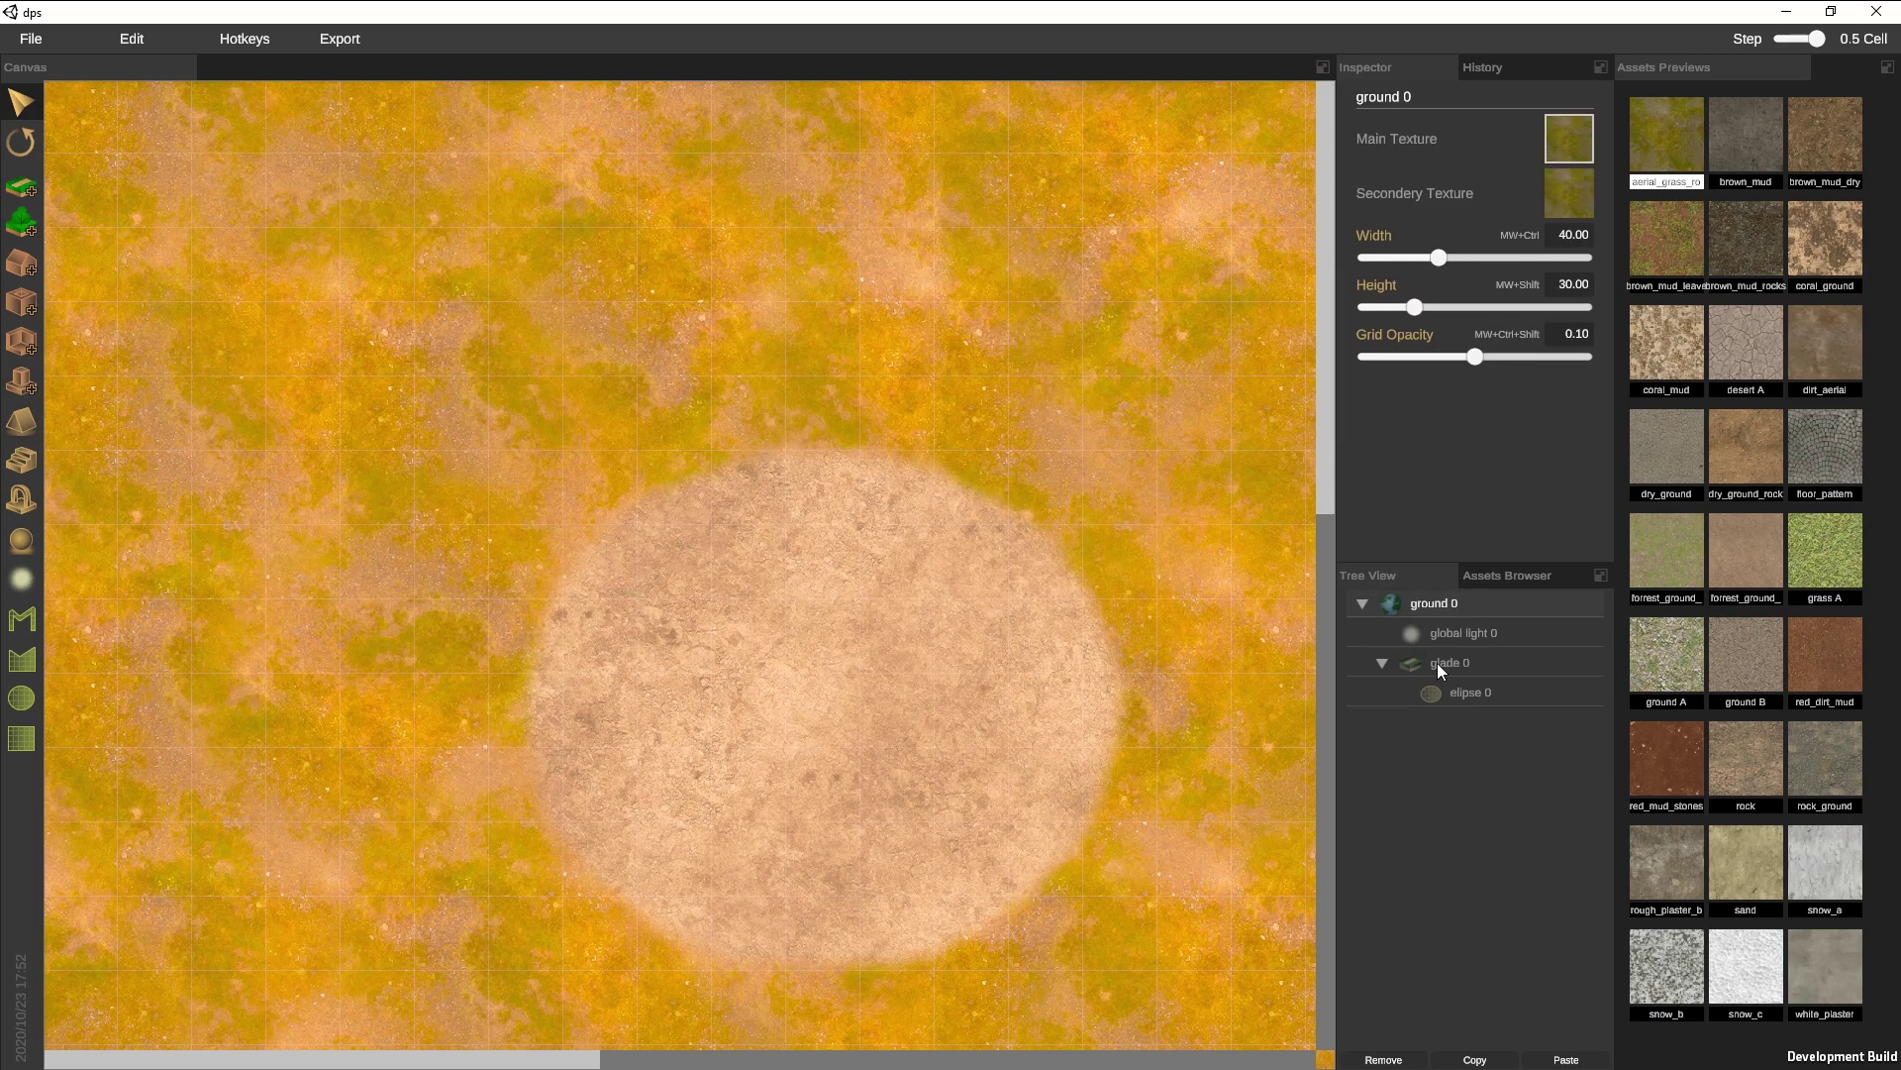
click(1436, 662)
key(Delete)
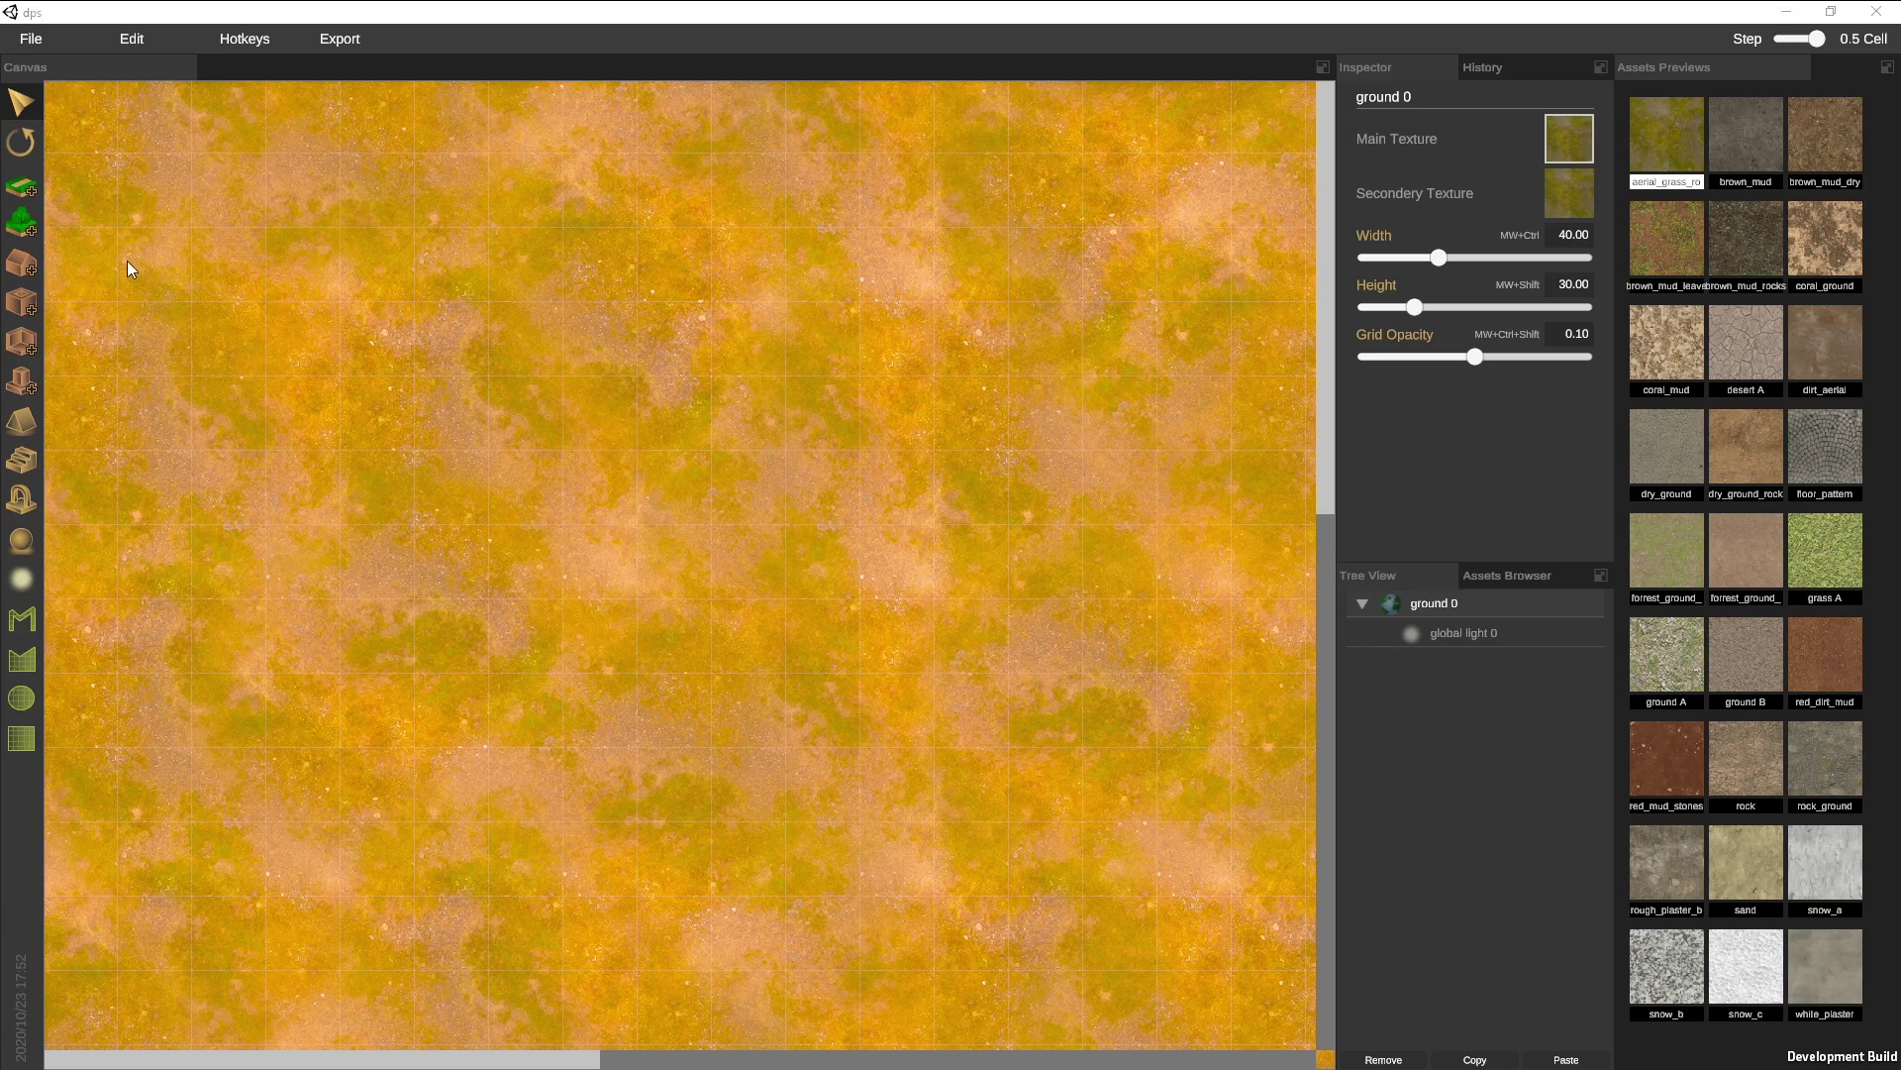
Add a plenty layer of tree-big3 trees covering the whole map
click(20, 226)
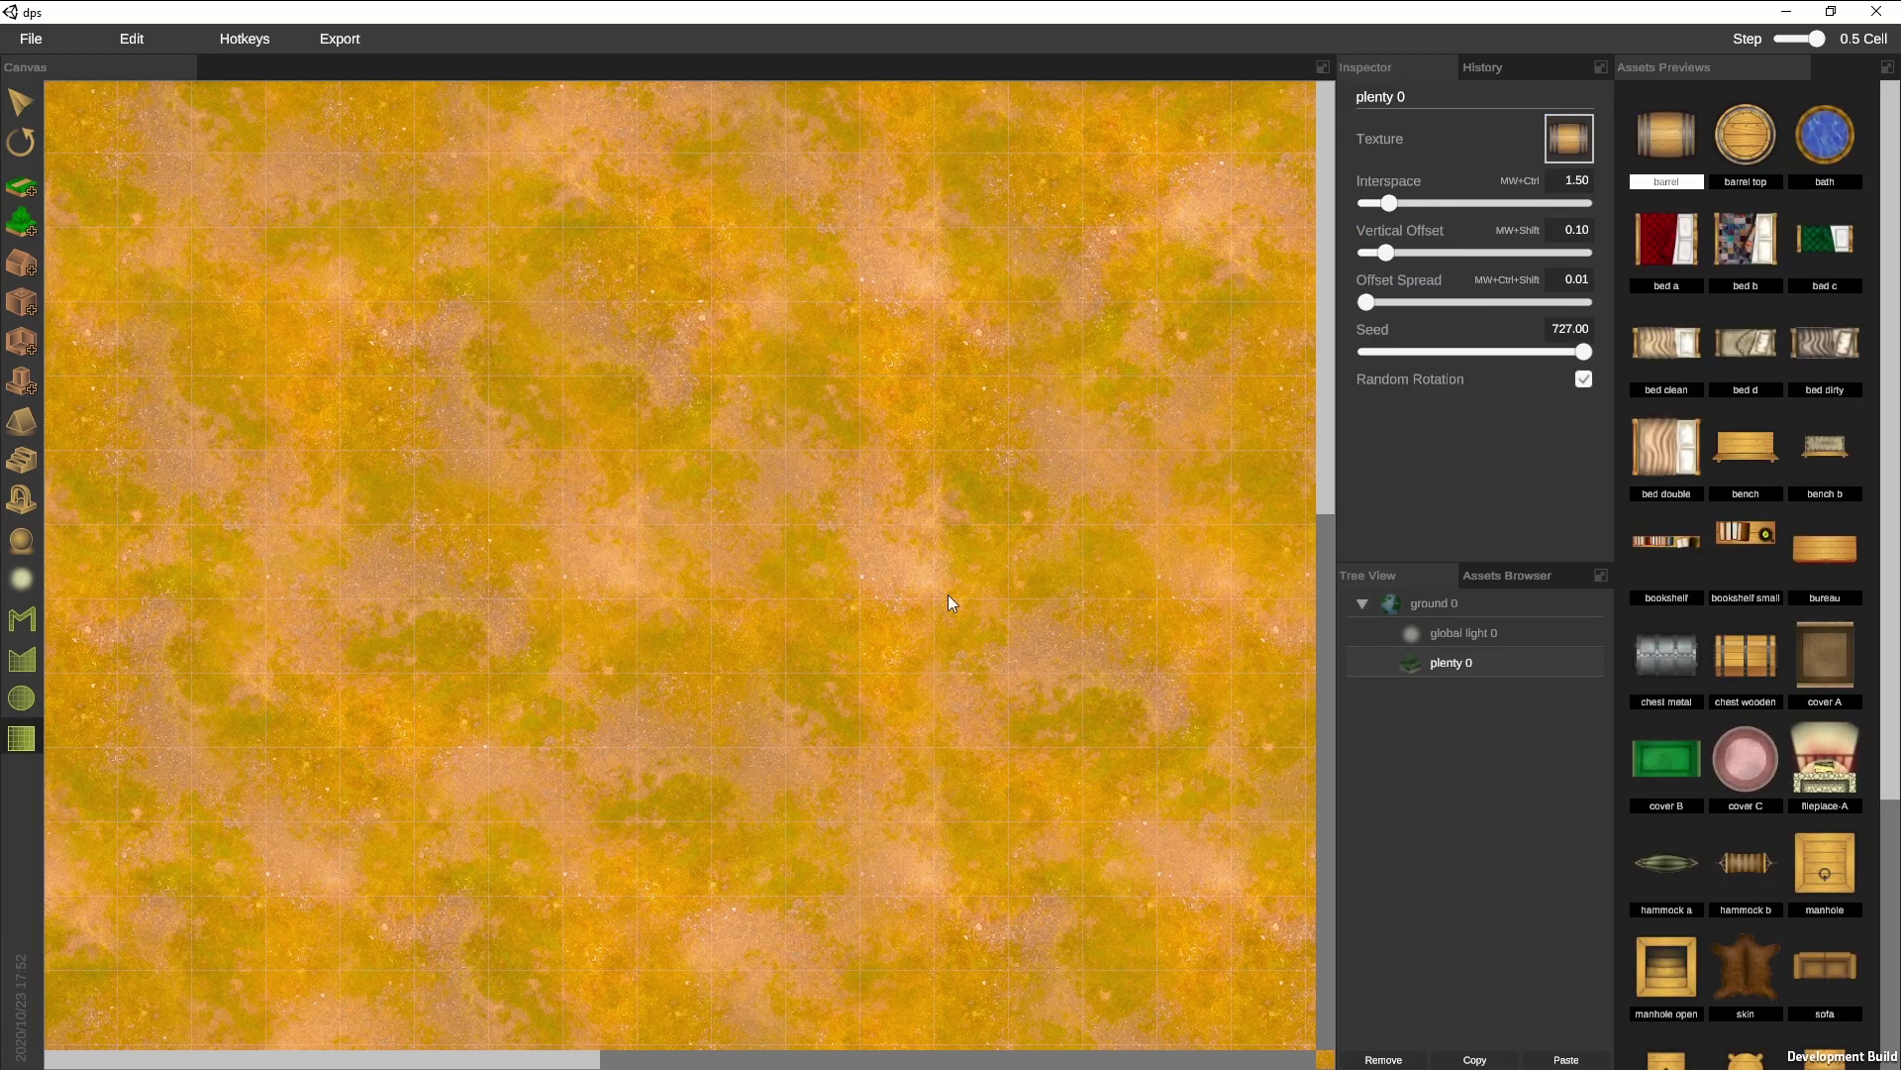
click(1505, 575)
drag(1496, 588, 1737, 868)
click(1640, 750)
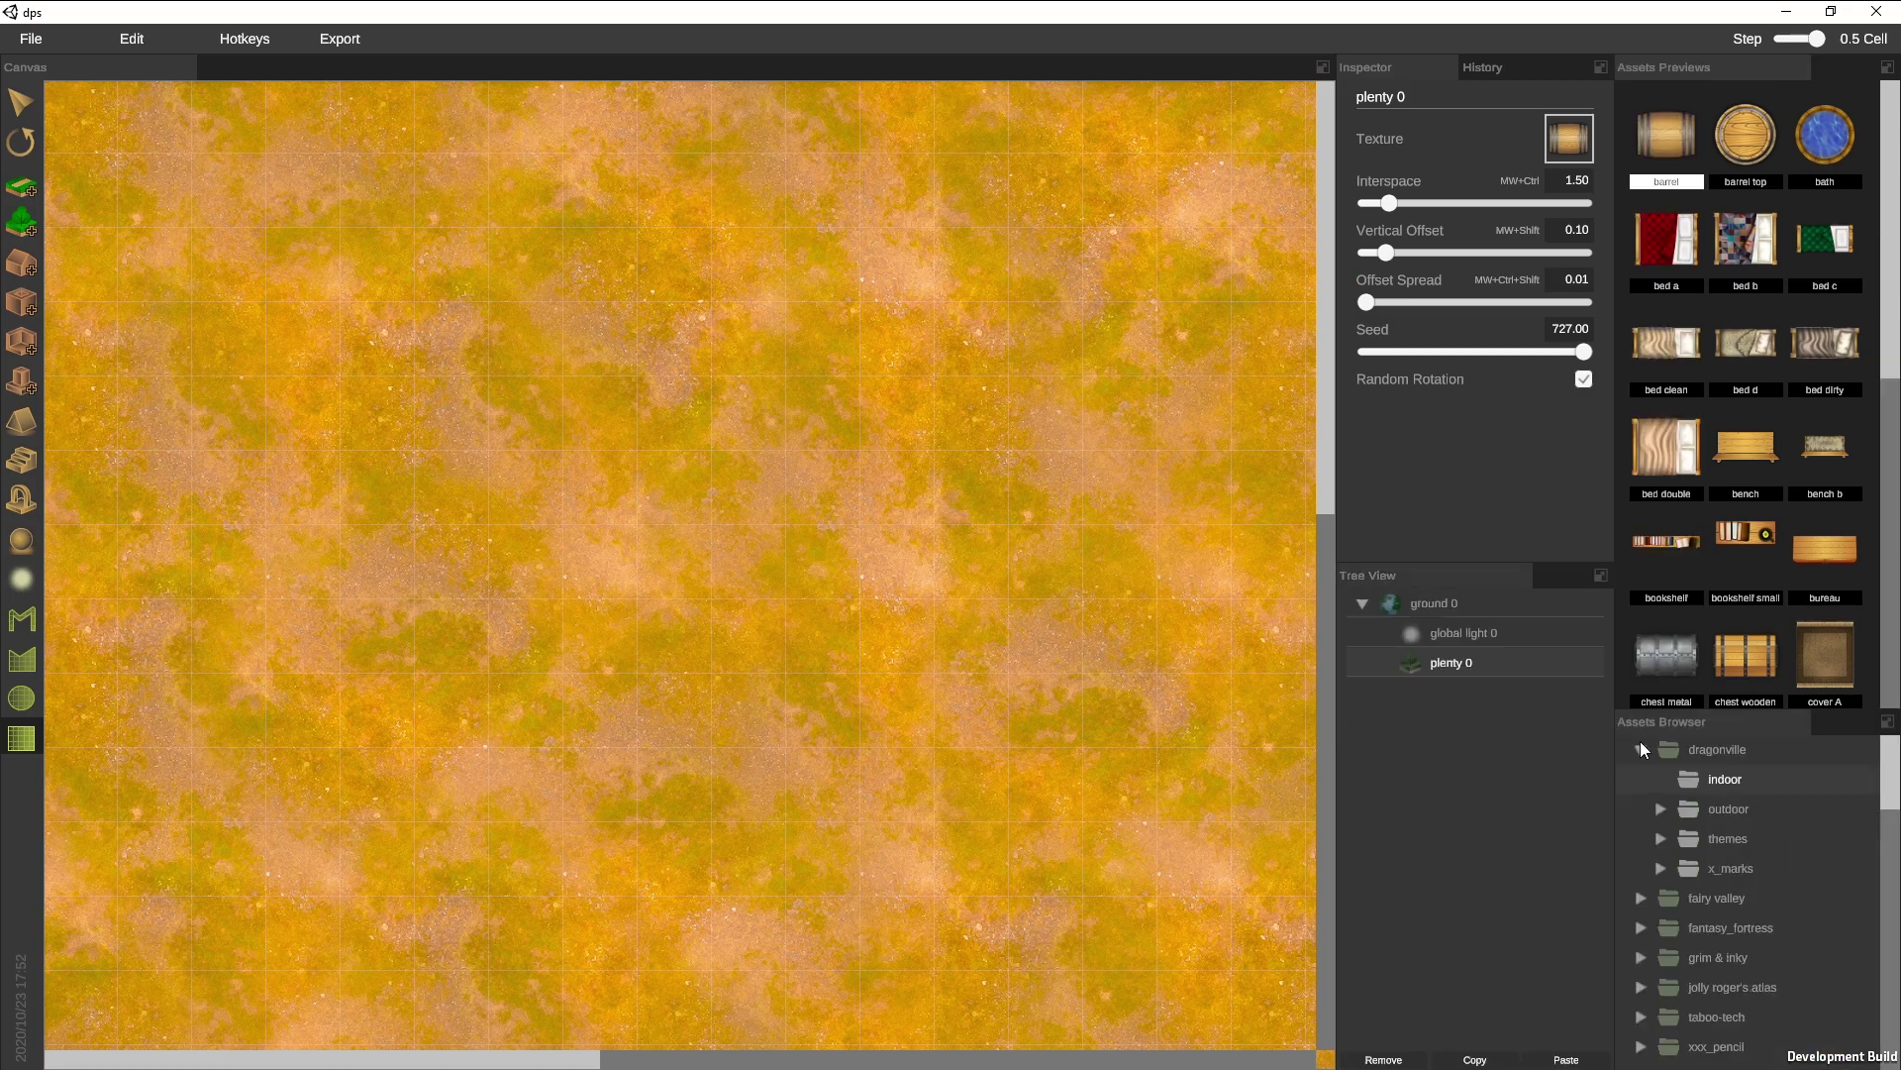
click(1657, 808)
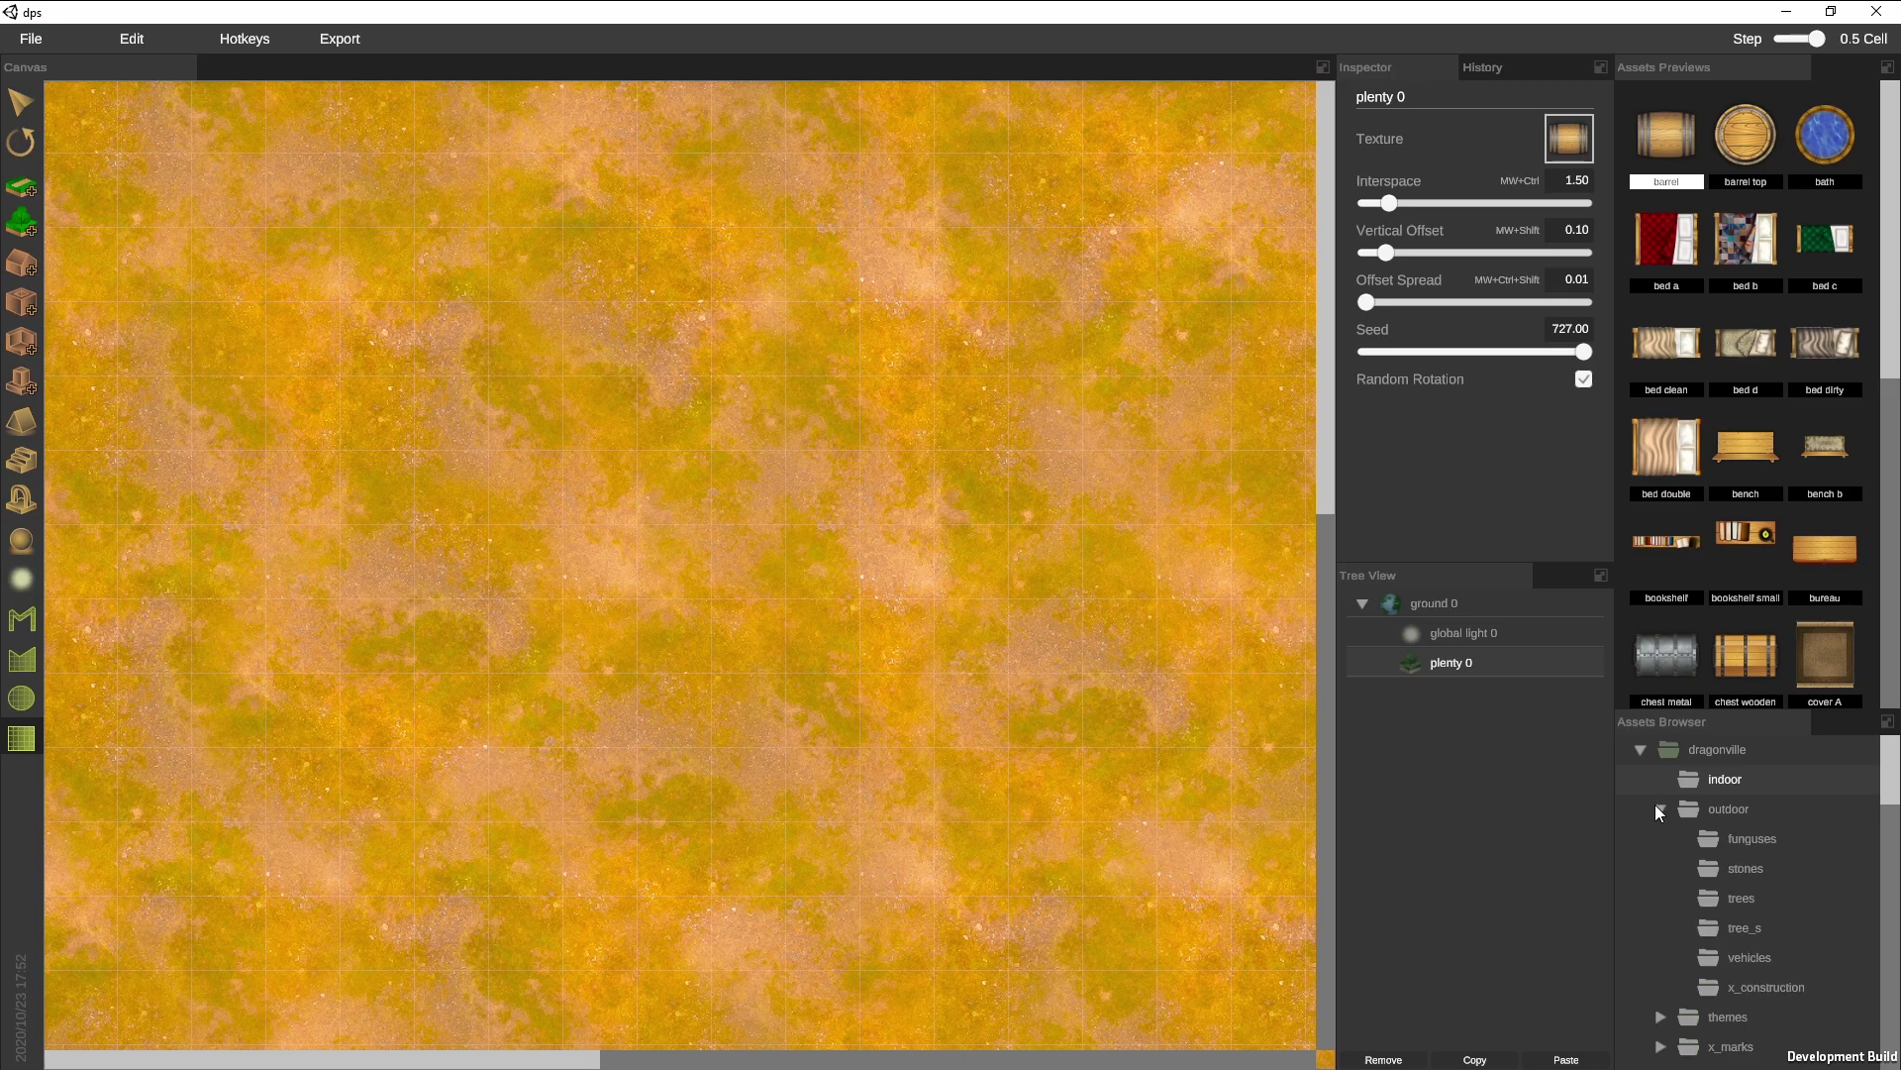
click(1743, 903)
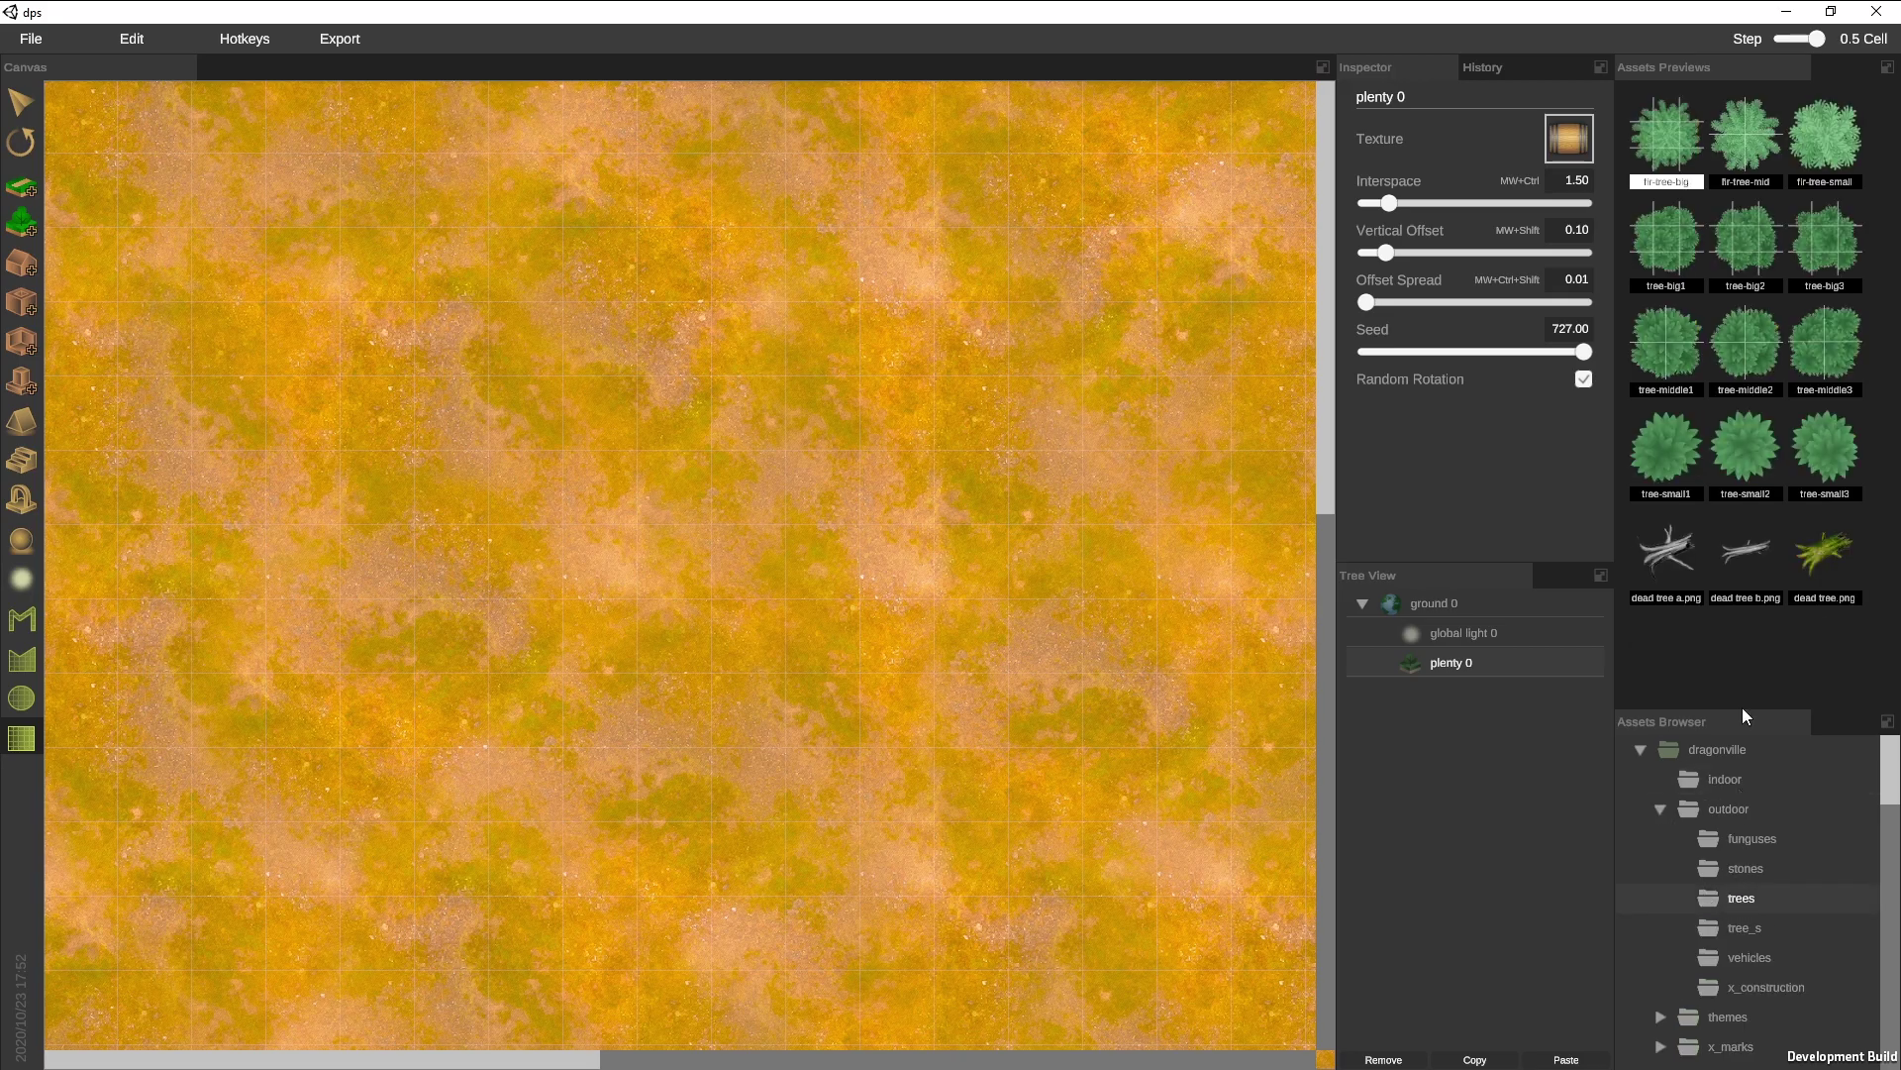
click(1839, 253)
drag(92, 157, 1263, 999)
Cut an elliptical clearing from the forest's middle and shift it right and down
click(21, 698)
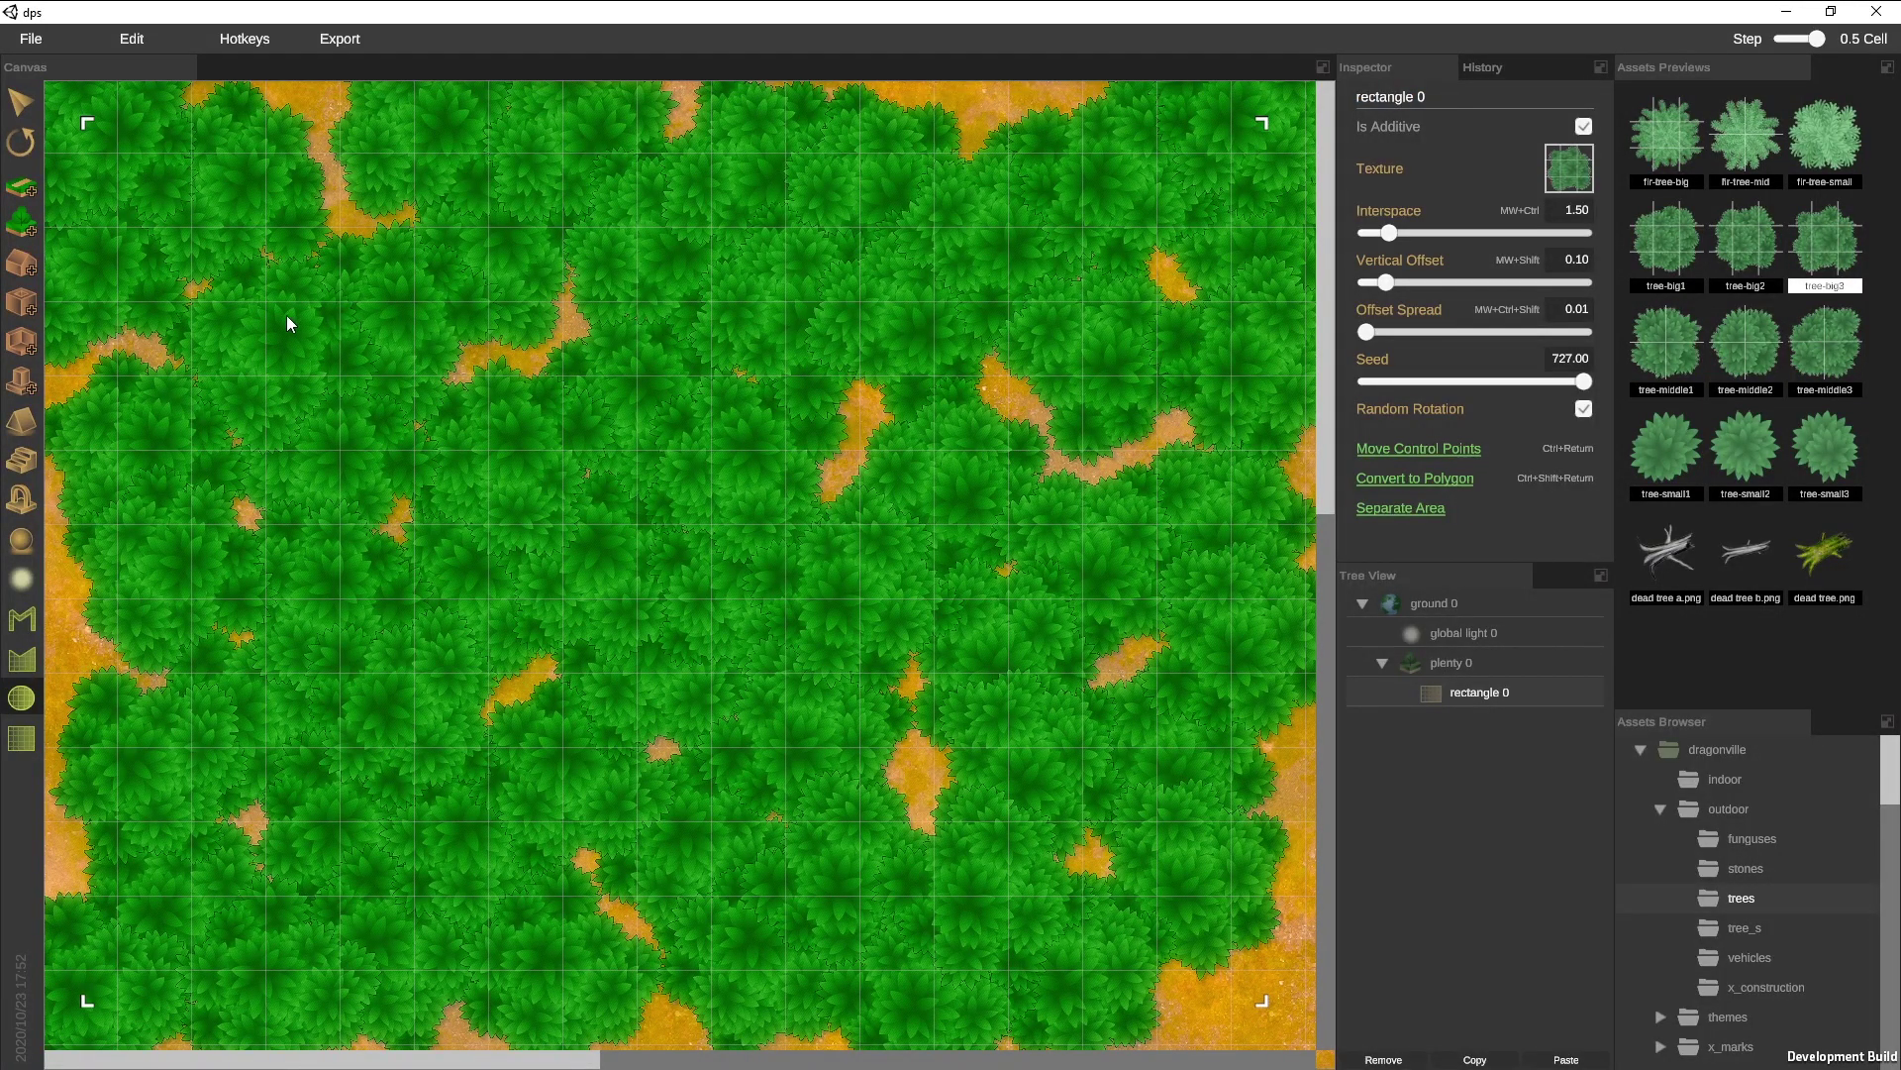
drag(303, 300, 1073, 840)
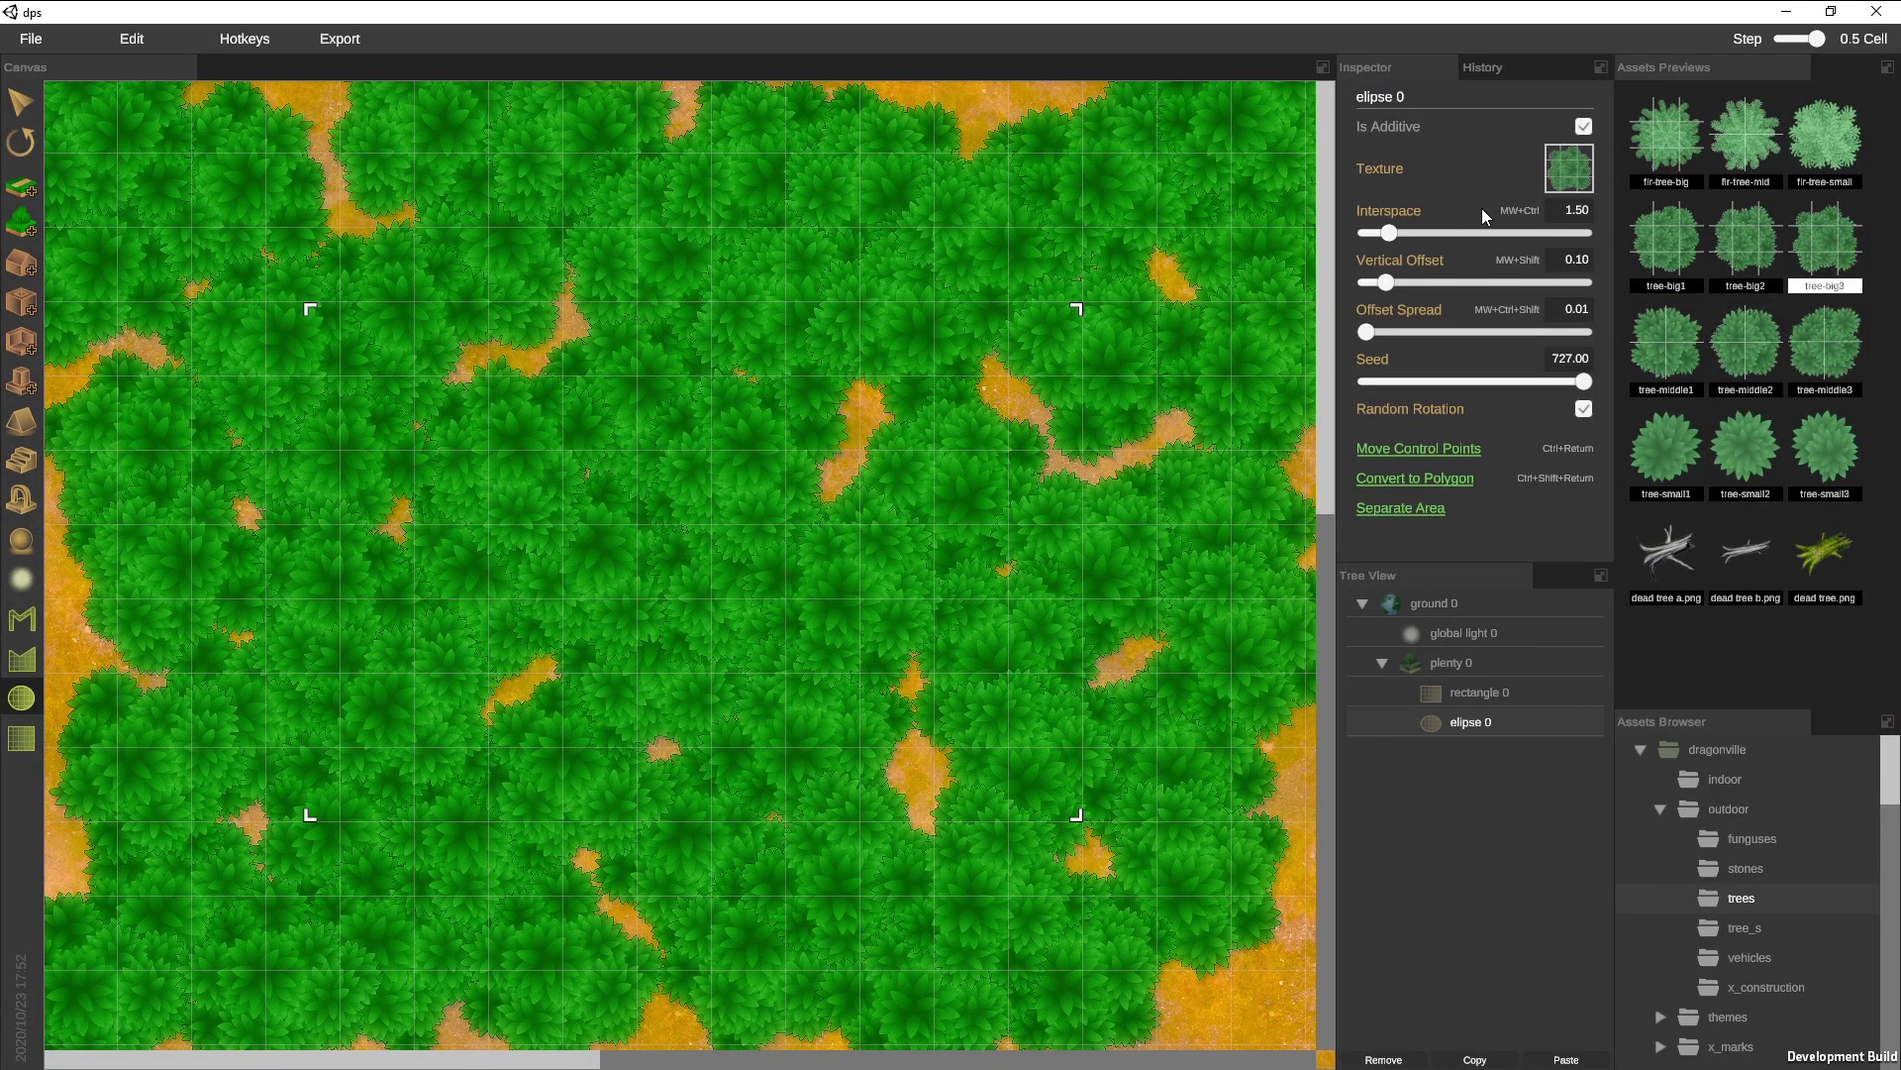
click(1587, 128)
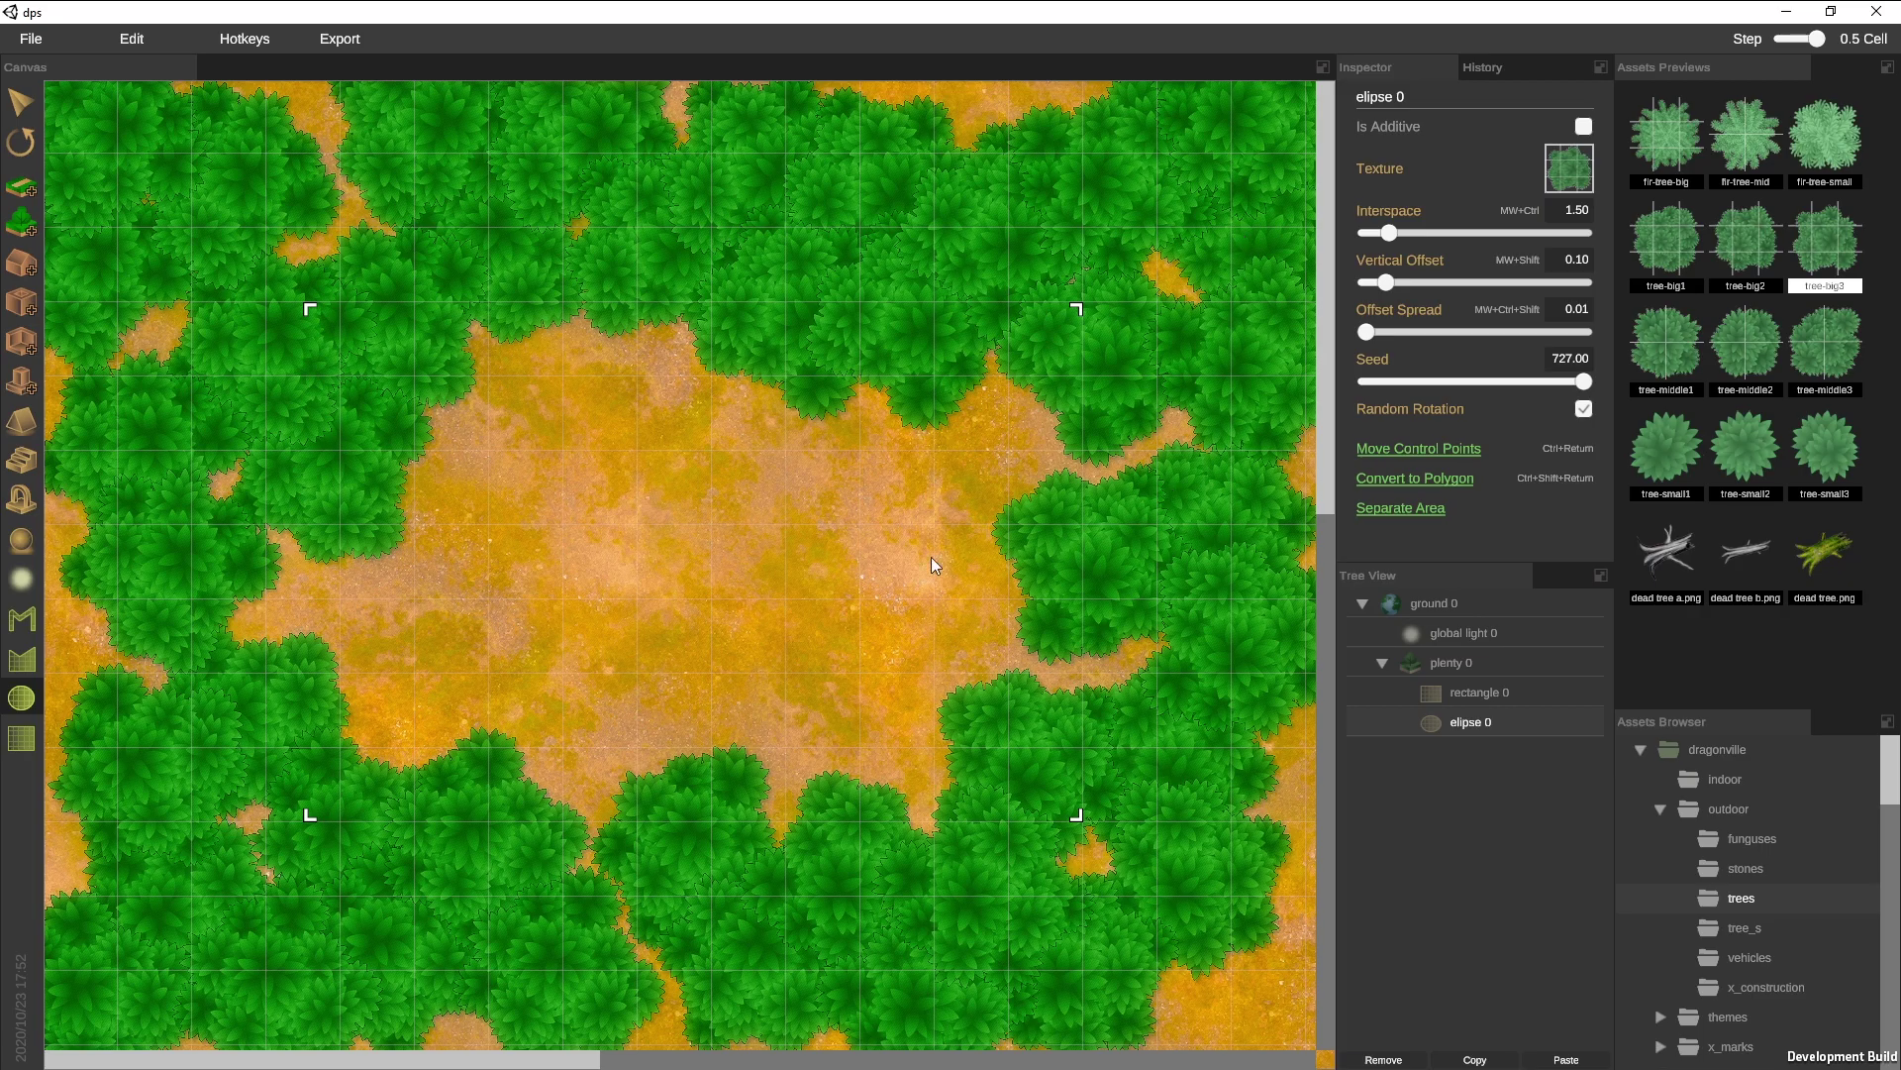
key(Escape)
drag(726, 634, 685, 770)
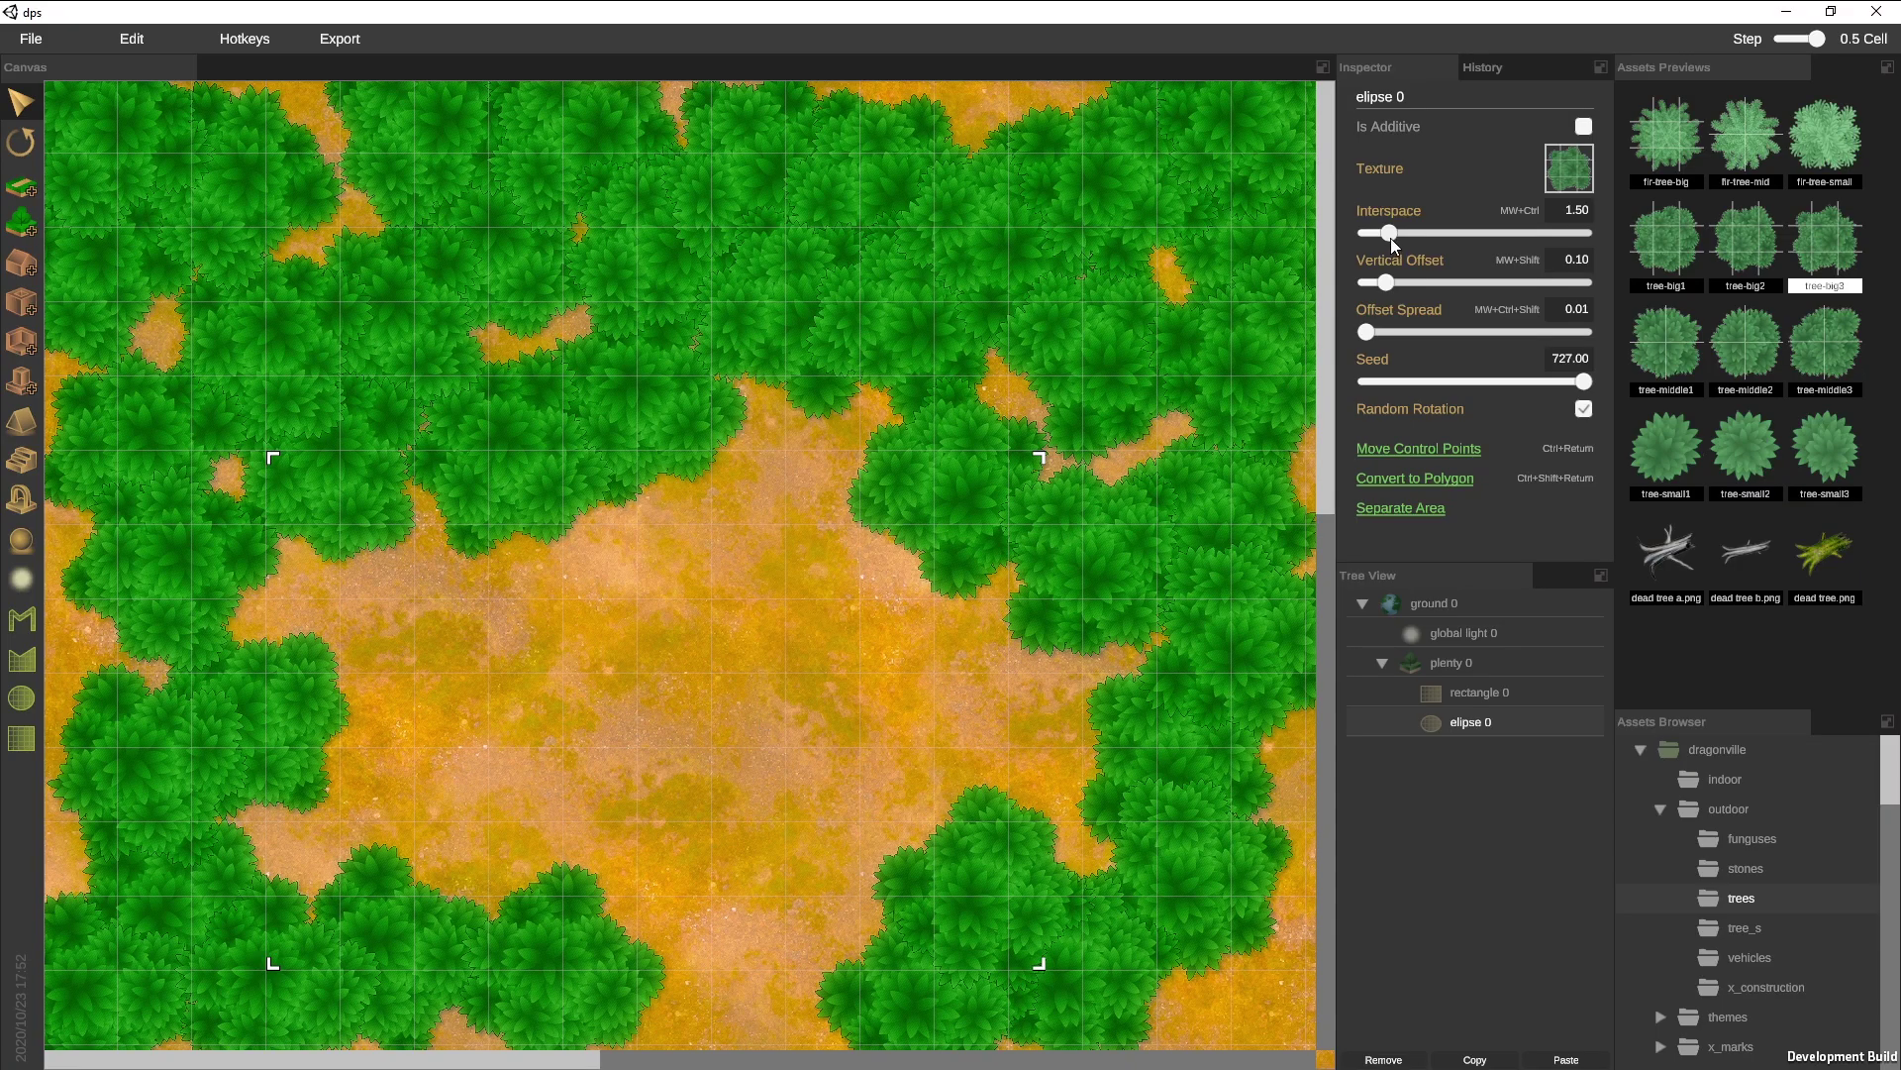
Set tree interspace to 2.06 and seed to 81, then select the tree layer
drag(1389, 234, 1405, 235)
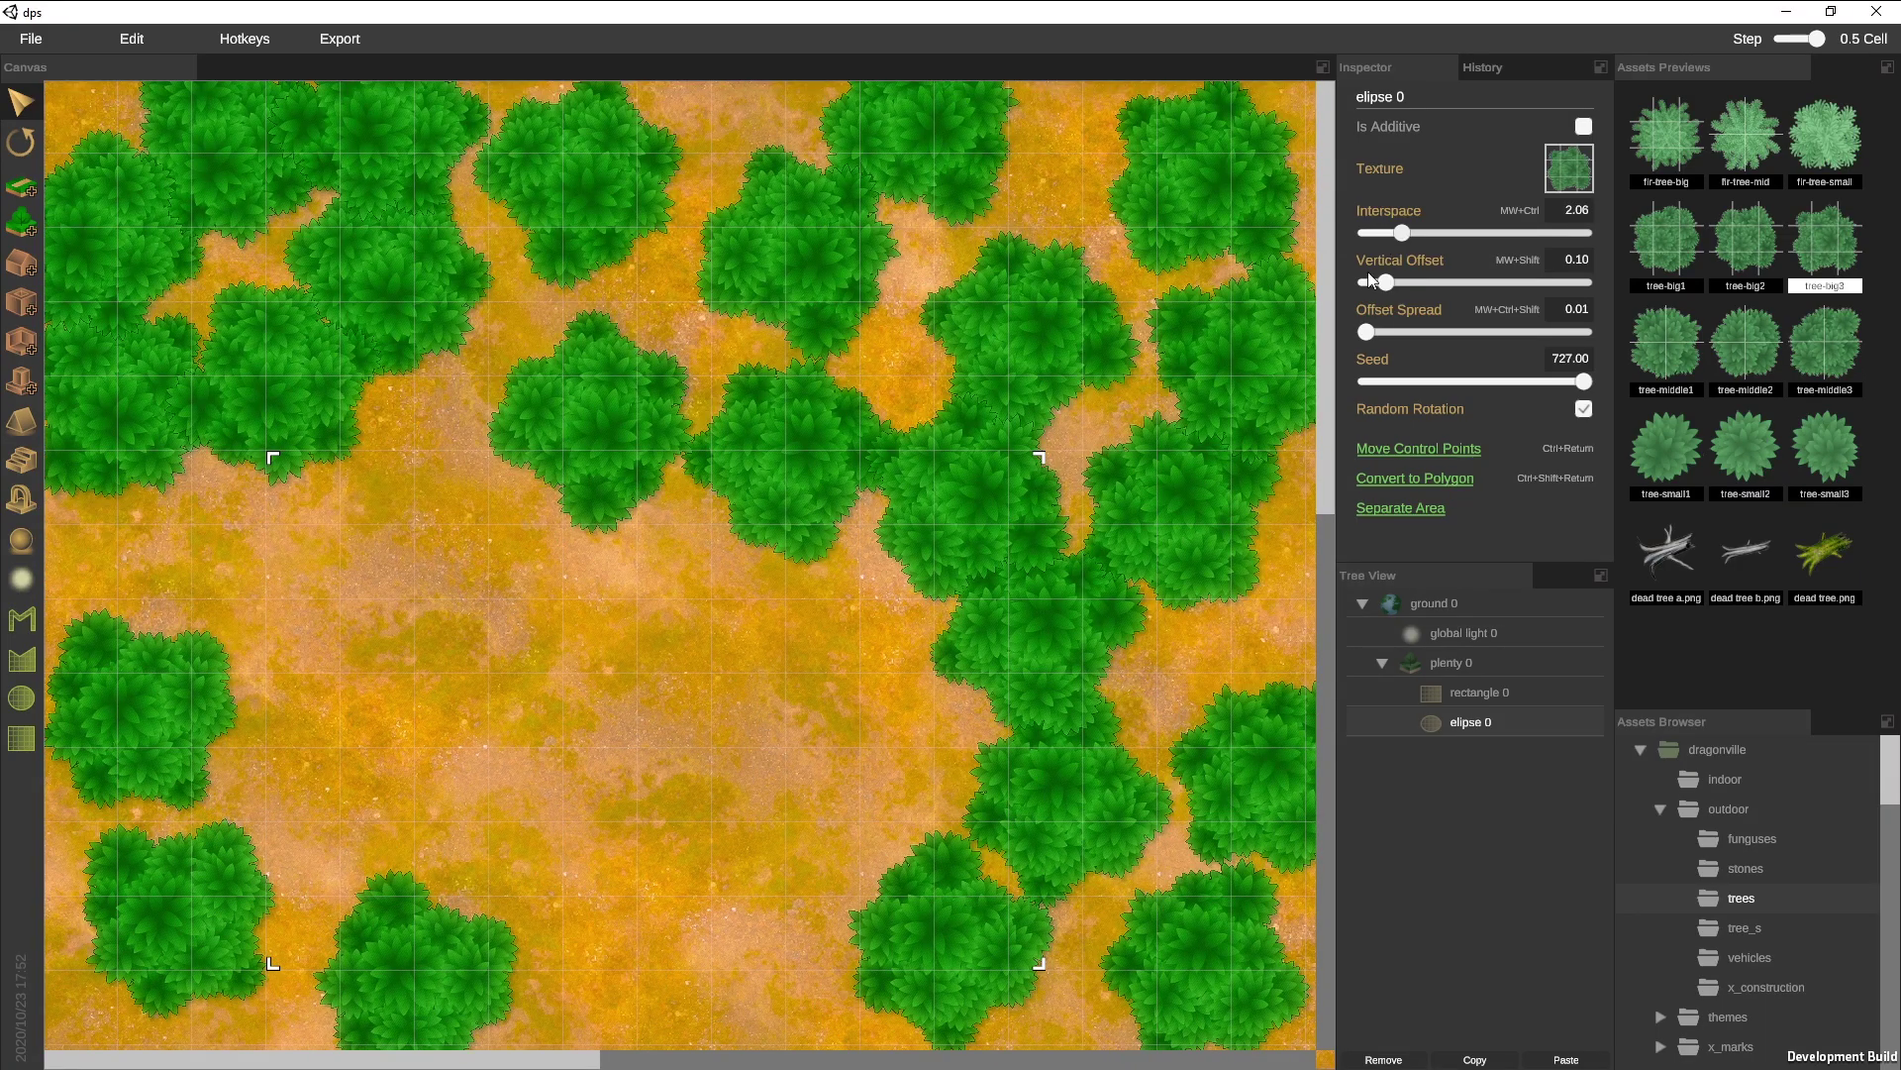
drag(1583, 382, 1540, 378)
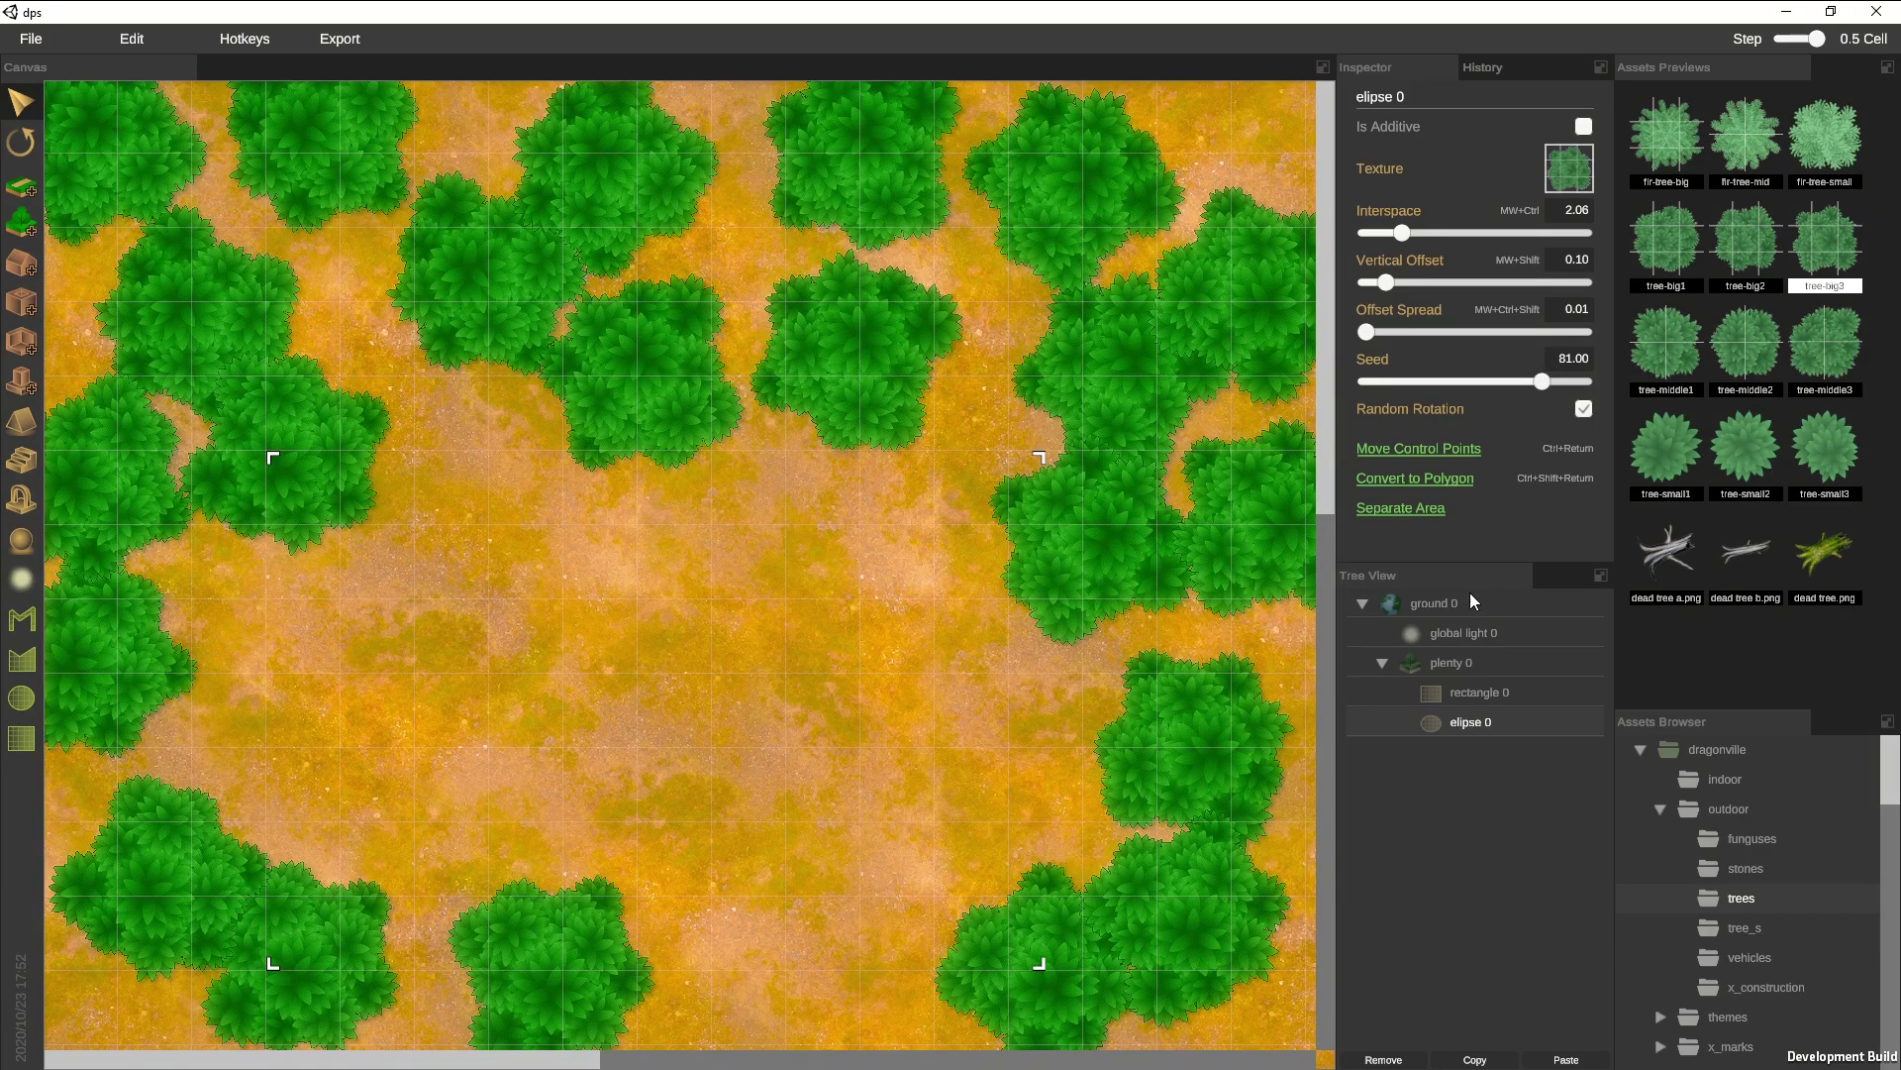
click(1471, 660)
Delete the tree layer and dock the Assets Browser beside the Tree View
key(Delete)
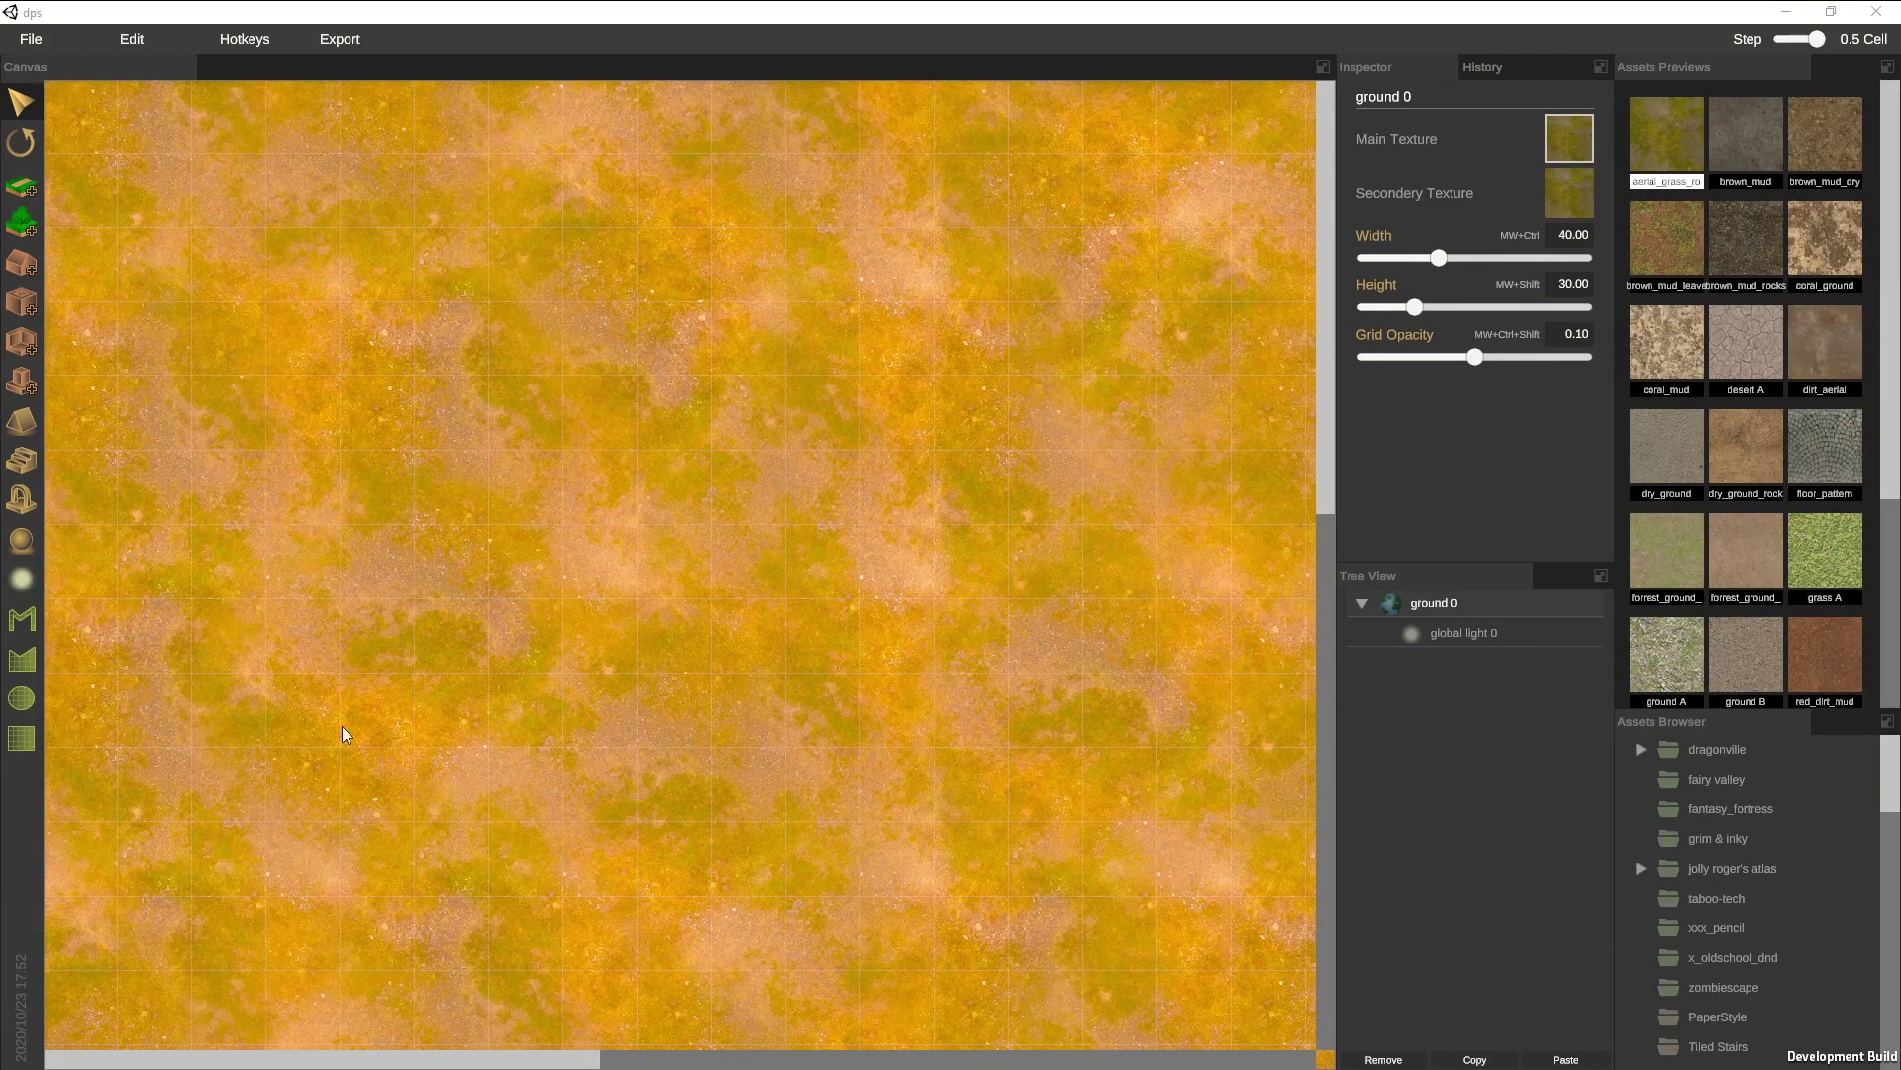
drag(1696, 721, 1547, 572)
click(1407, 580)
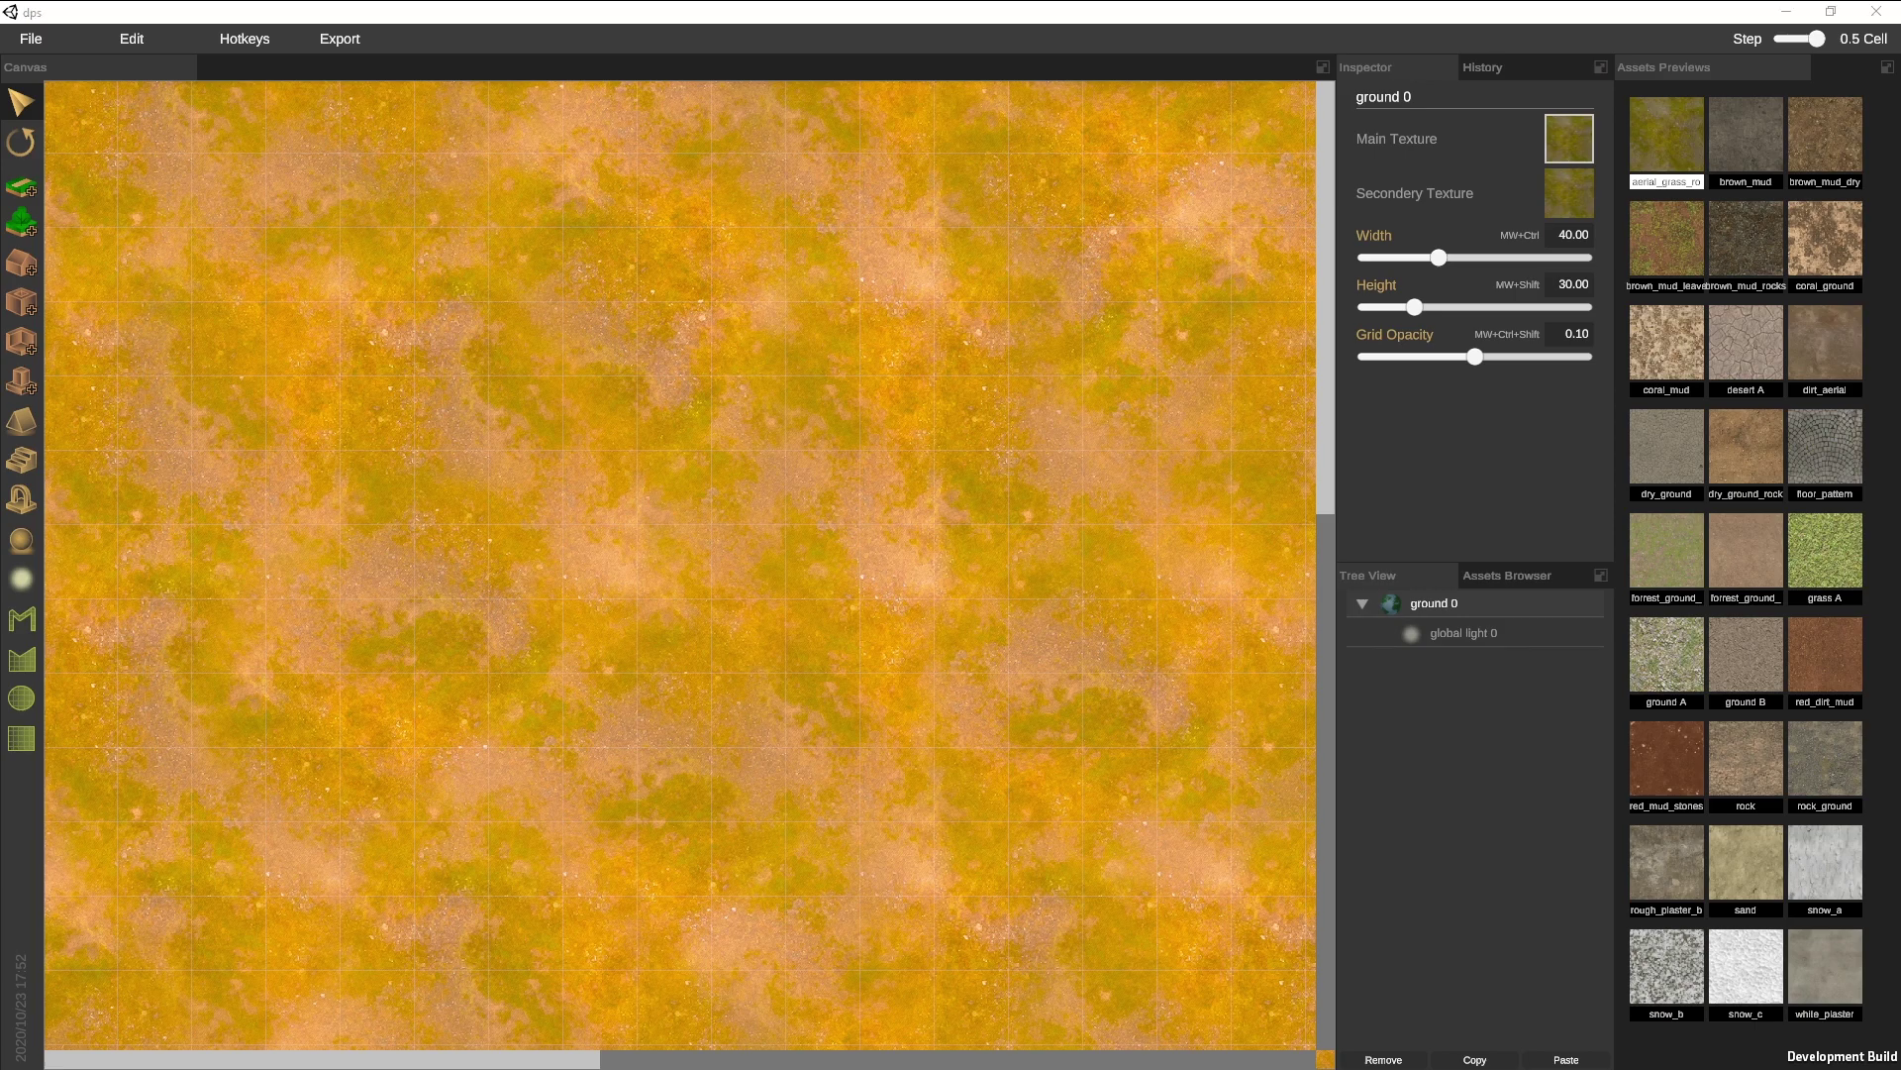
Create a wood-floored building room: main hall, right wing and annex below
click(35, 355)
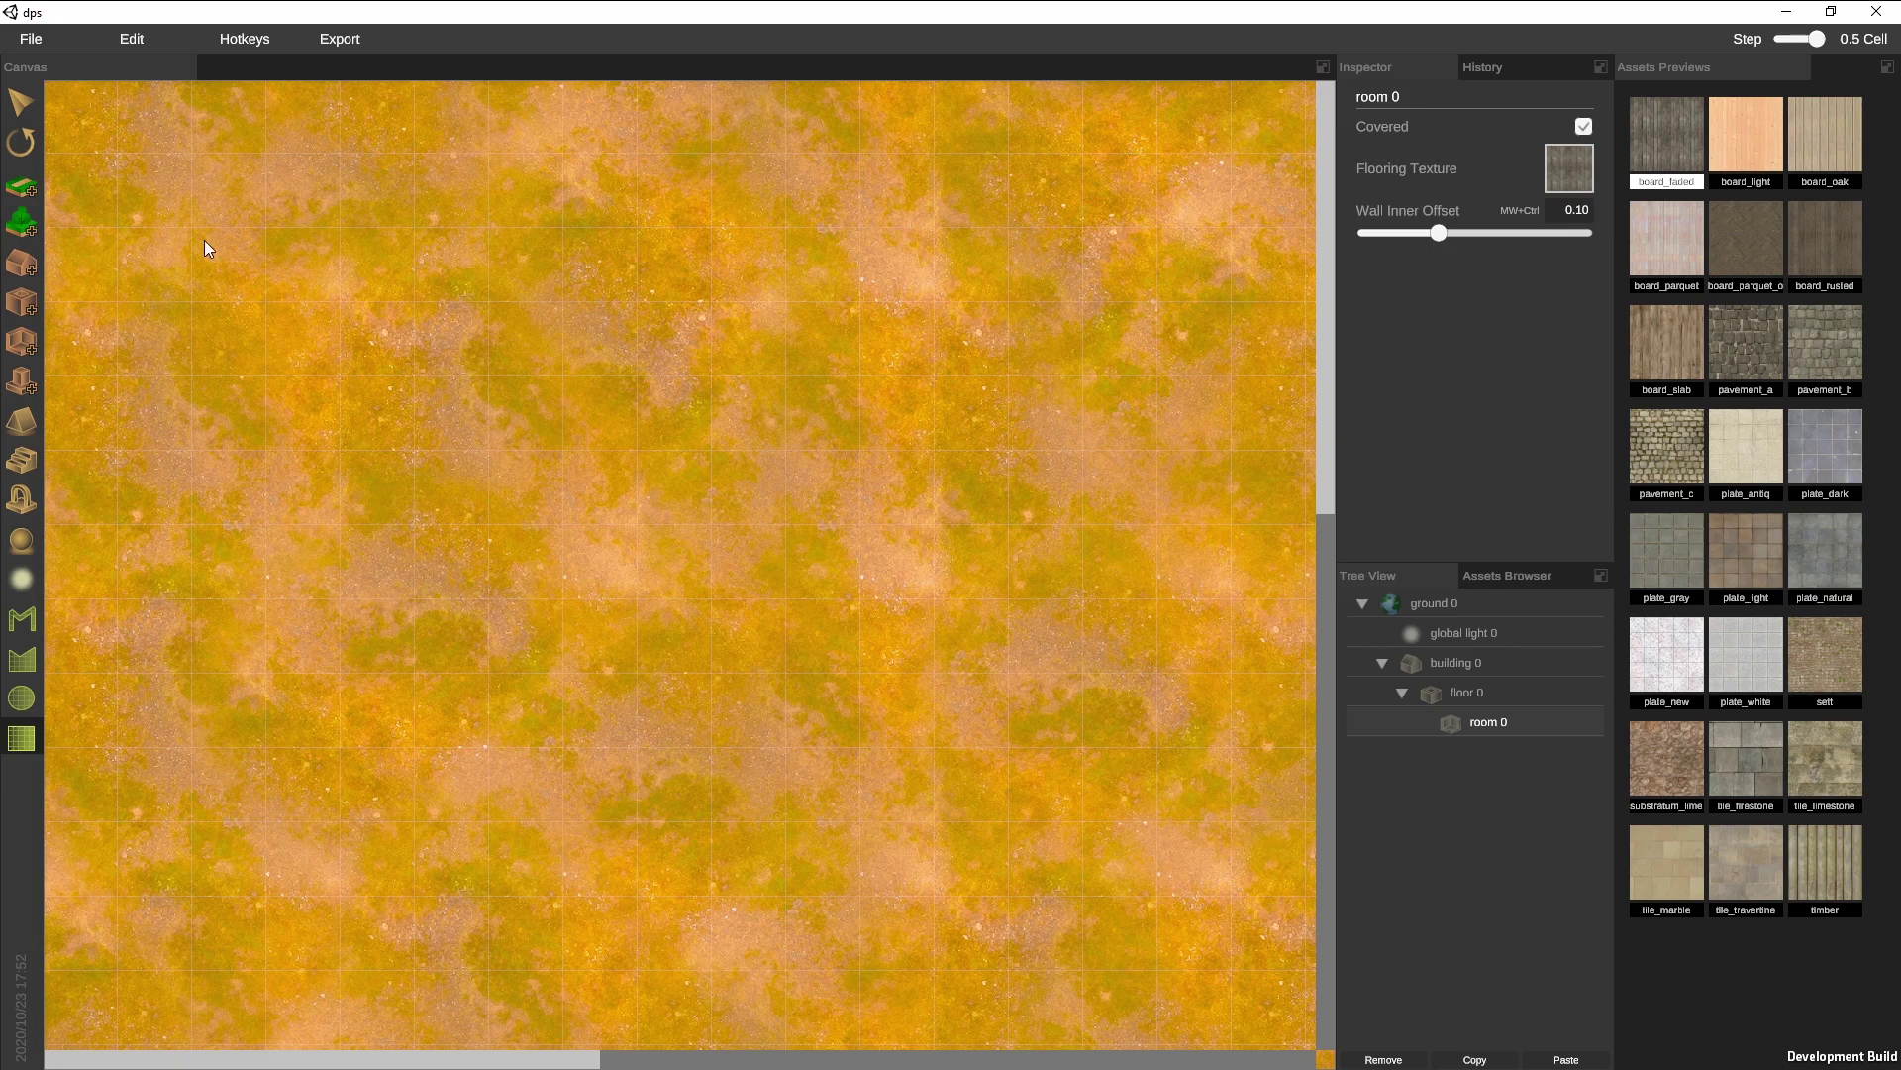
drag(204, 247, 820, 677)
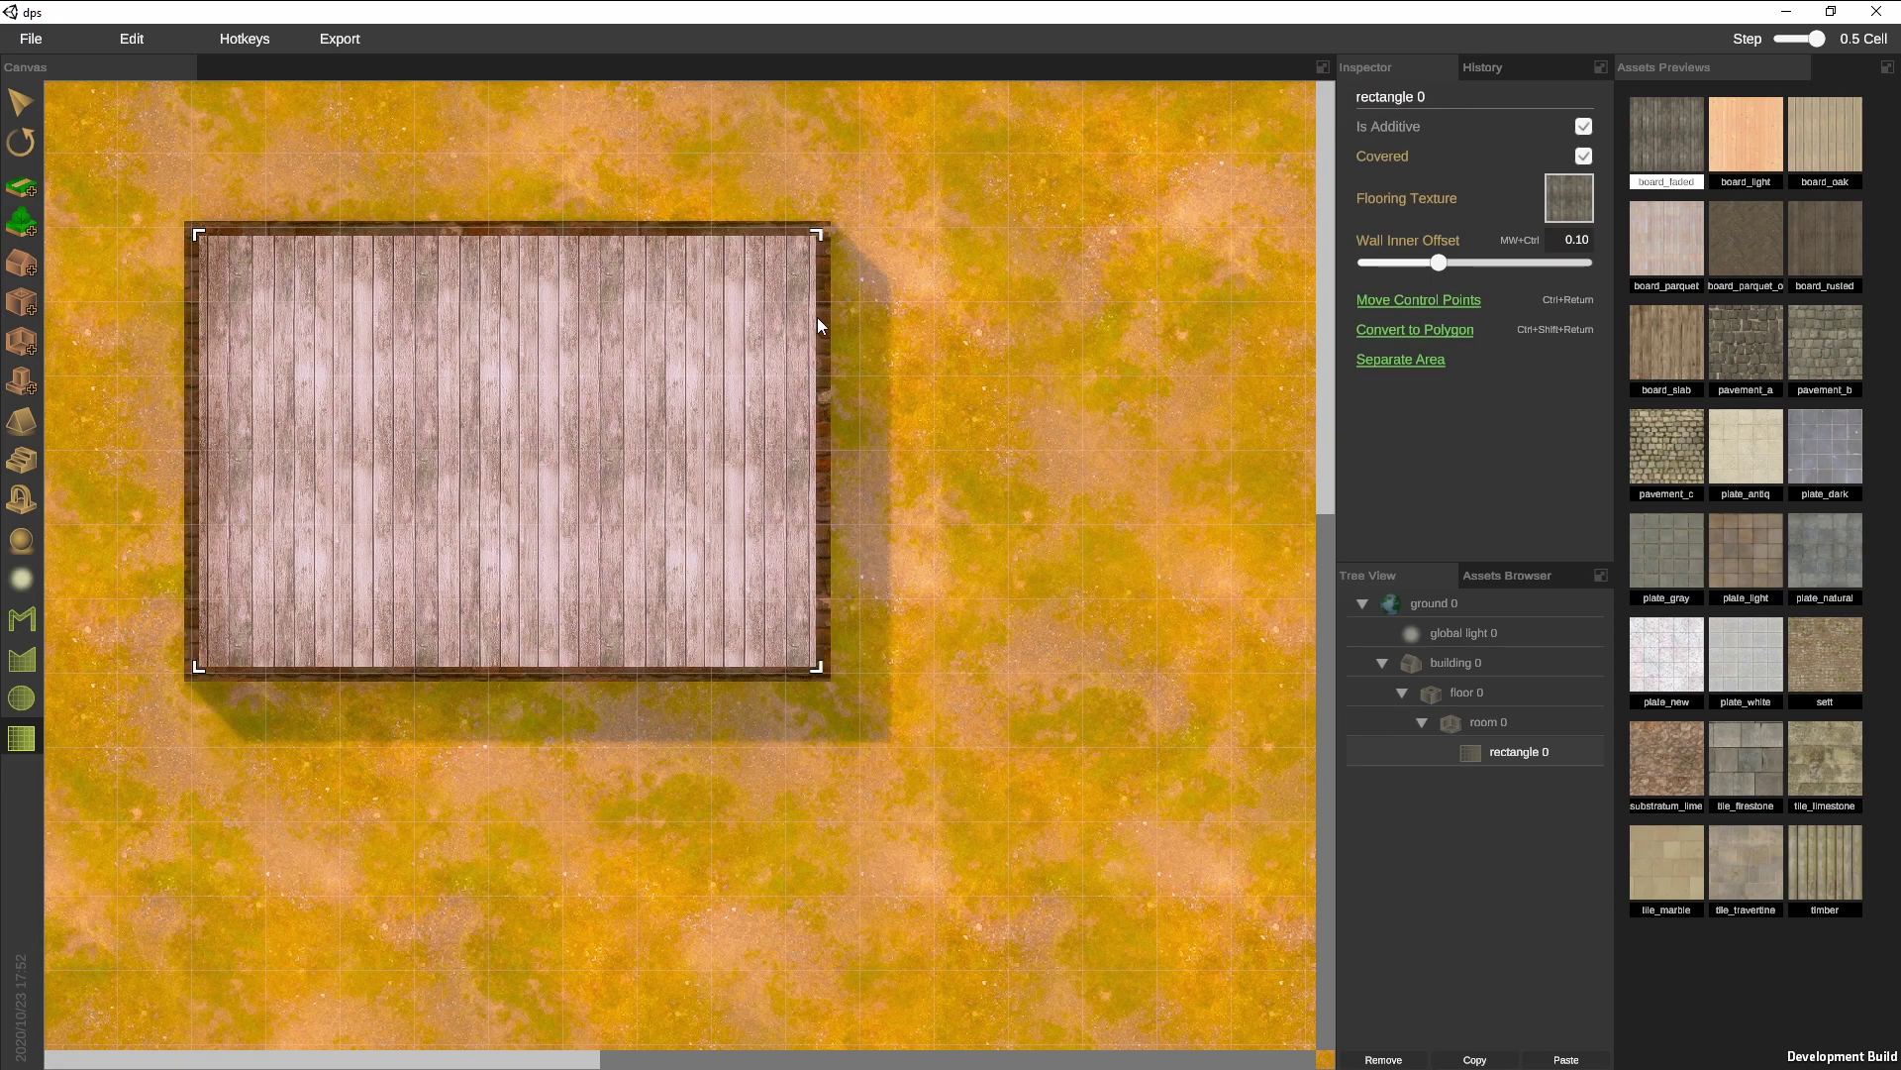
drag(817, 317, 1116, 517)
drag(341, 669, 639, 877)
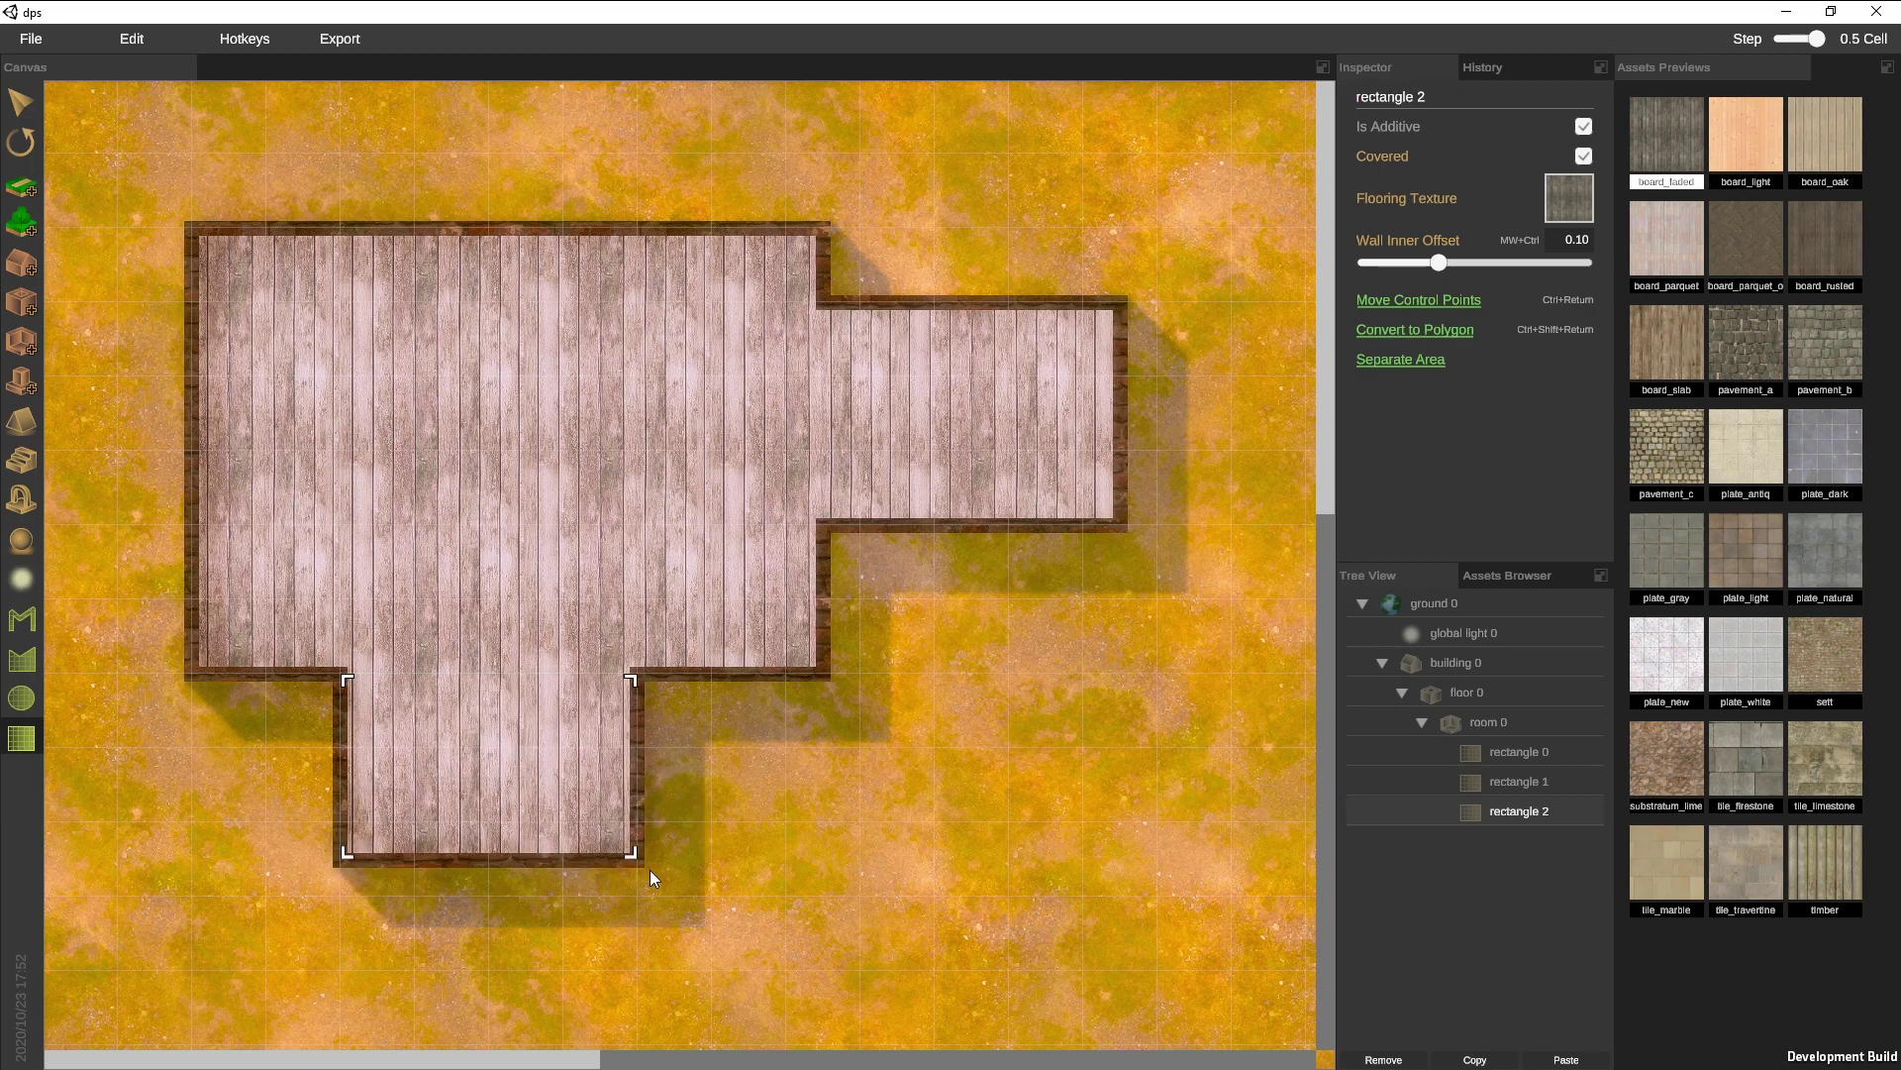
Separate the annex into its own plate_antiq stone room, shifted slightly up and right
click(1393, 362)
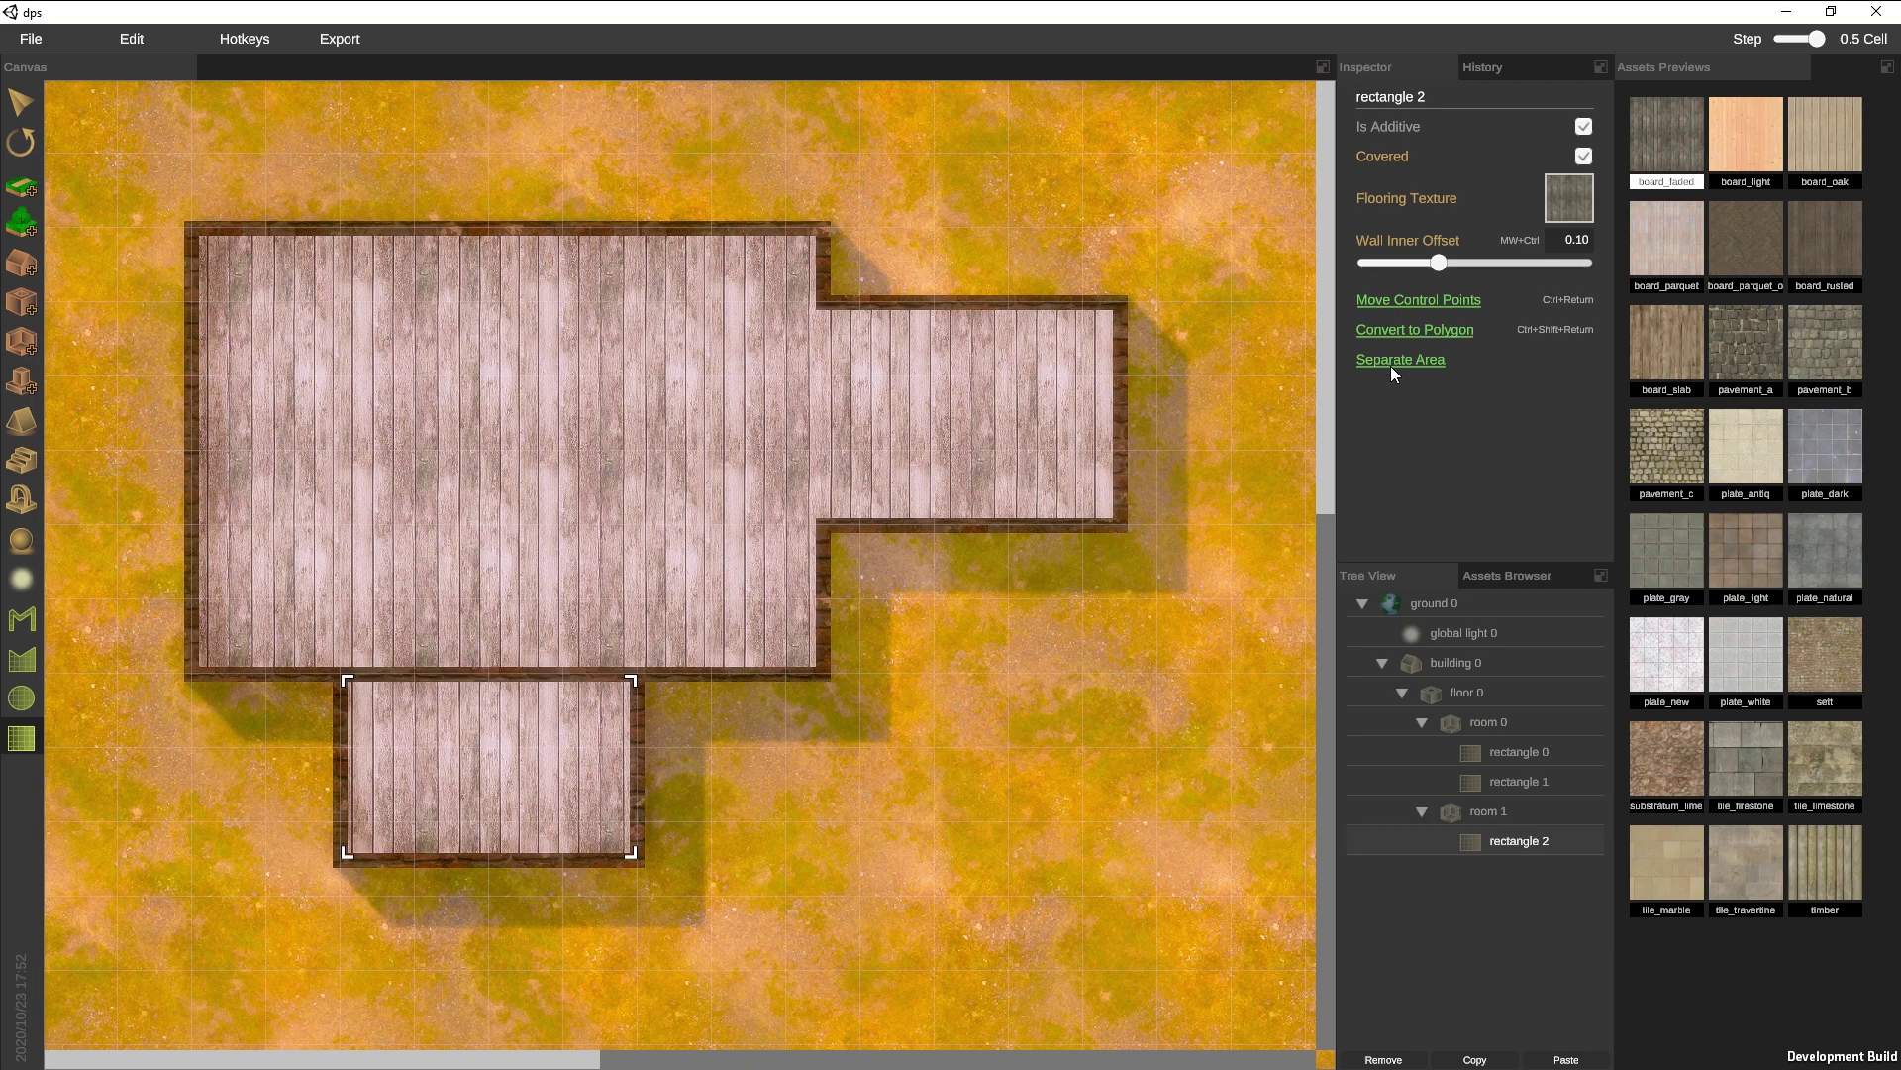
click(1731, 440)
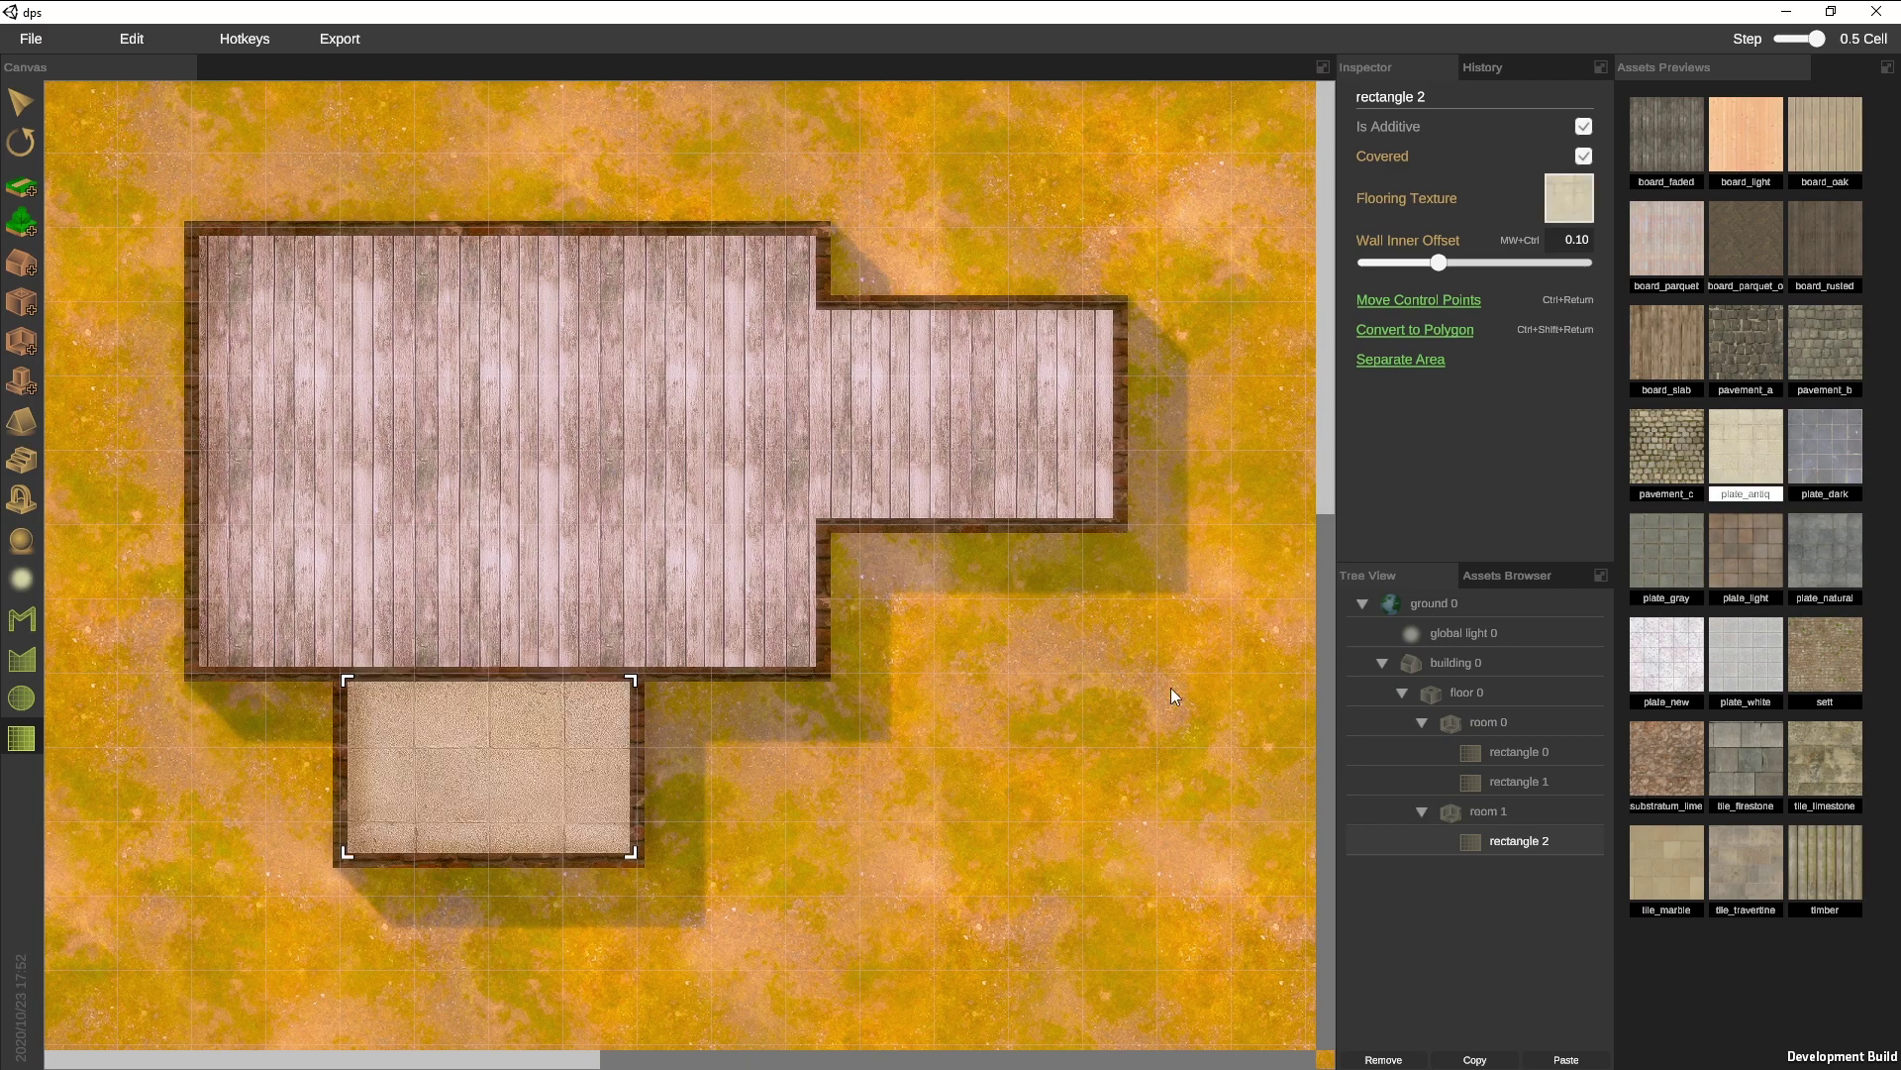
key(Escape)
drag(497, 776, 508, 739)
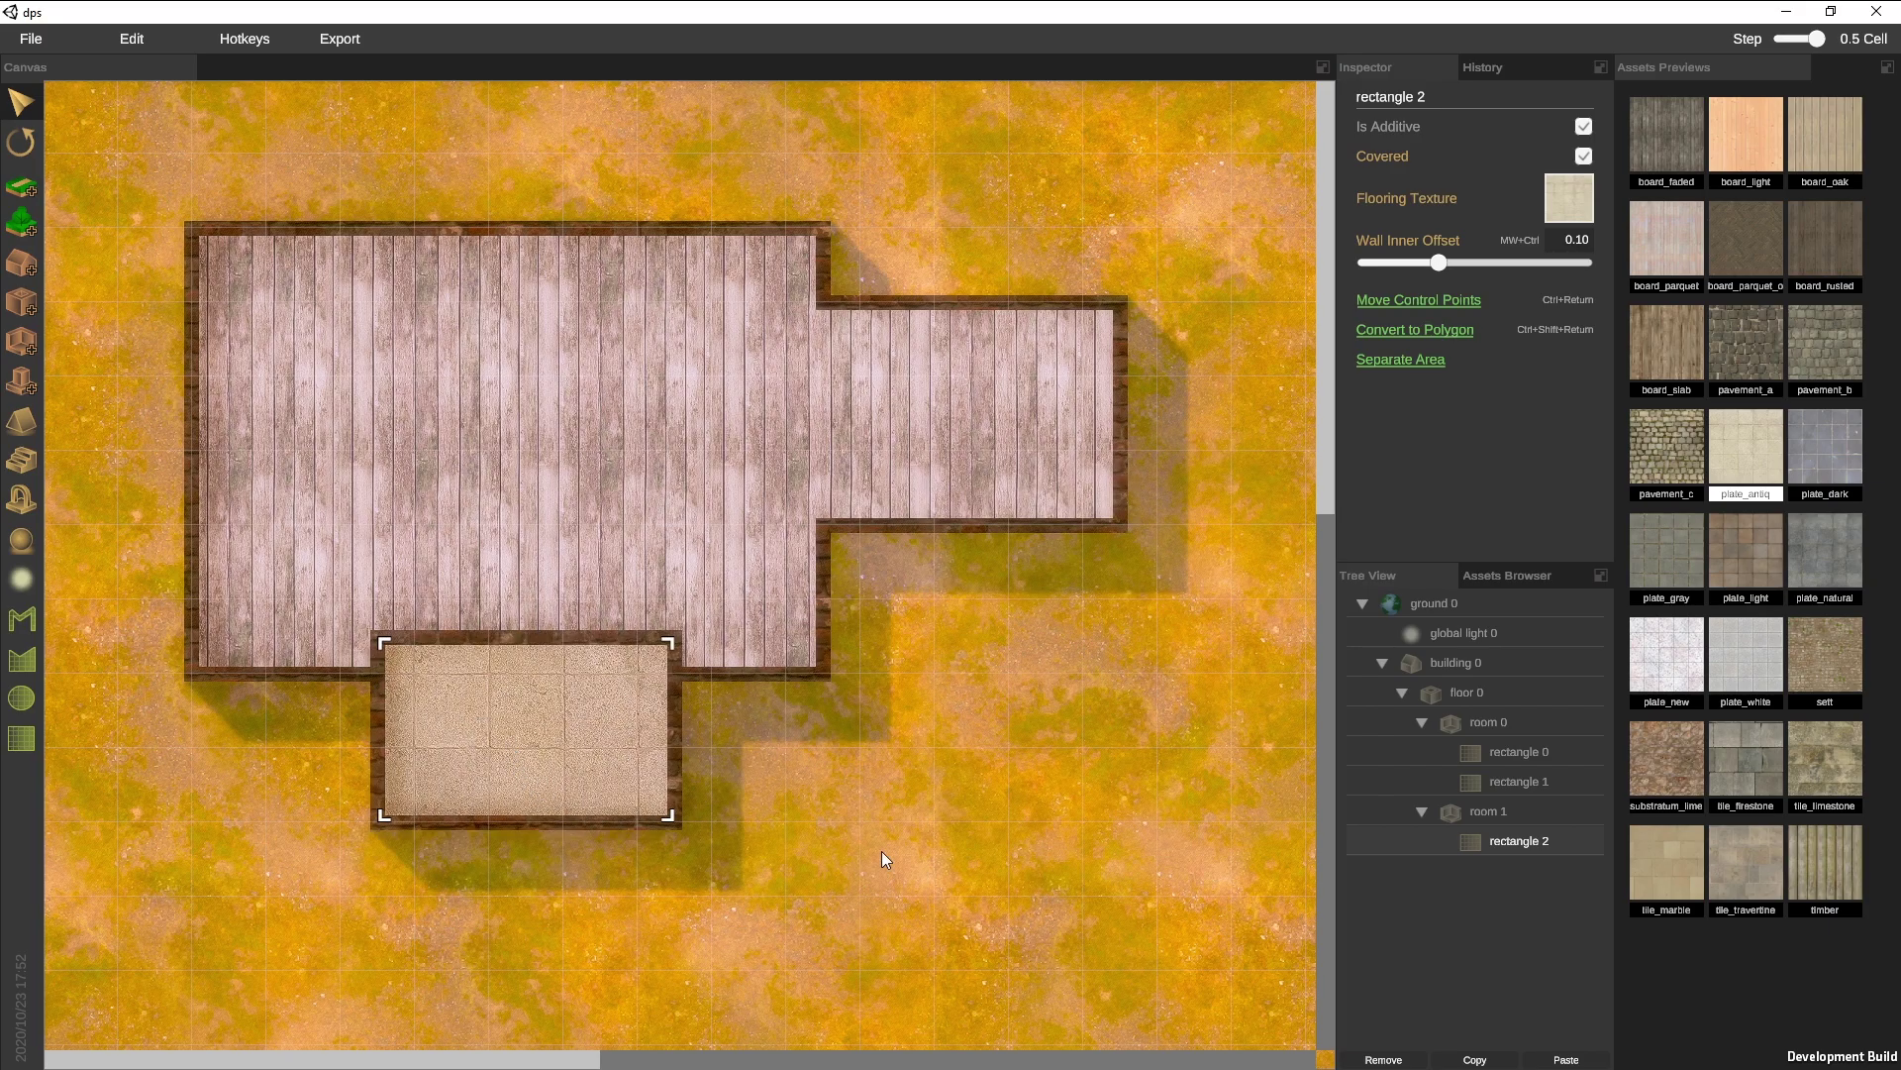
Uncheck Covered for both the annex and the main hall
click(1583, 156)
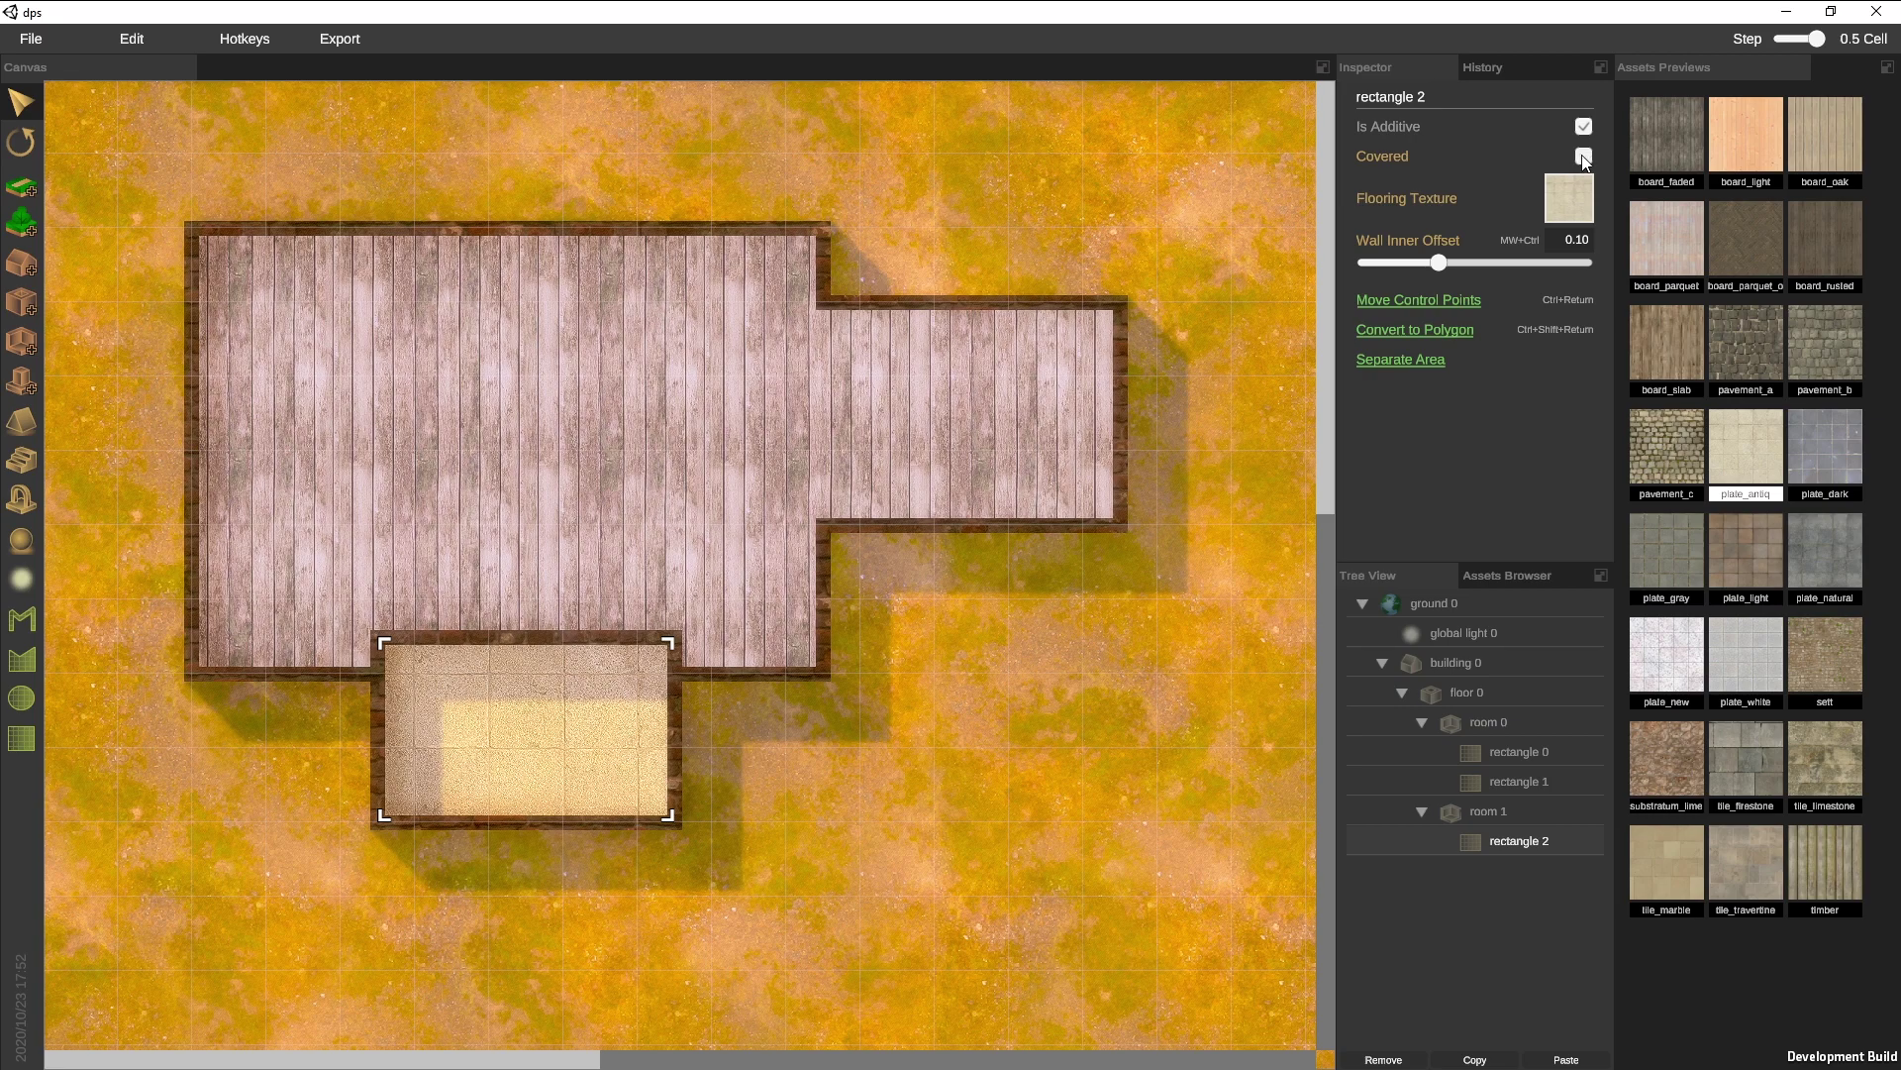
click(1490, 721)
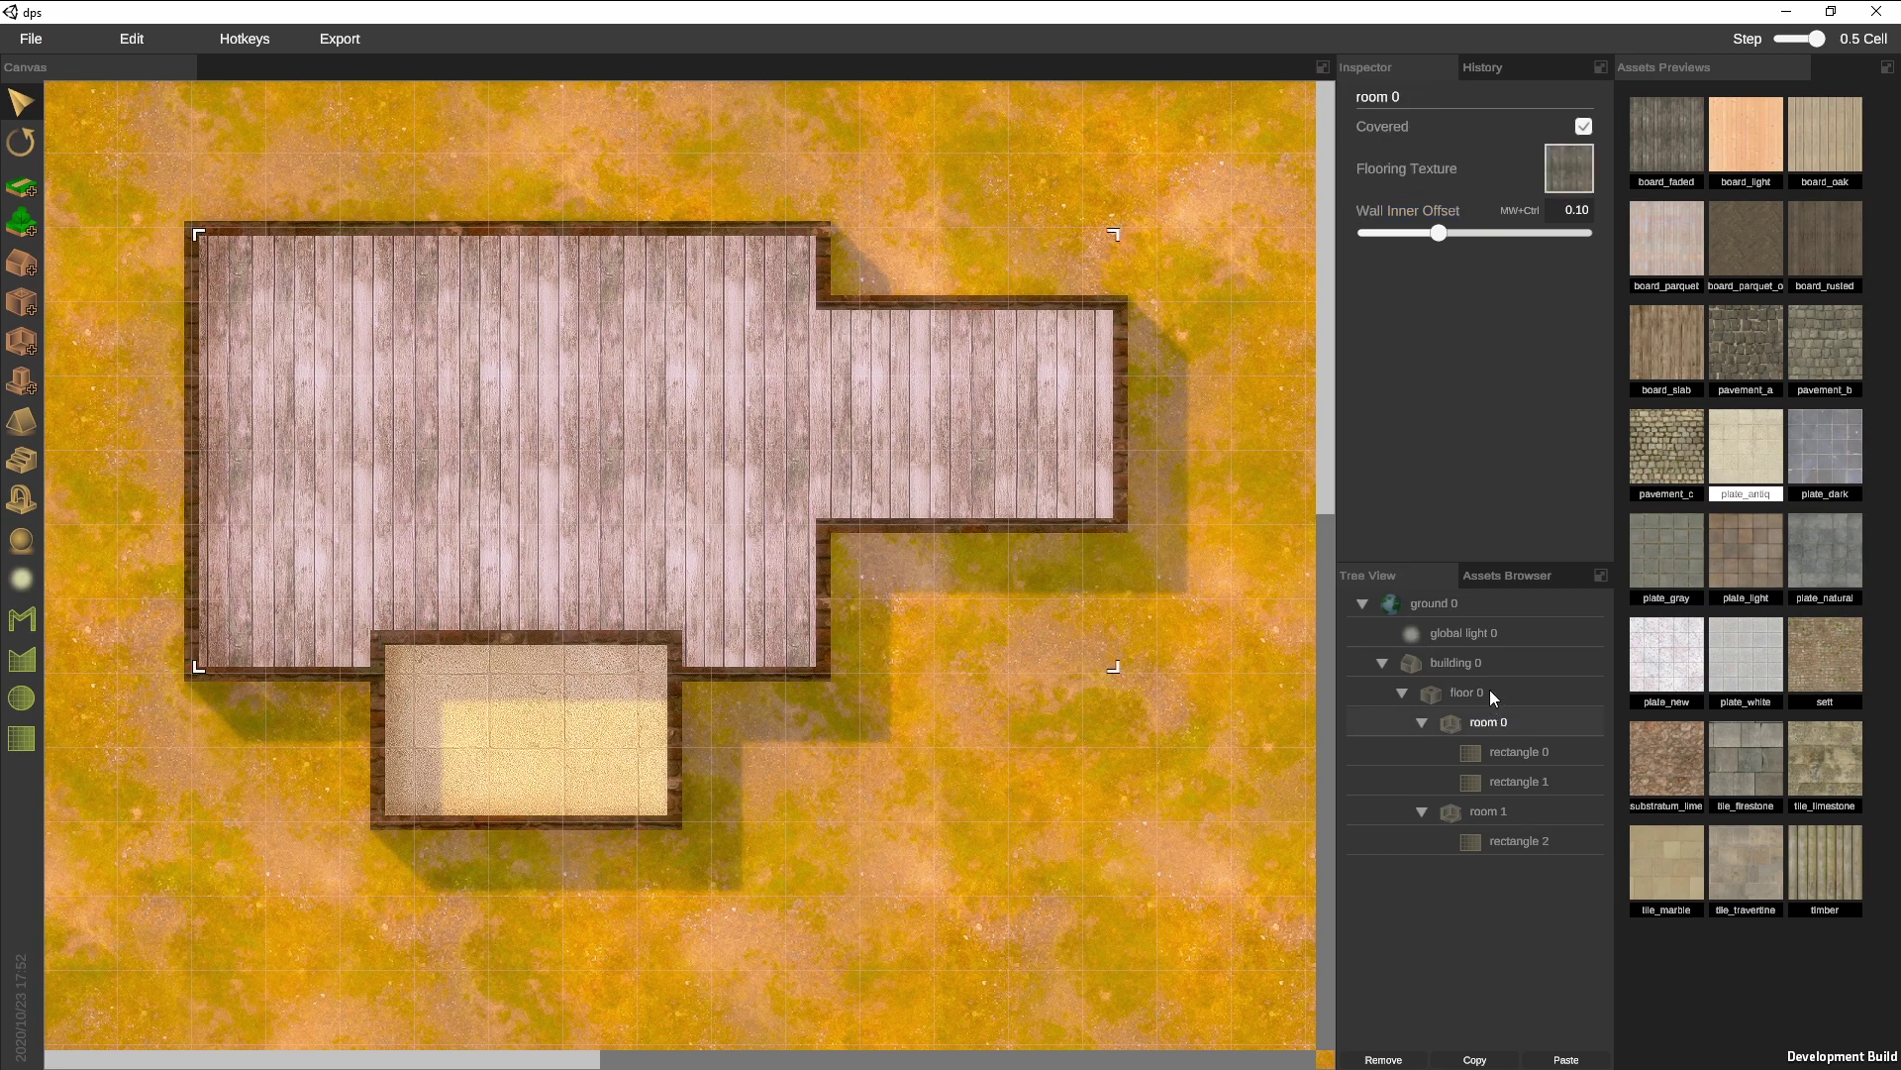
click(1582, 124)
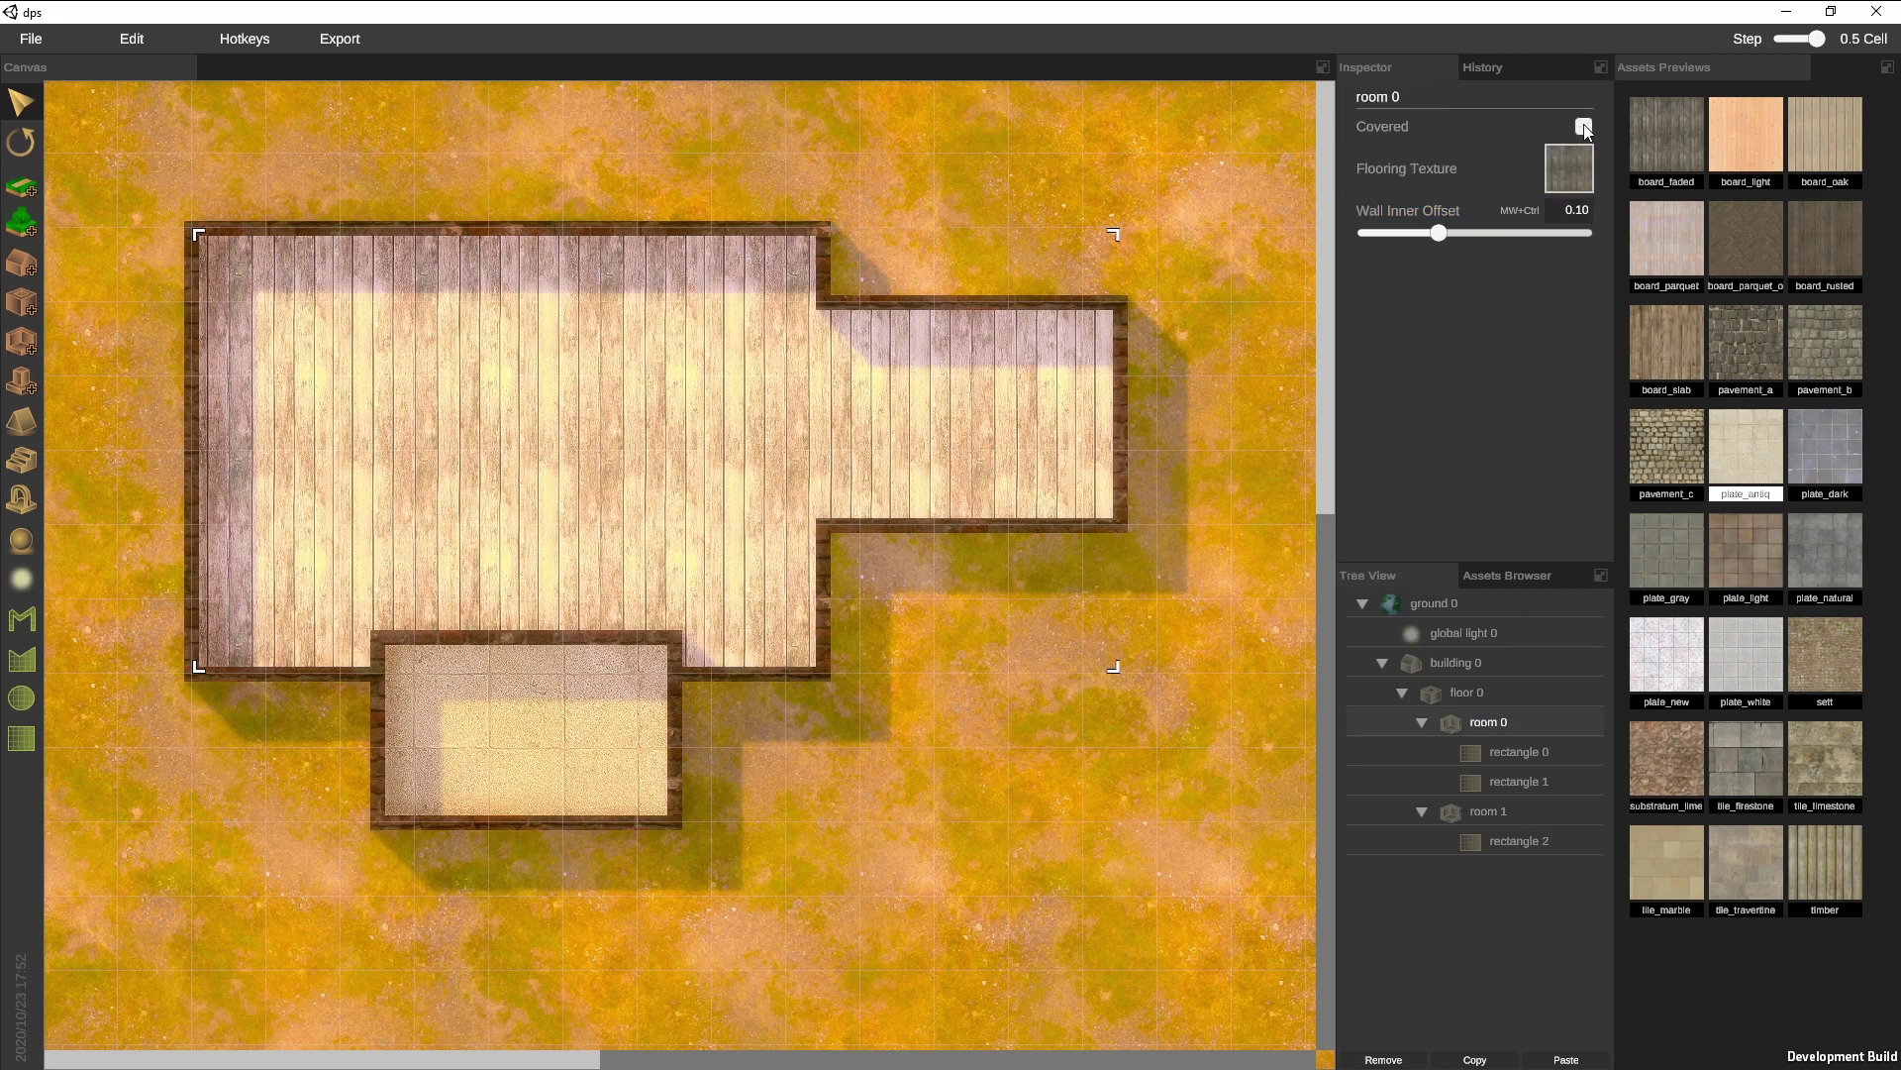
Place passages in the main hall's left and top walls
click(20, 500)
click(198, 429)
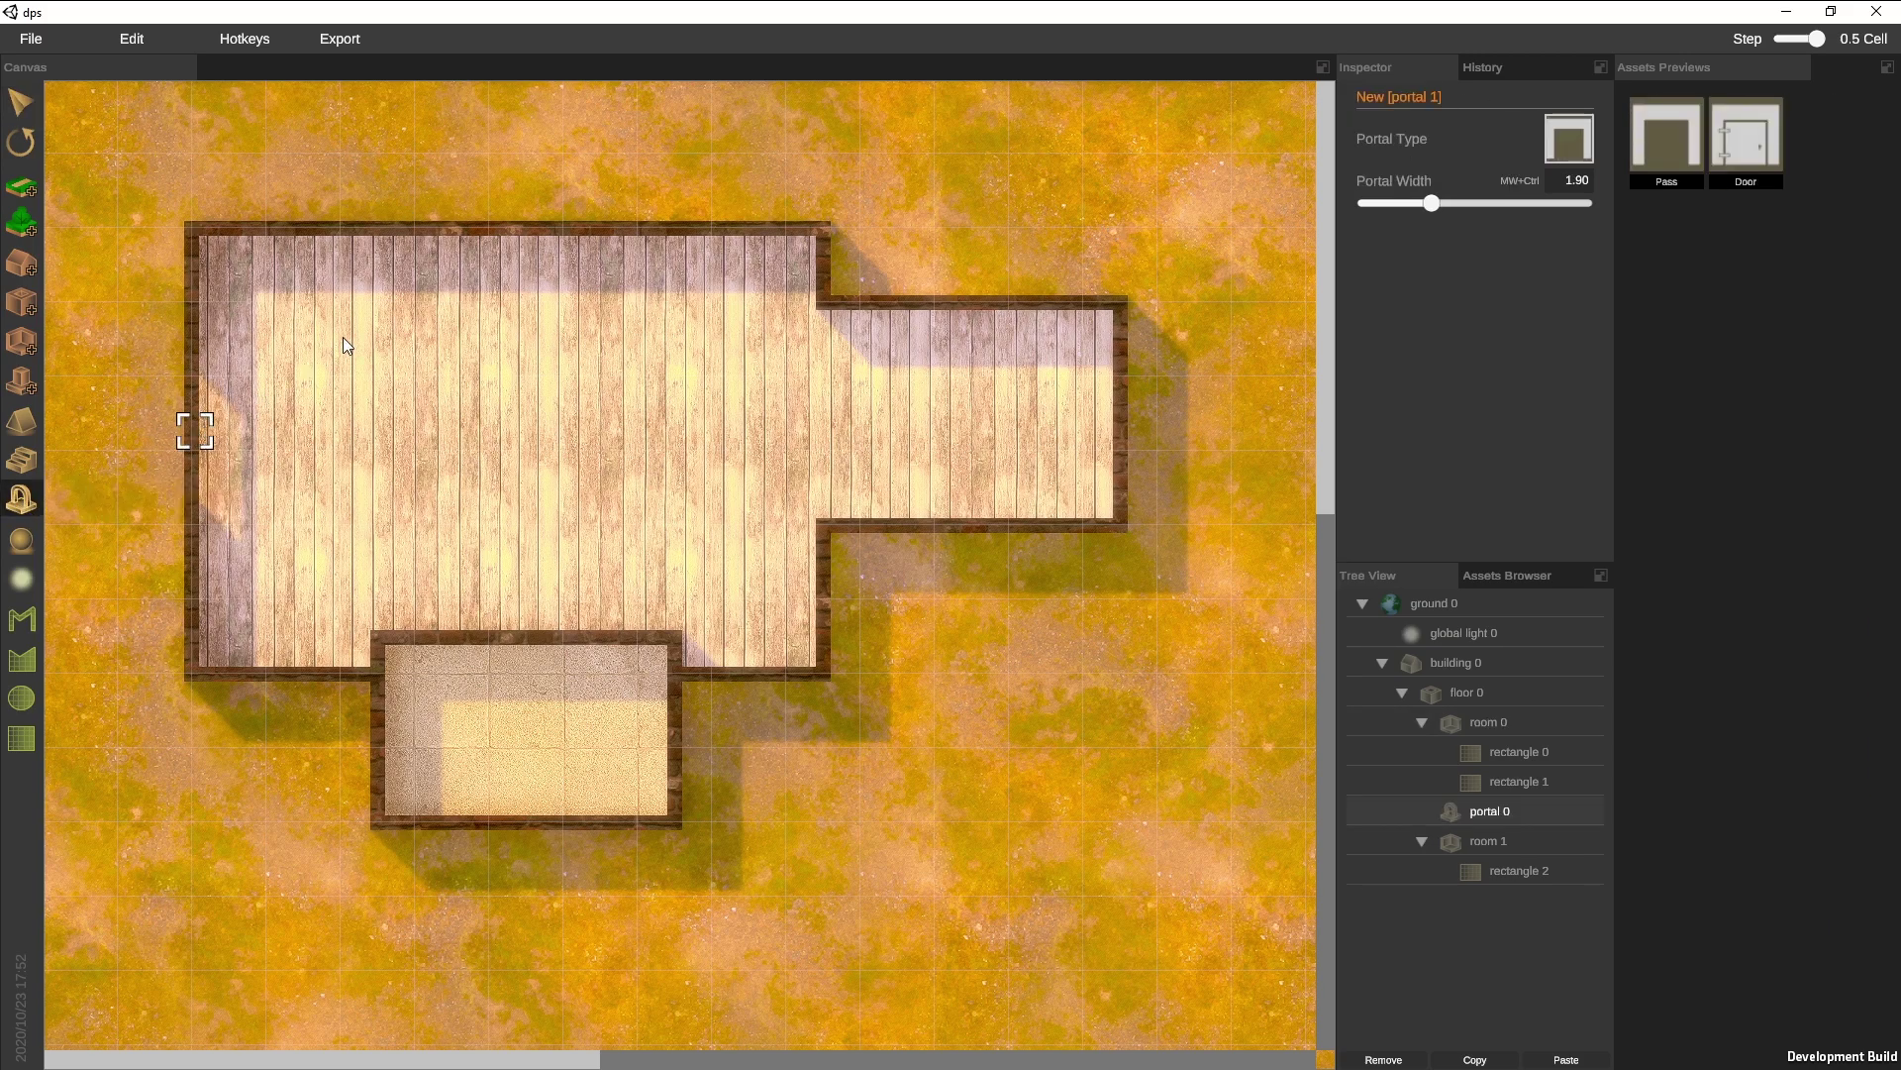
click(530, 236)
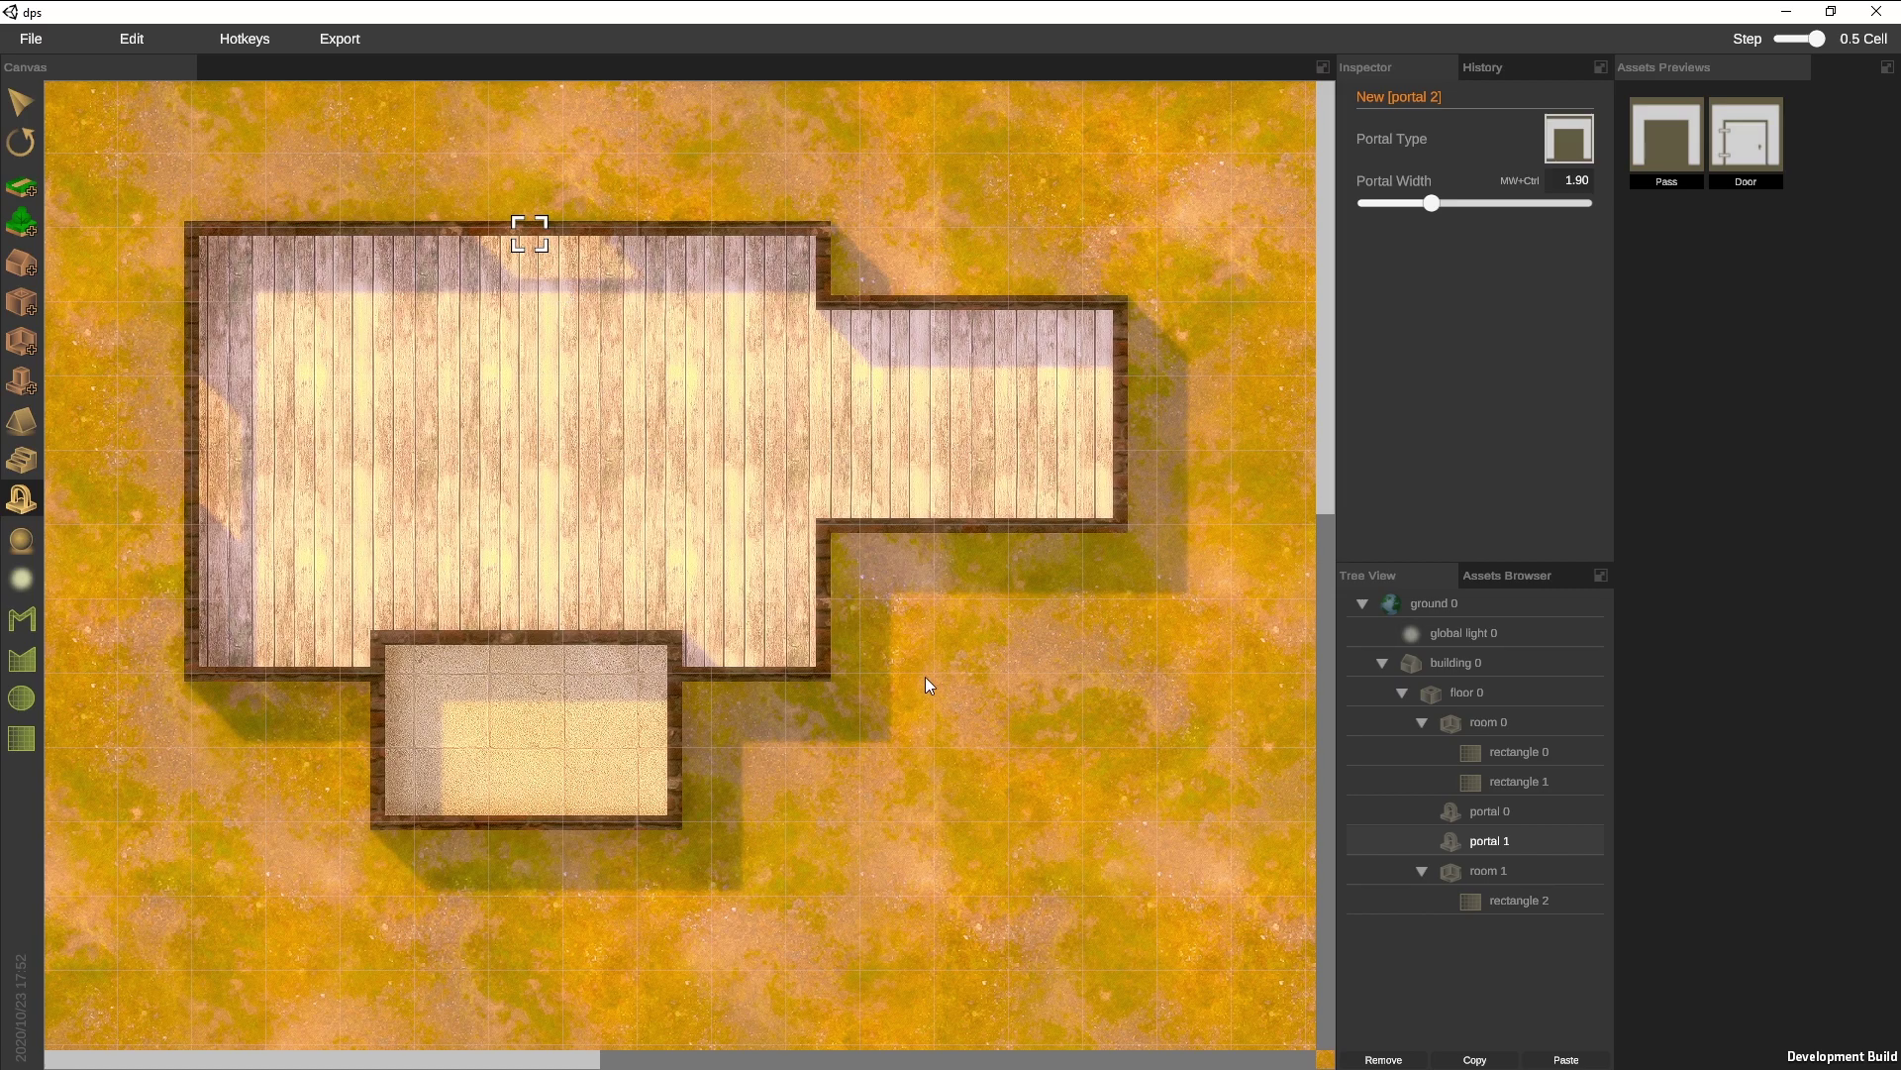
key(Escape)
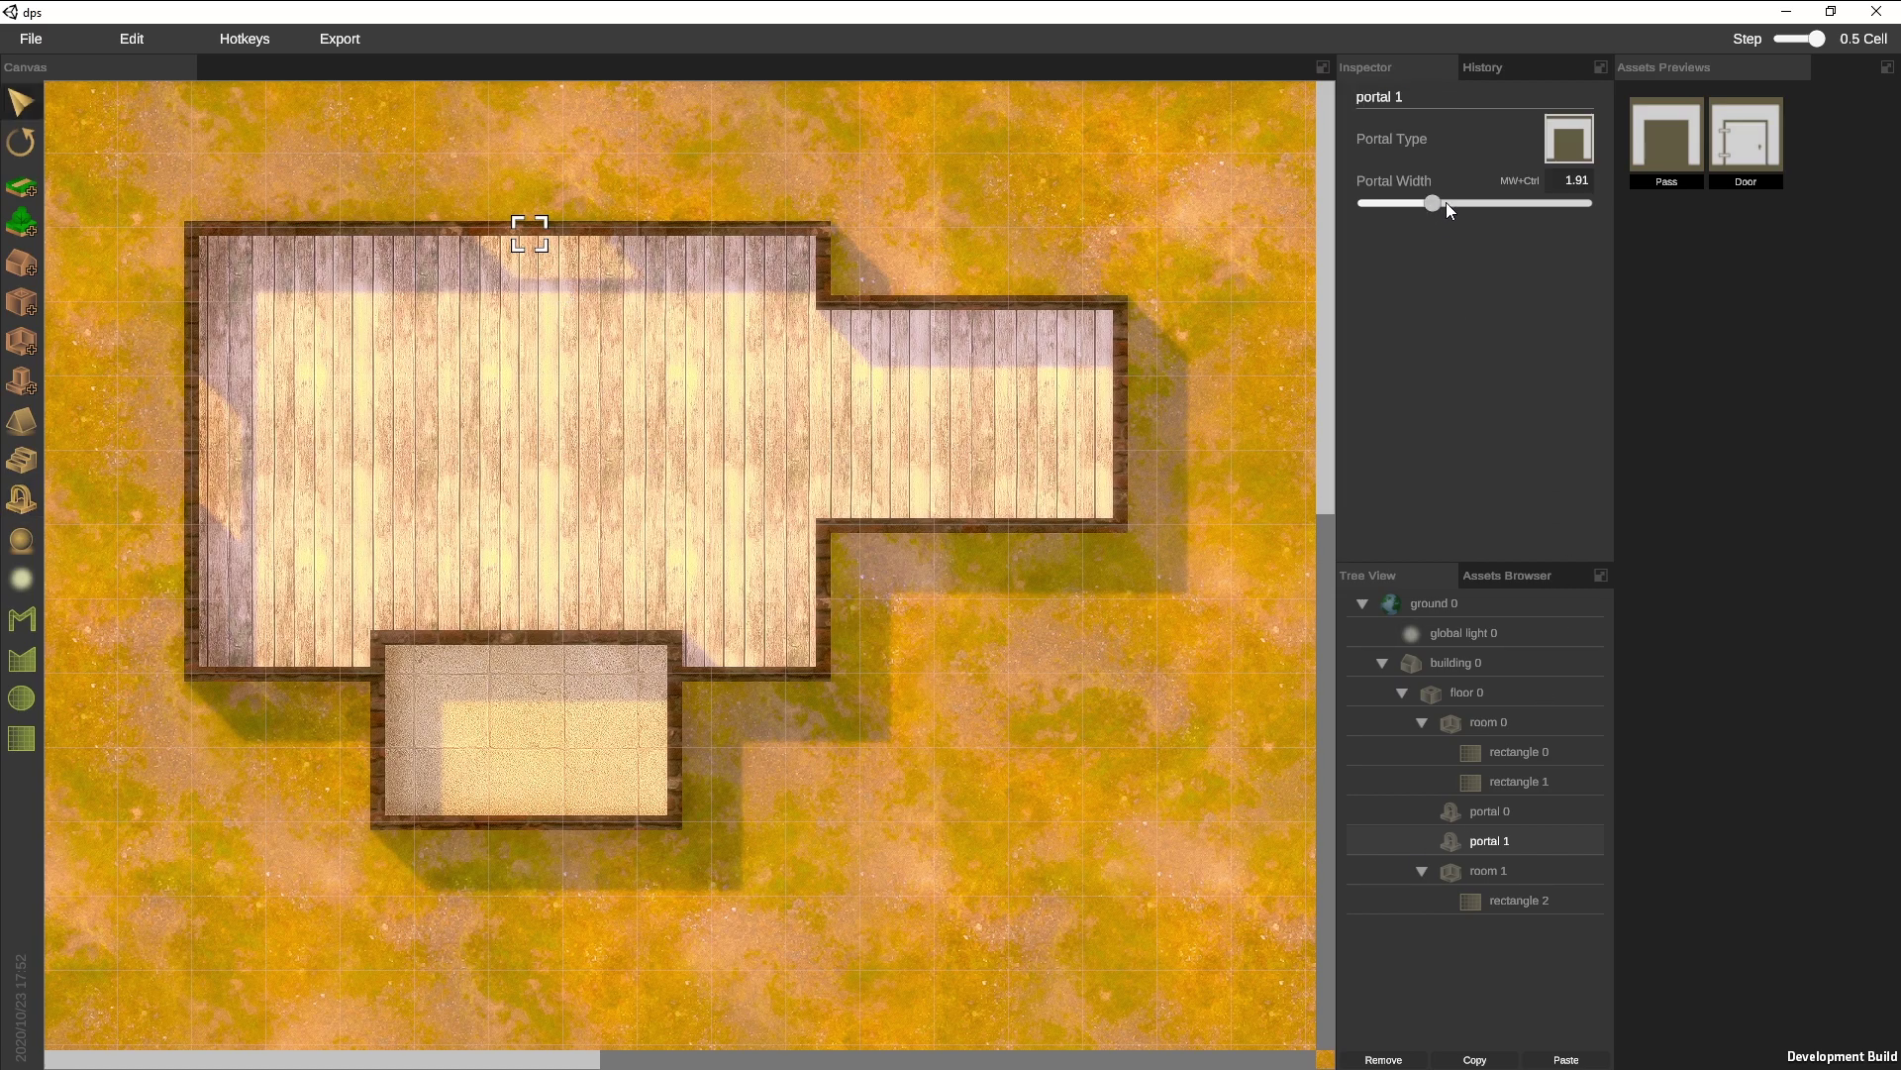
Set the top passage width to 1.83, keeping it type Pass rather than a door
mouse_move(1445, 202)
mouse_down()
mouse_move(1583, 208)
mouse_move(1426, 202)
mouse_up()
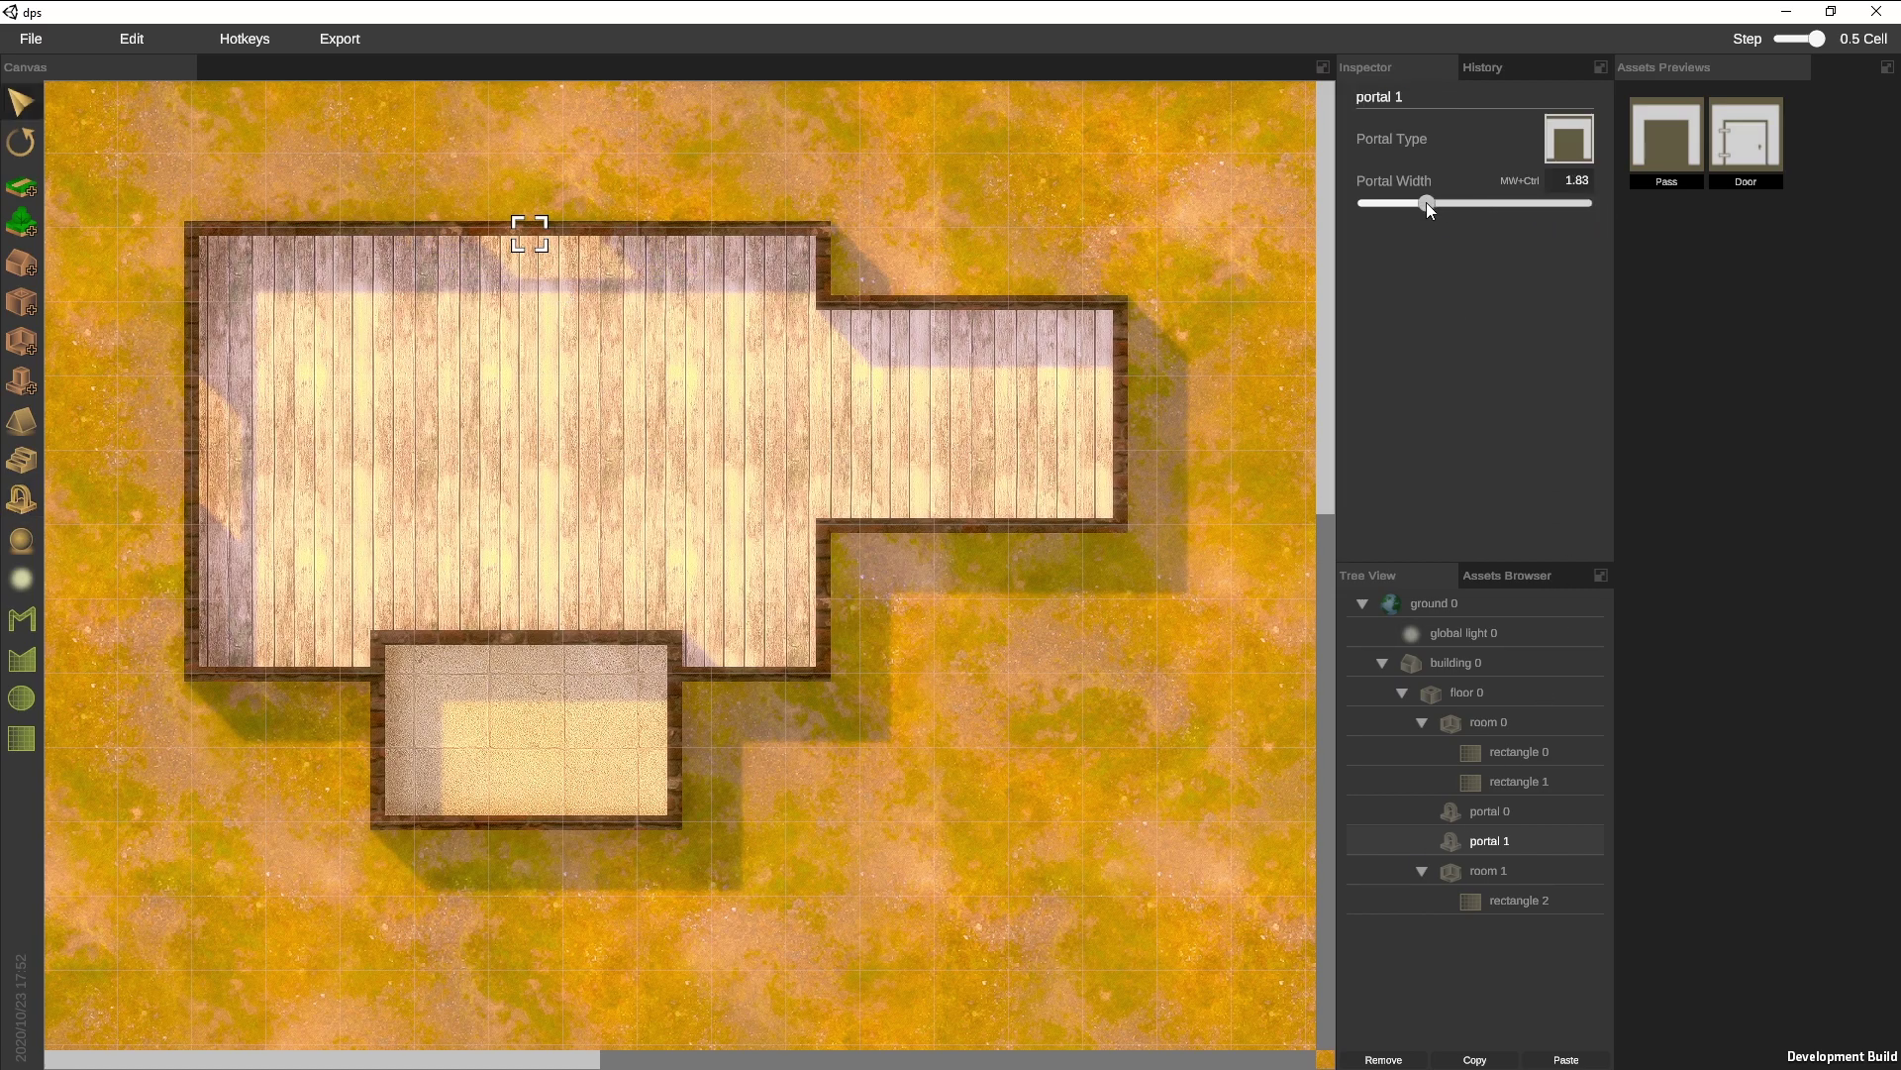
click(1743, 152)
click(1651, 144)
click(23, 424)
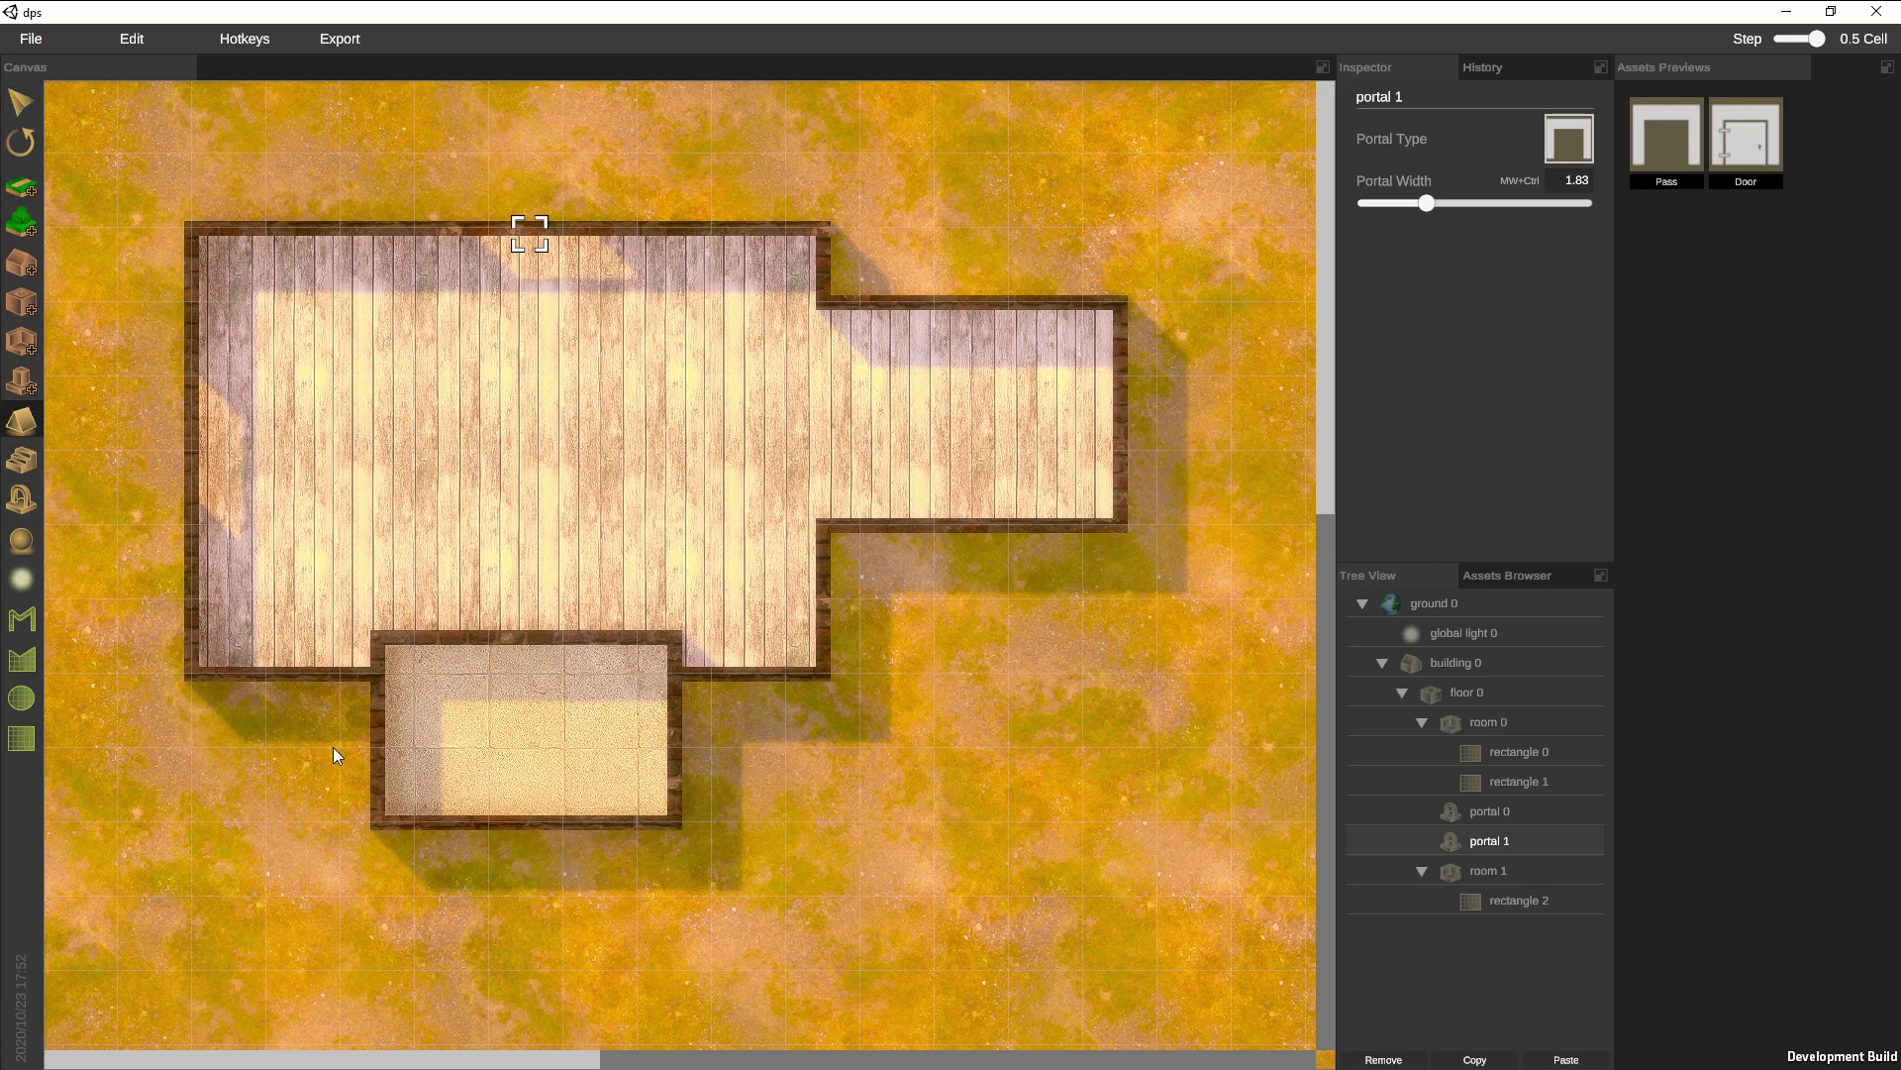
Draw east-west and north-south roofs over the annex, plus stairs below the right wing
drag(333, 747, 721, 748)
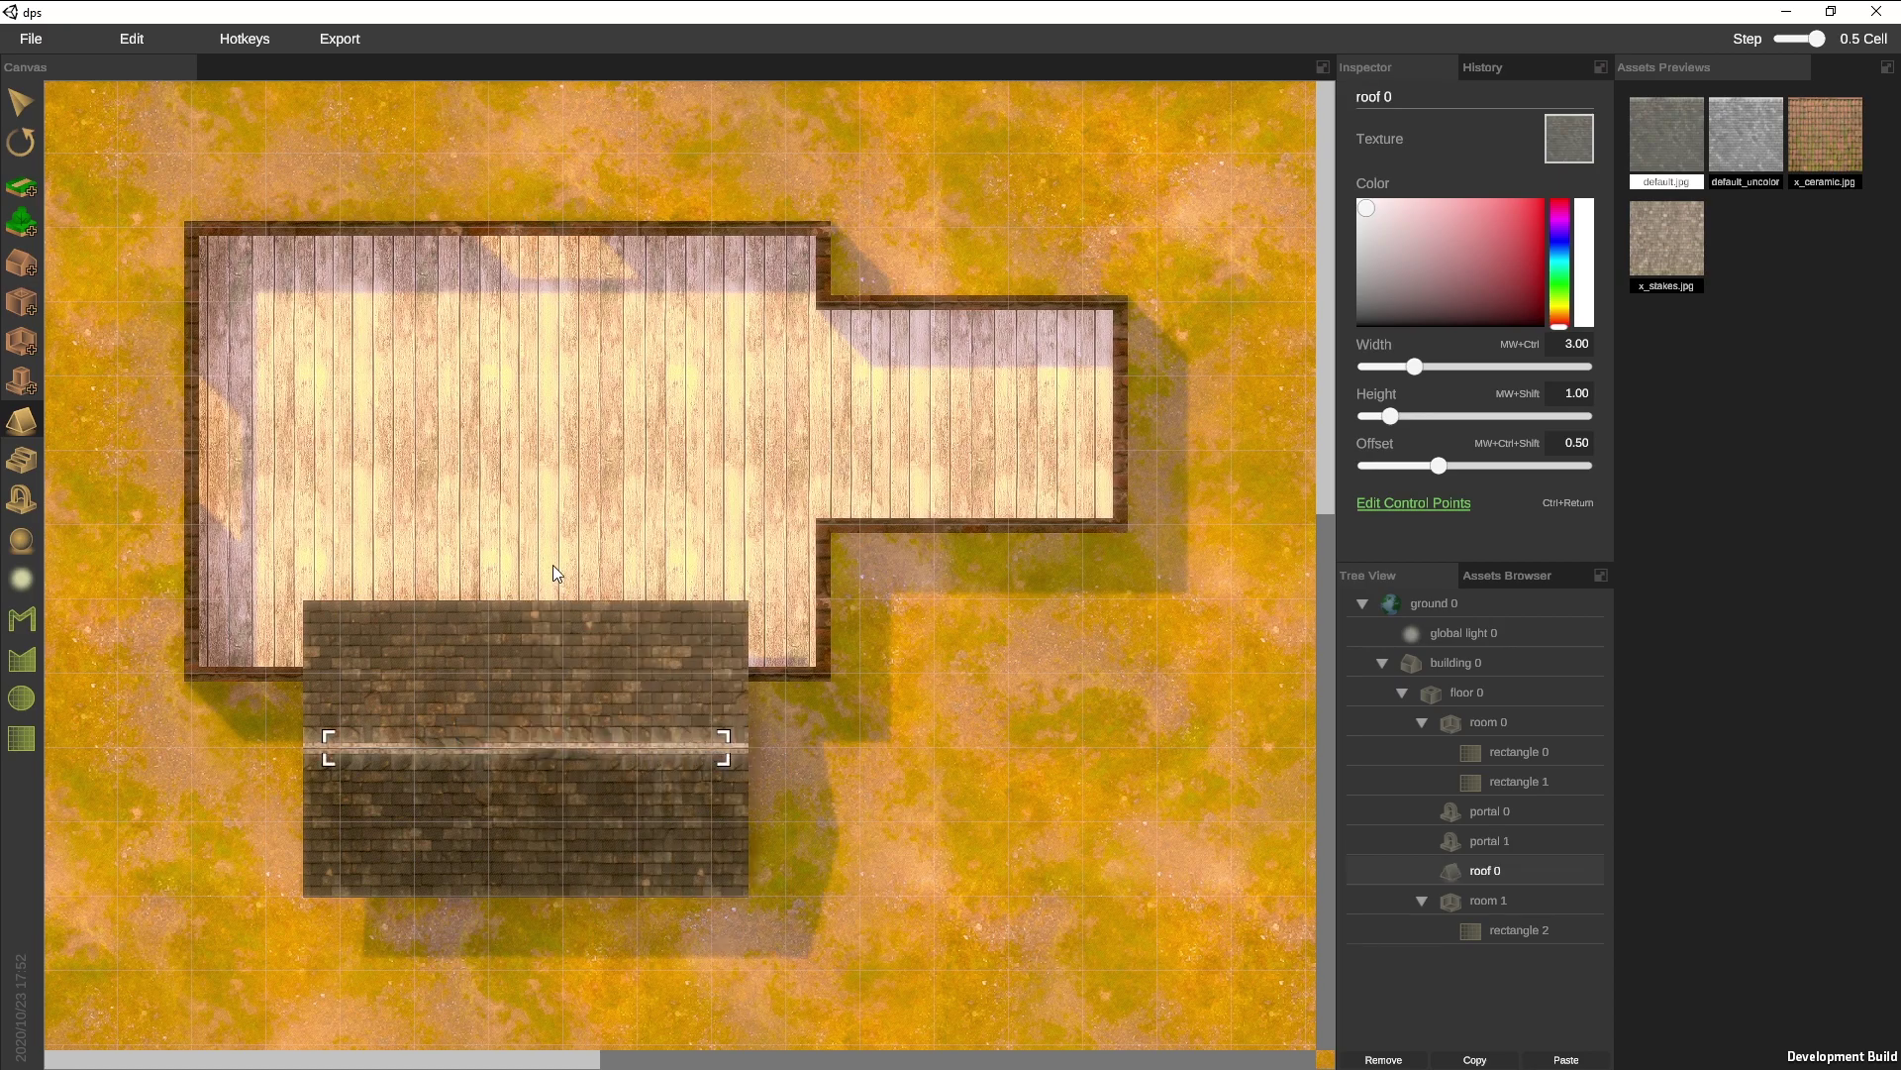
drag(555, 573, 566, 943)
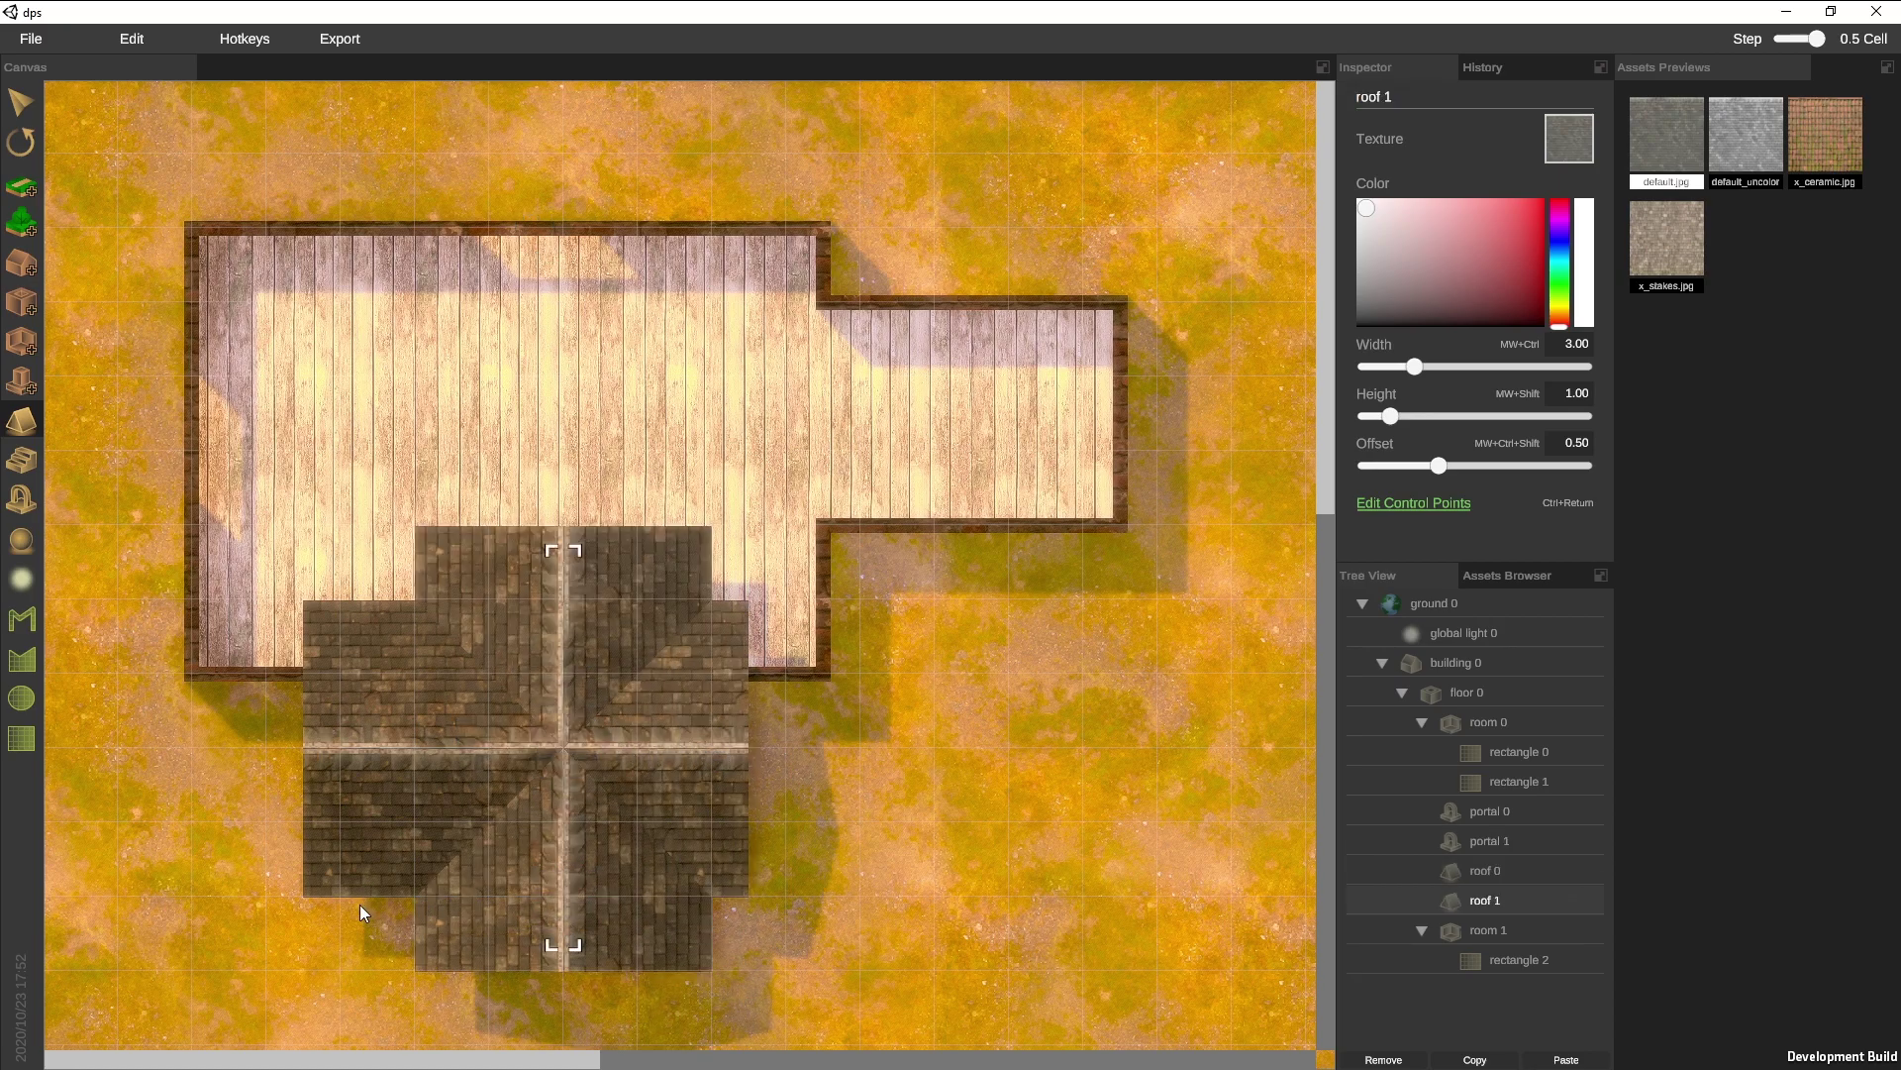
click(19, 461)
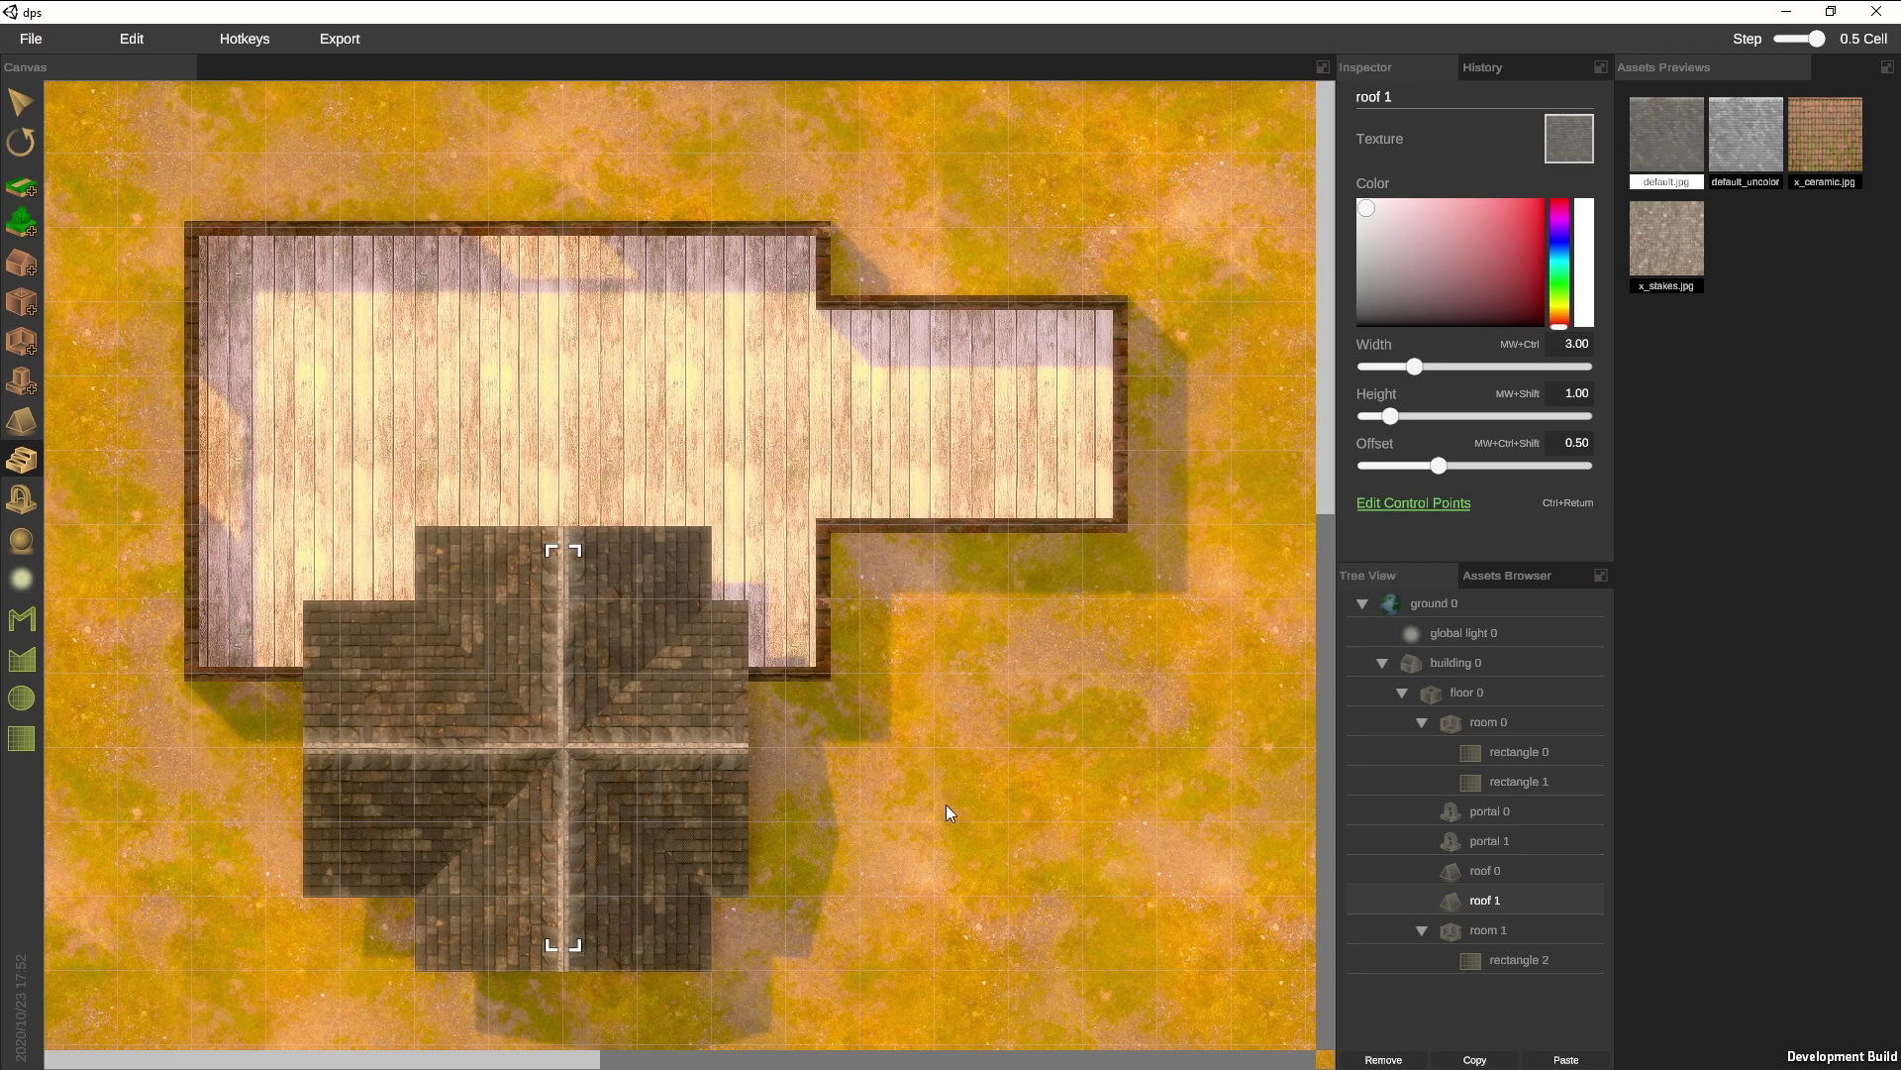
drag(1012, 817, 1025, 539)
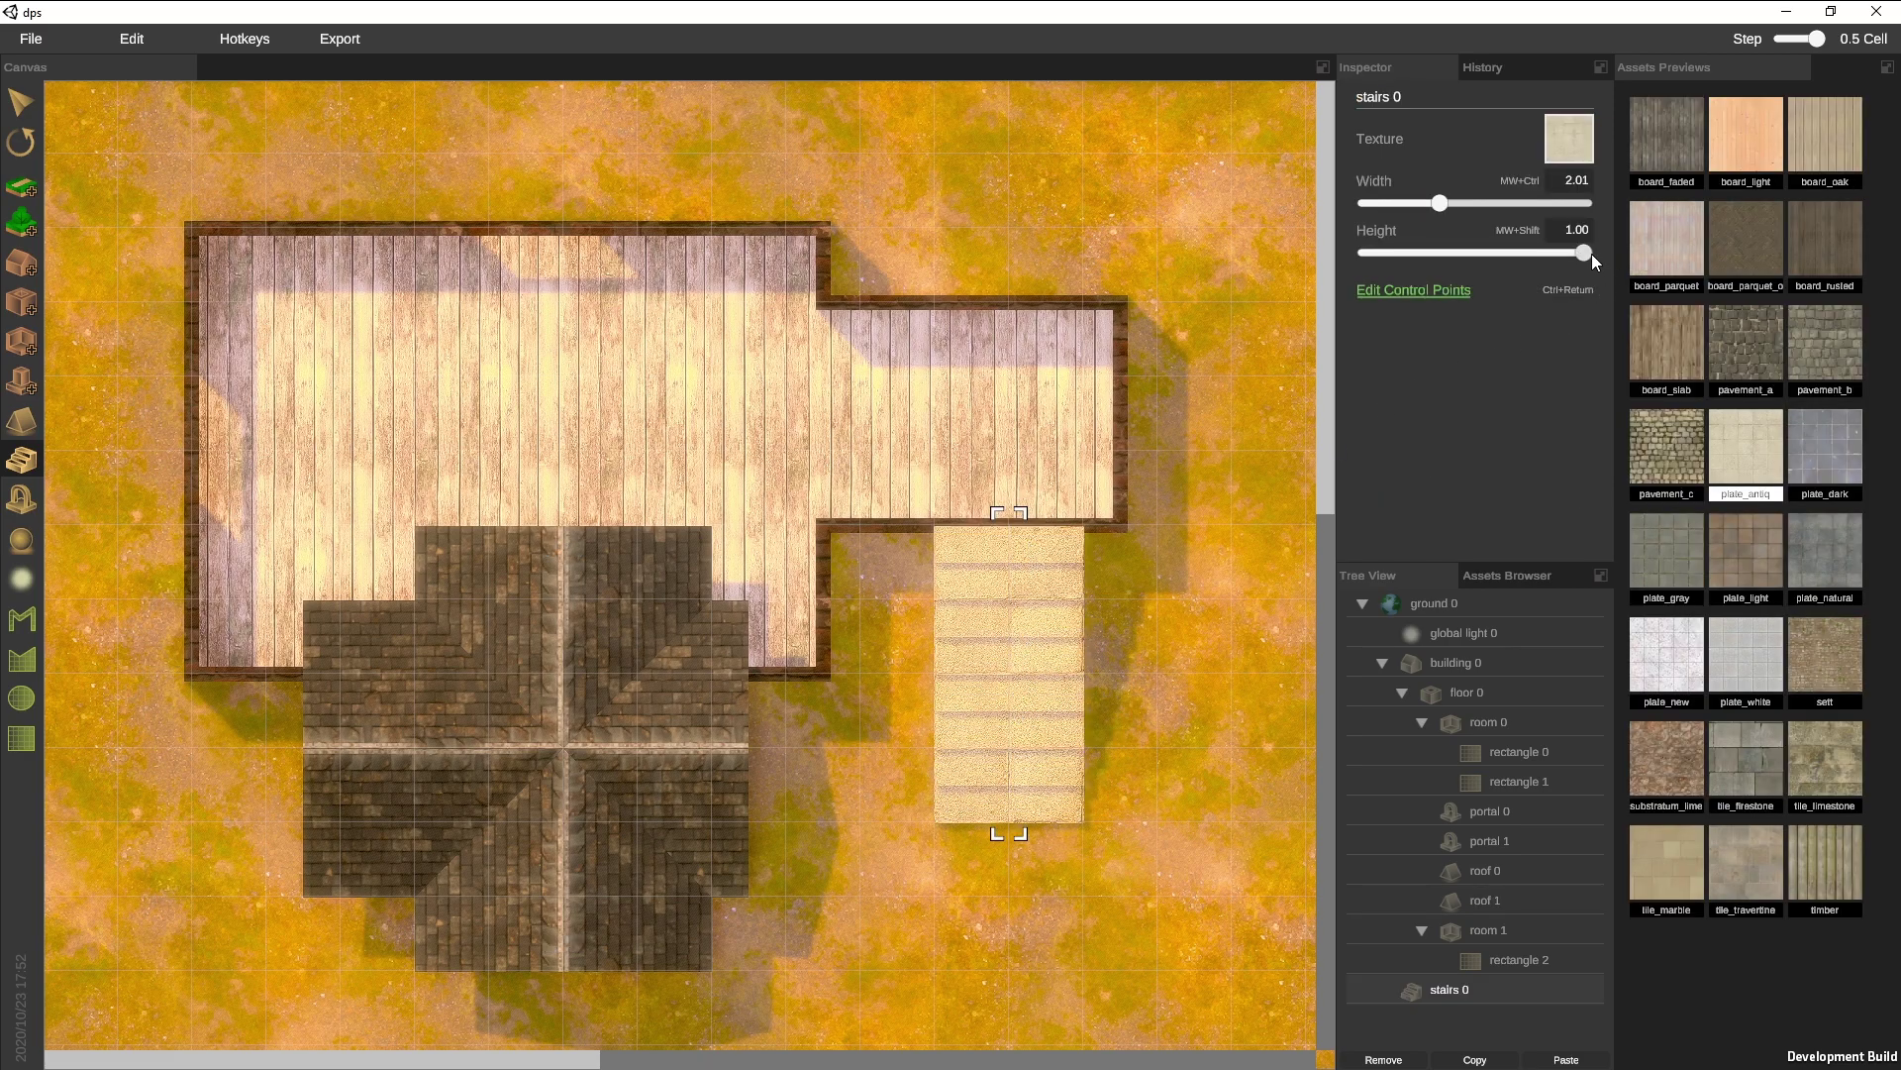
drag(1590, 253, 1624, 271)
Add floor 1 to building 0 with a room drawn over the right-hand wing
key(Escape)
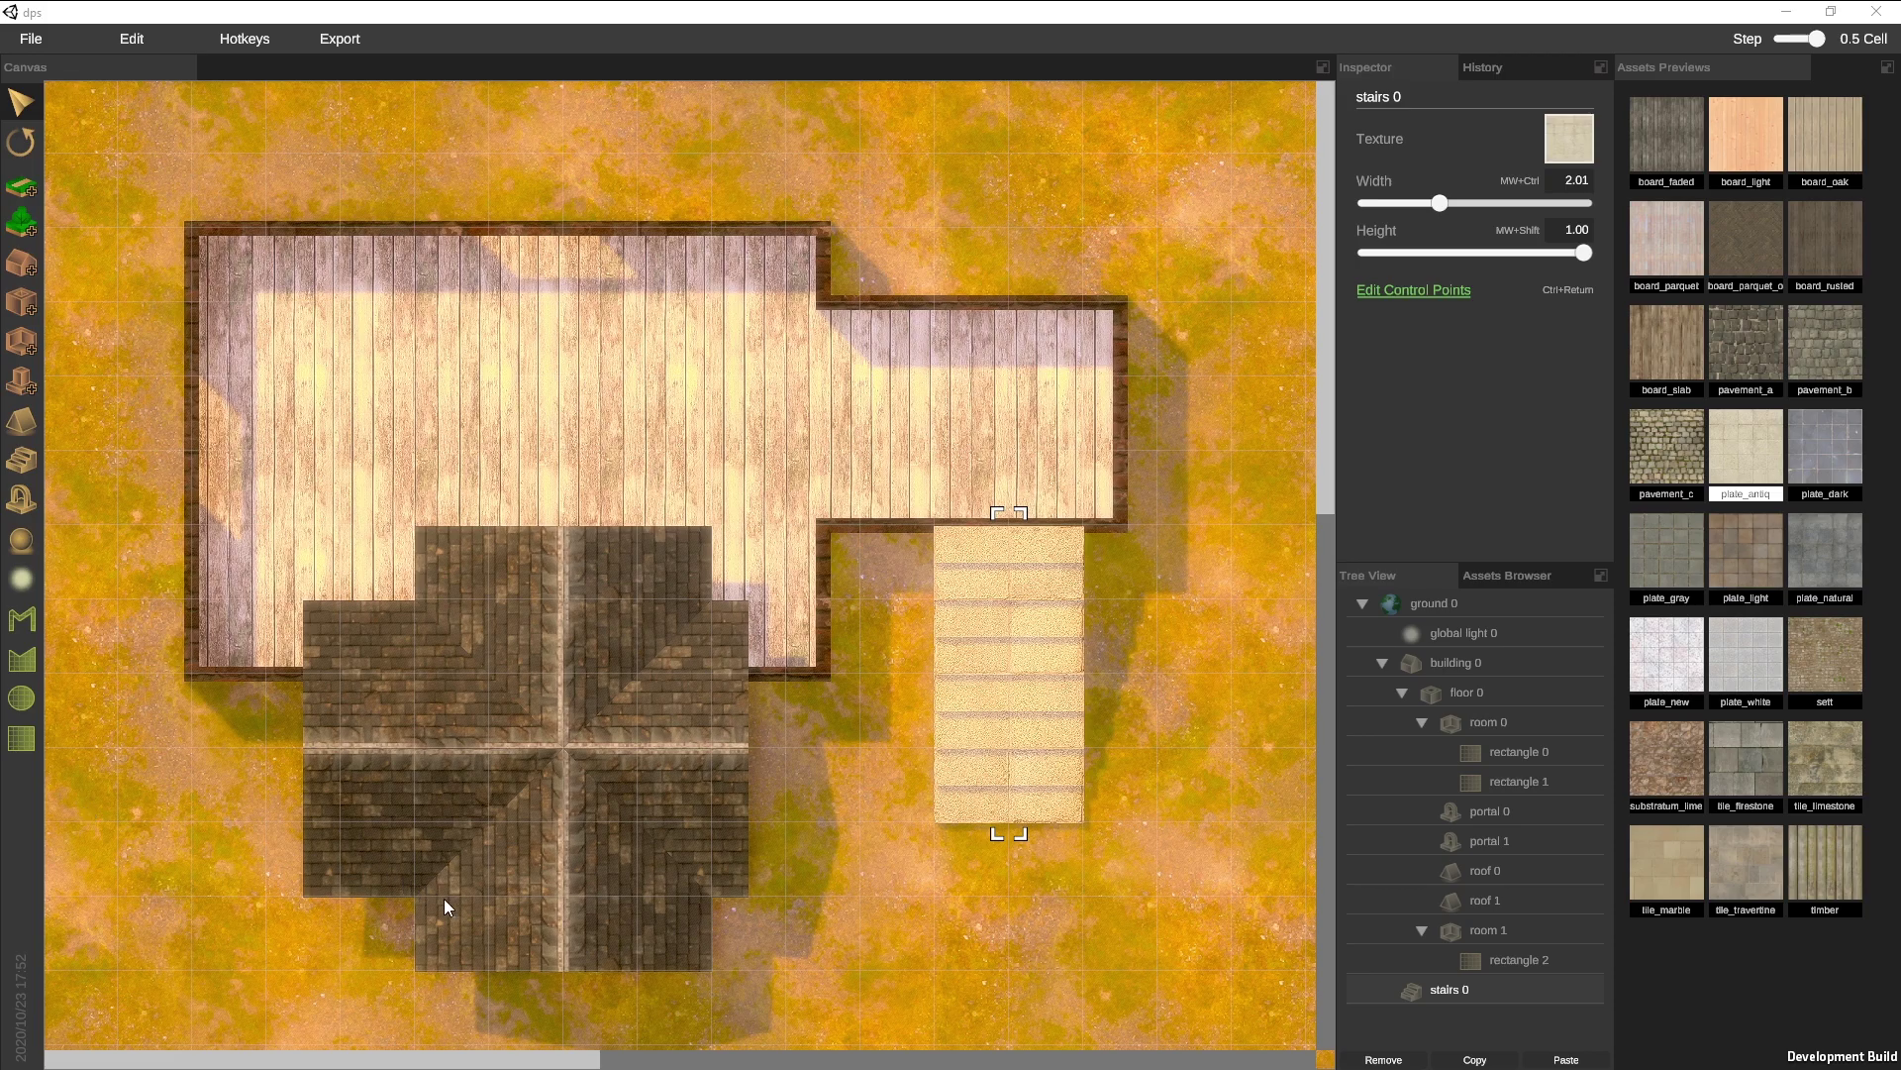
click(1480, 699)
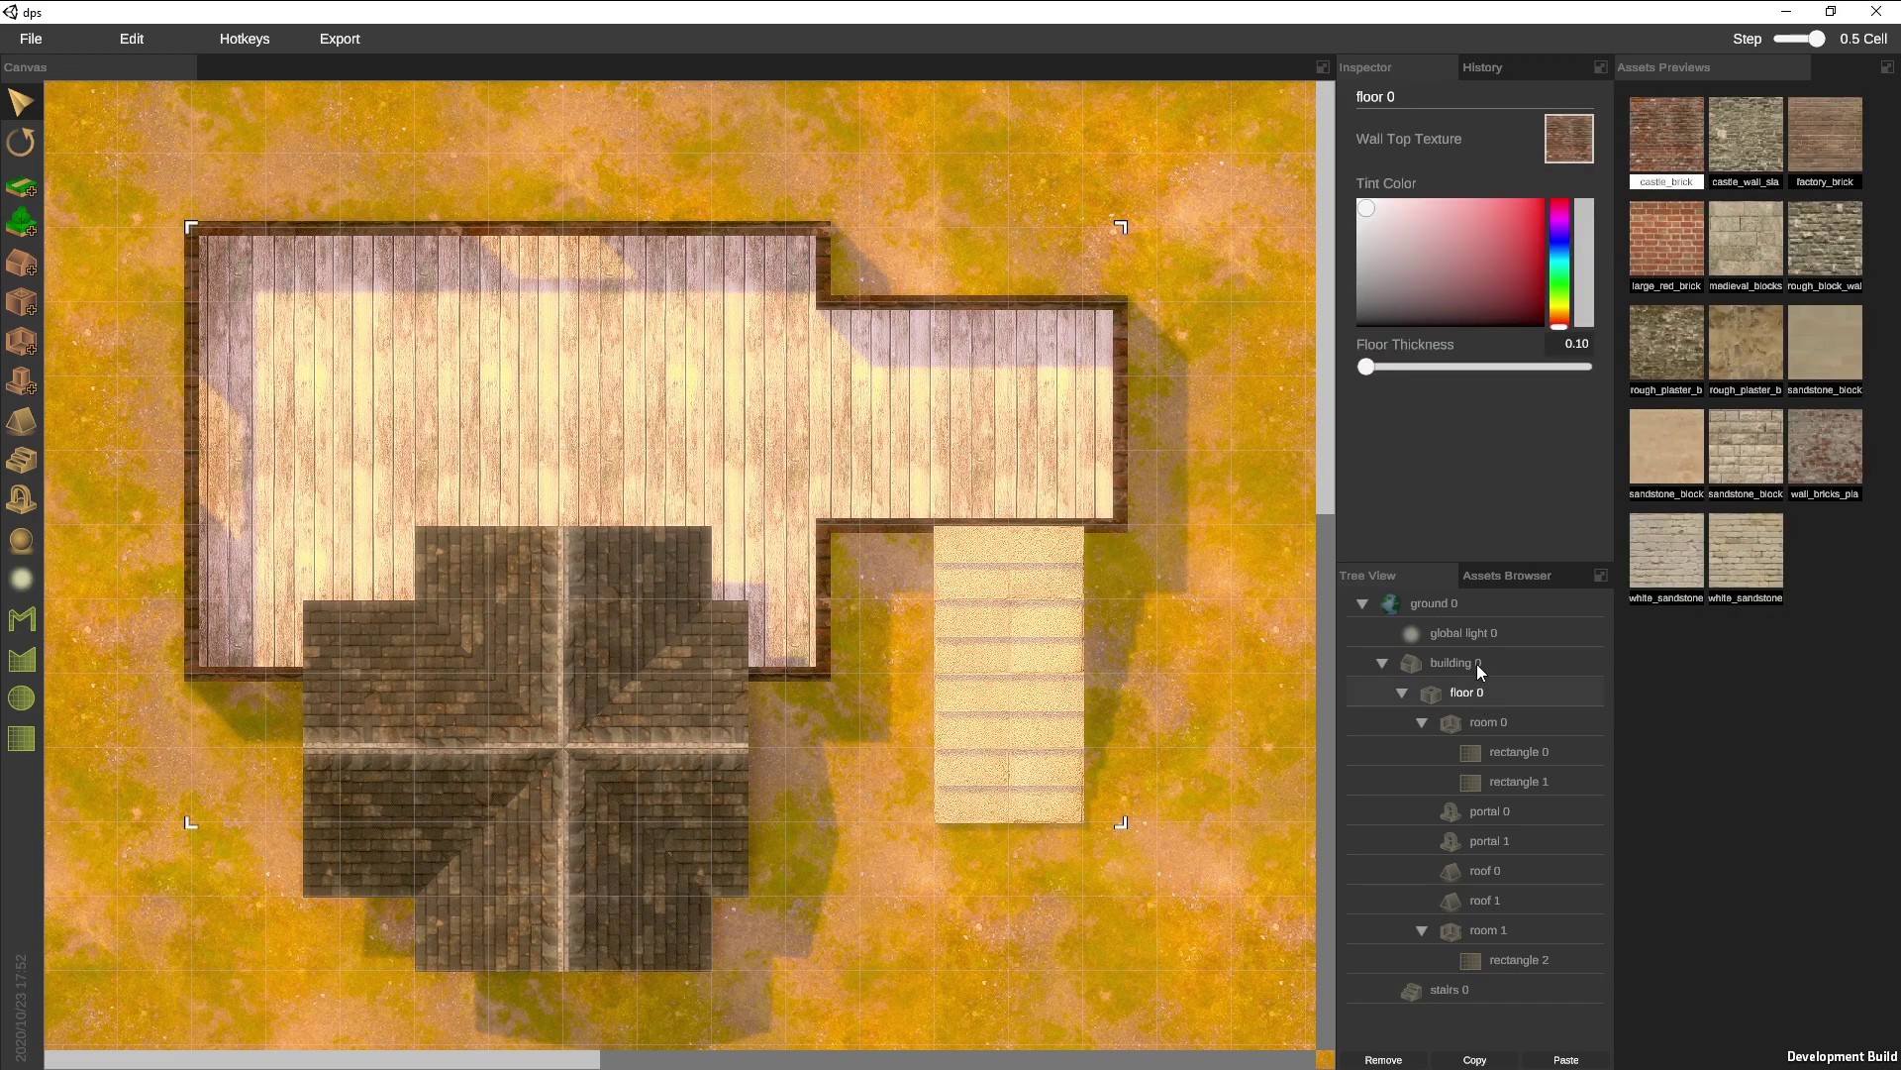
click(1476, 664)
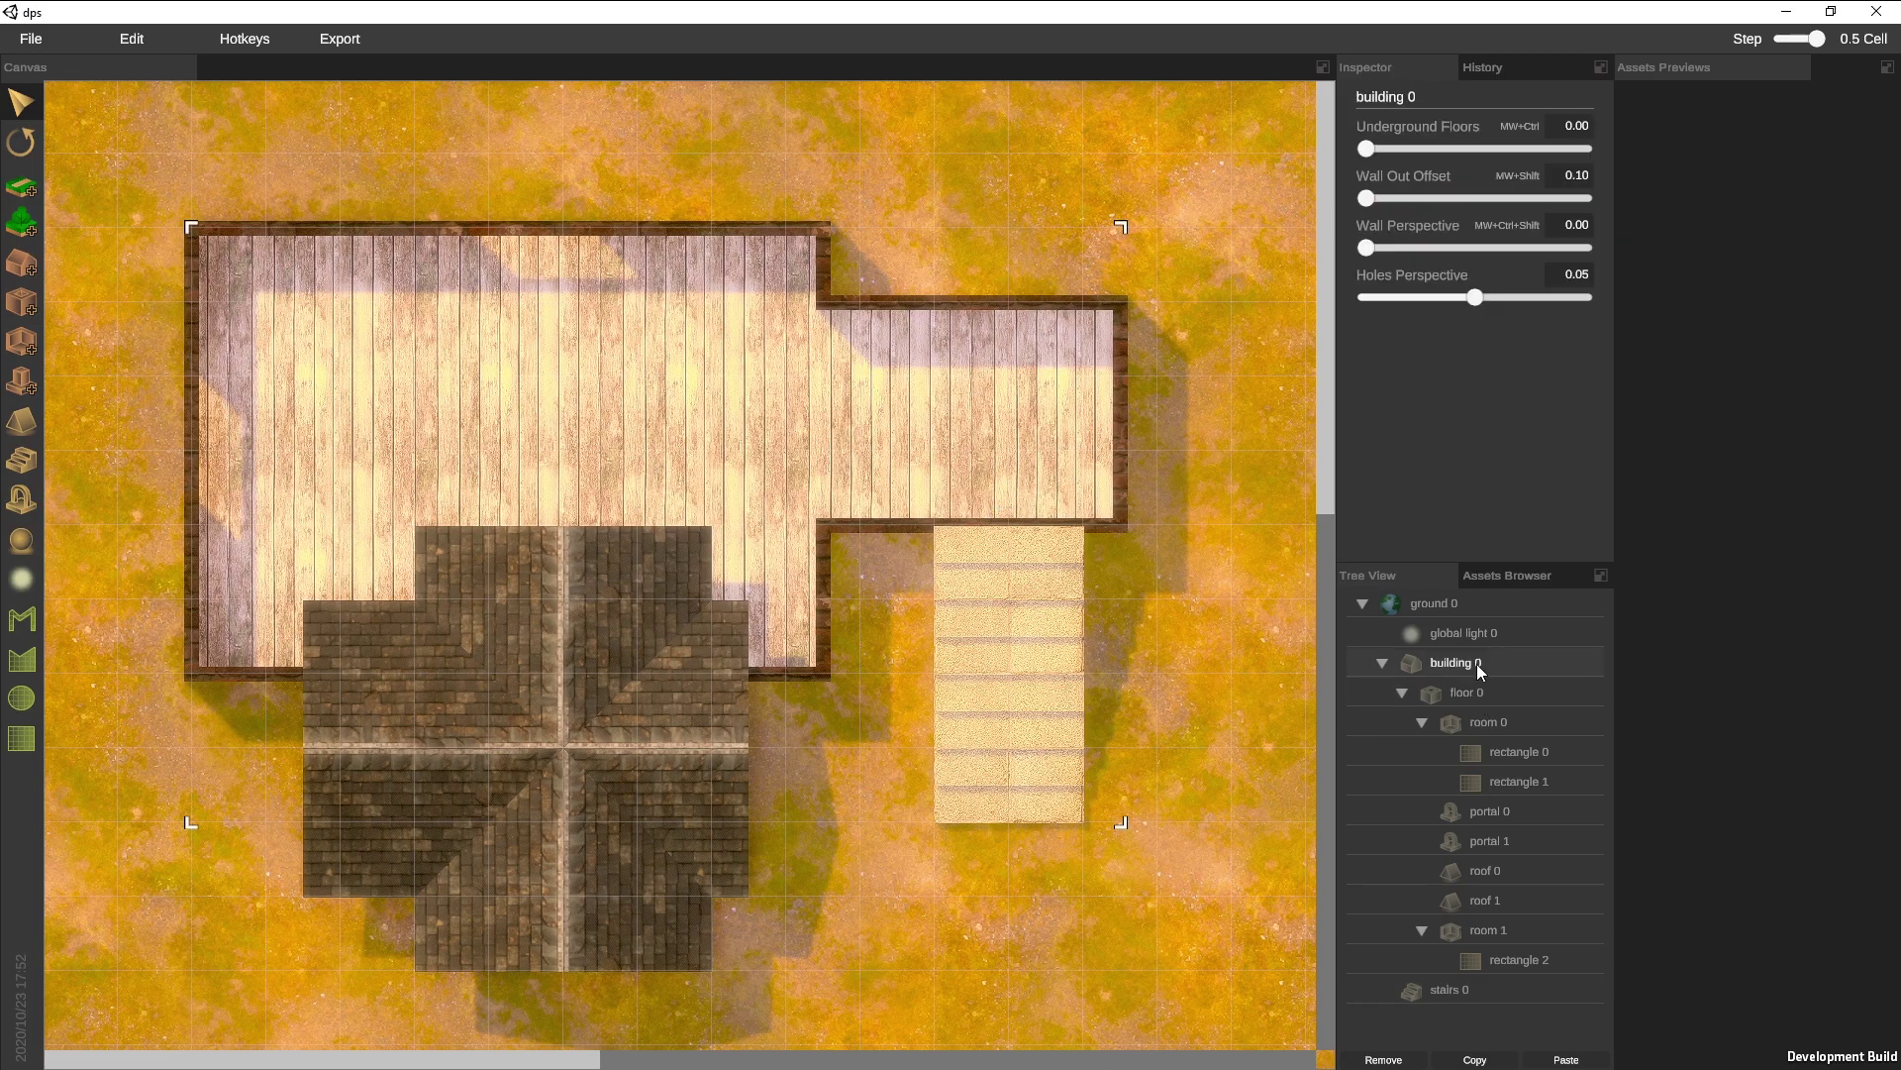
click(27, 309)
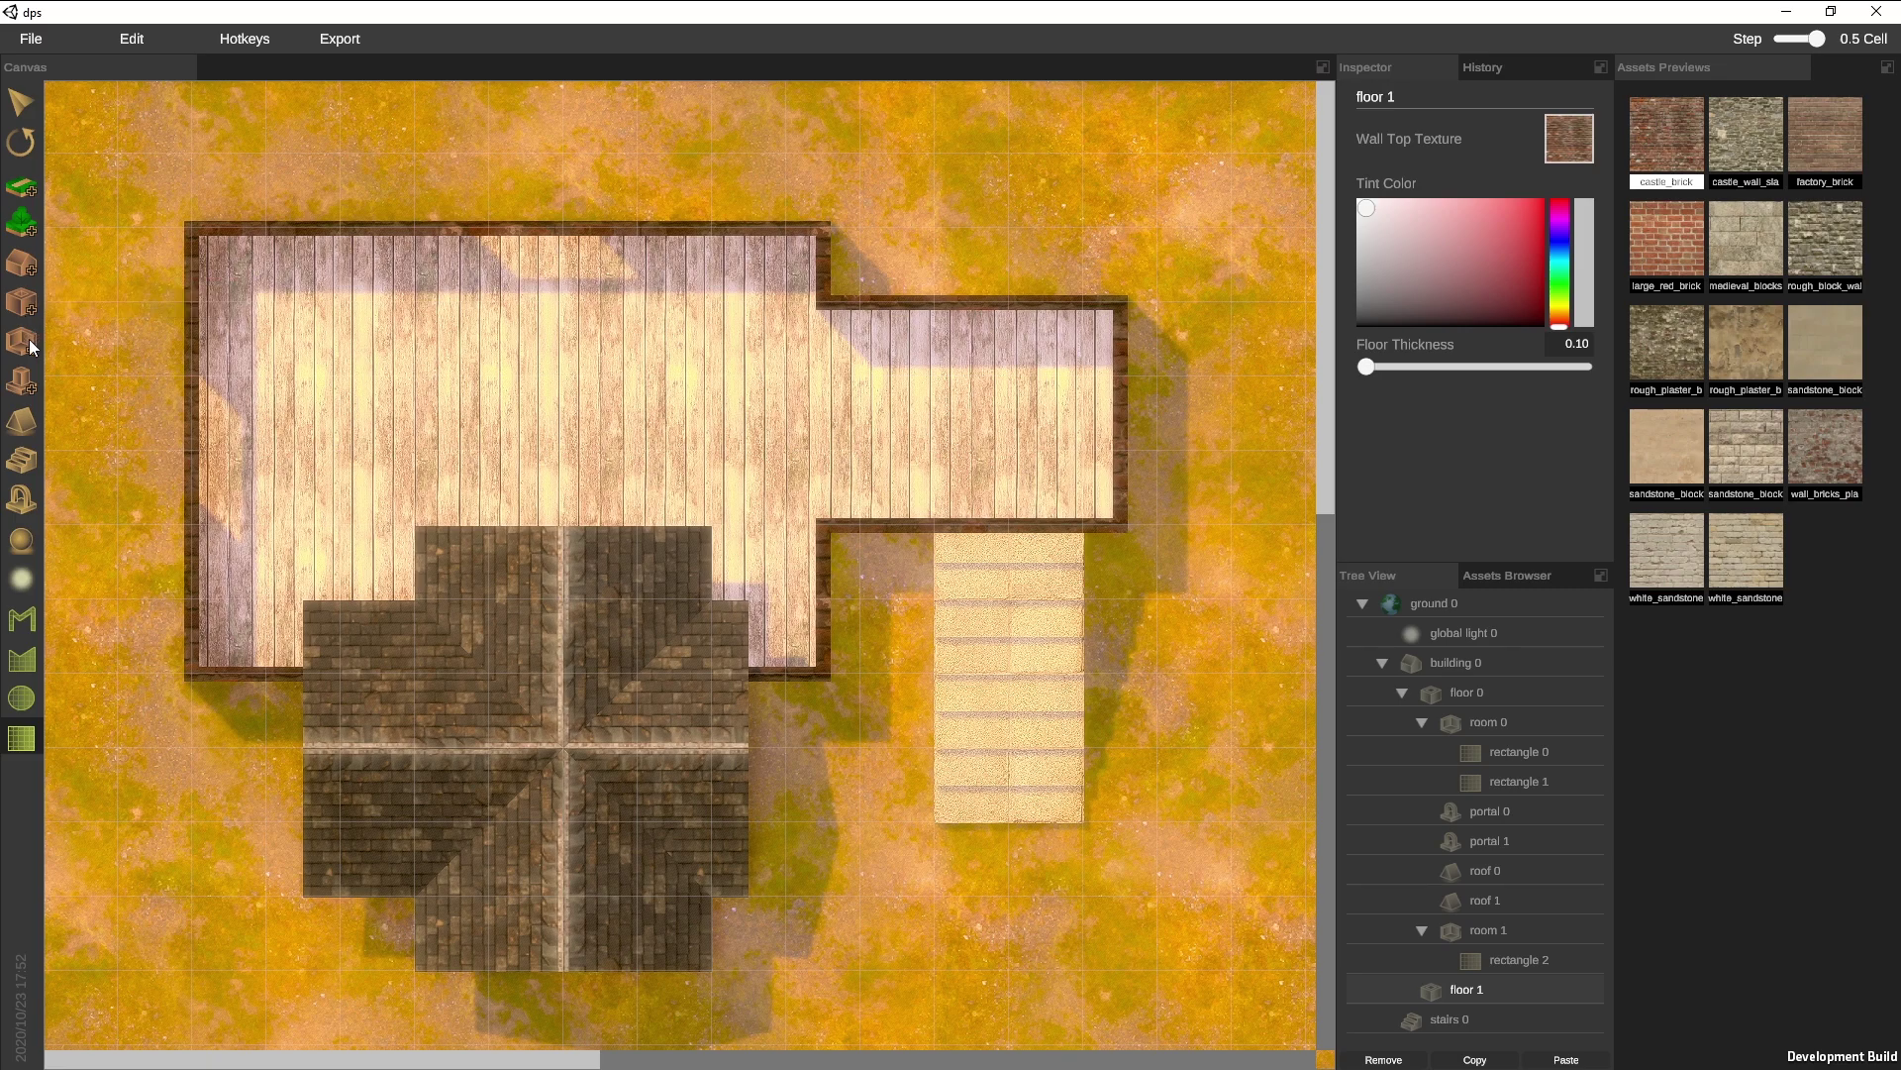
click(33, 346)
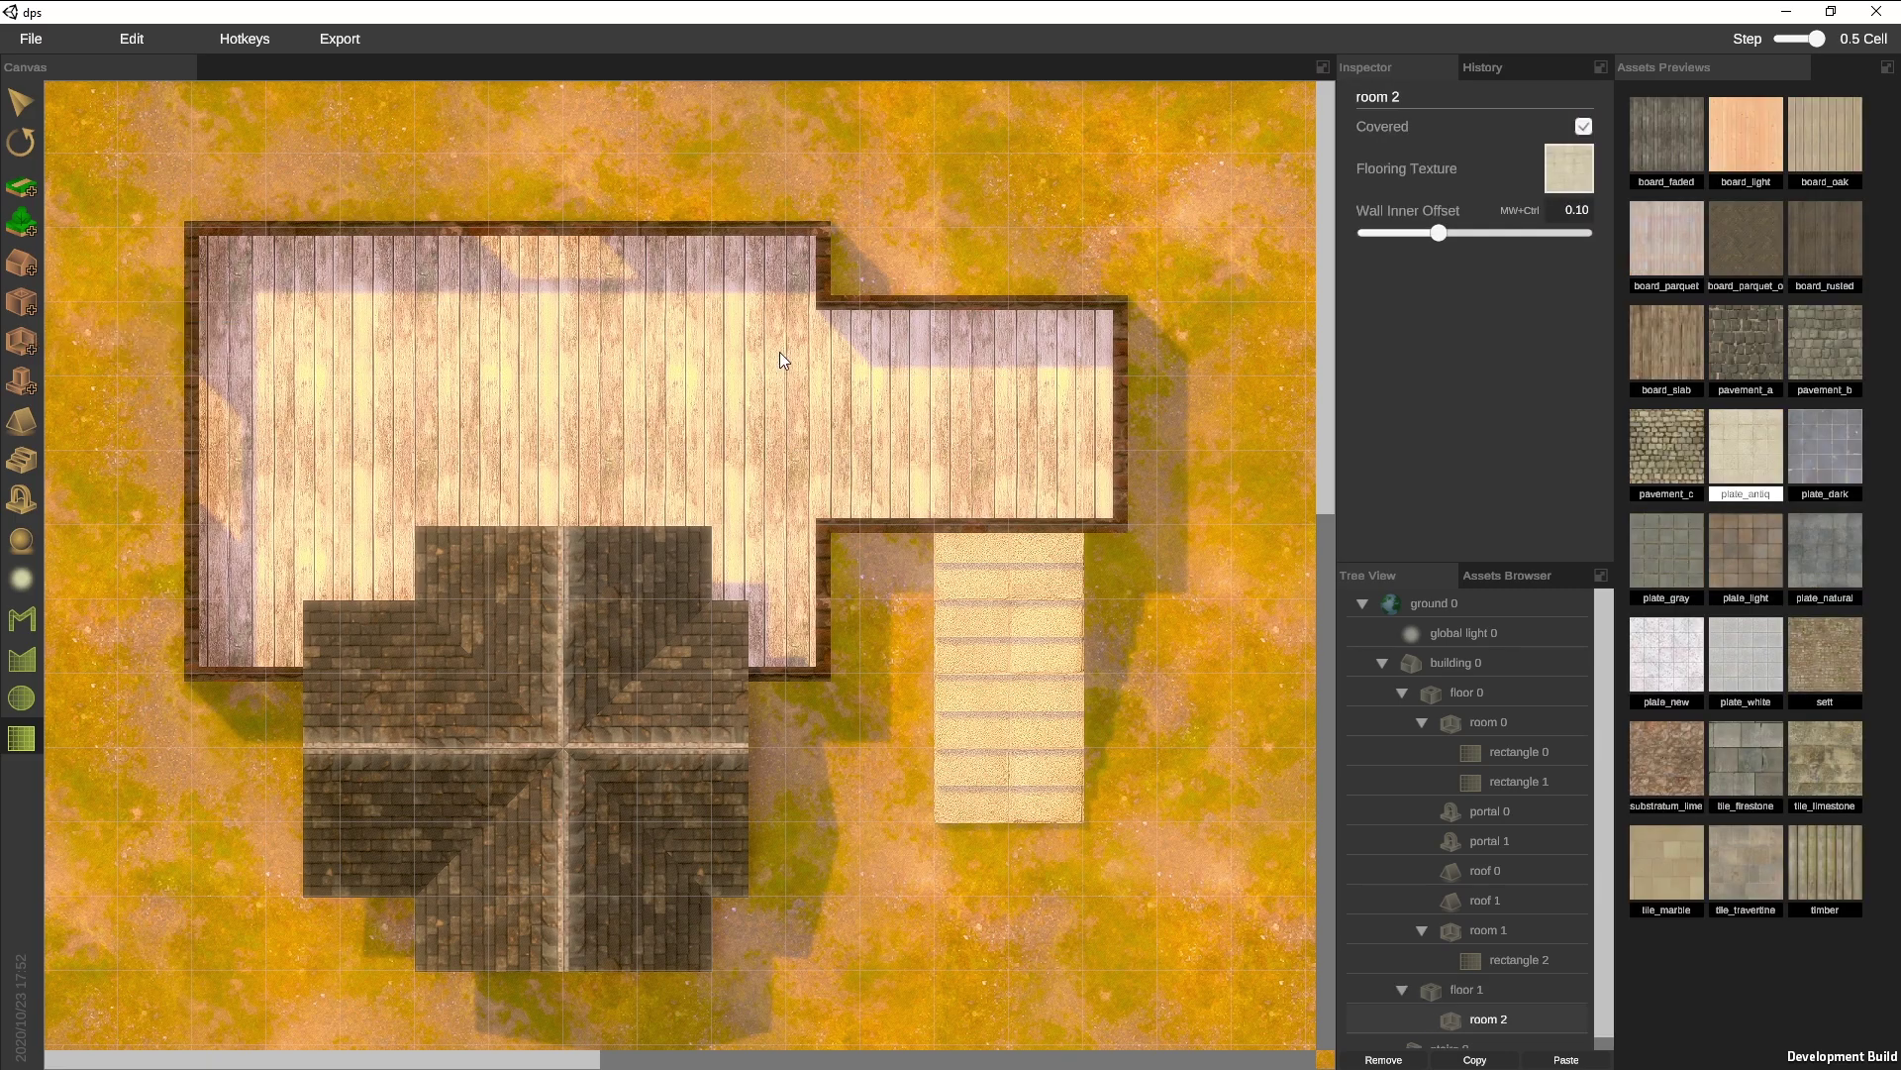
drag(823, 301, 1126, 517)
key(Escape)
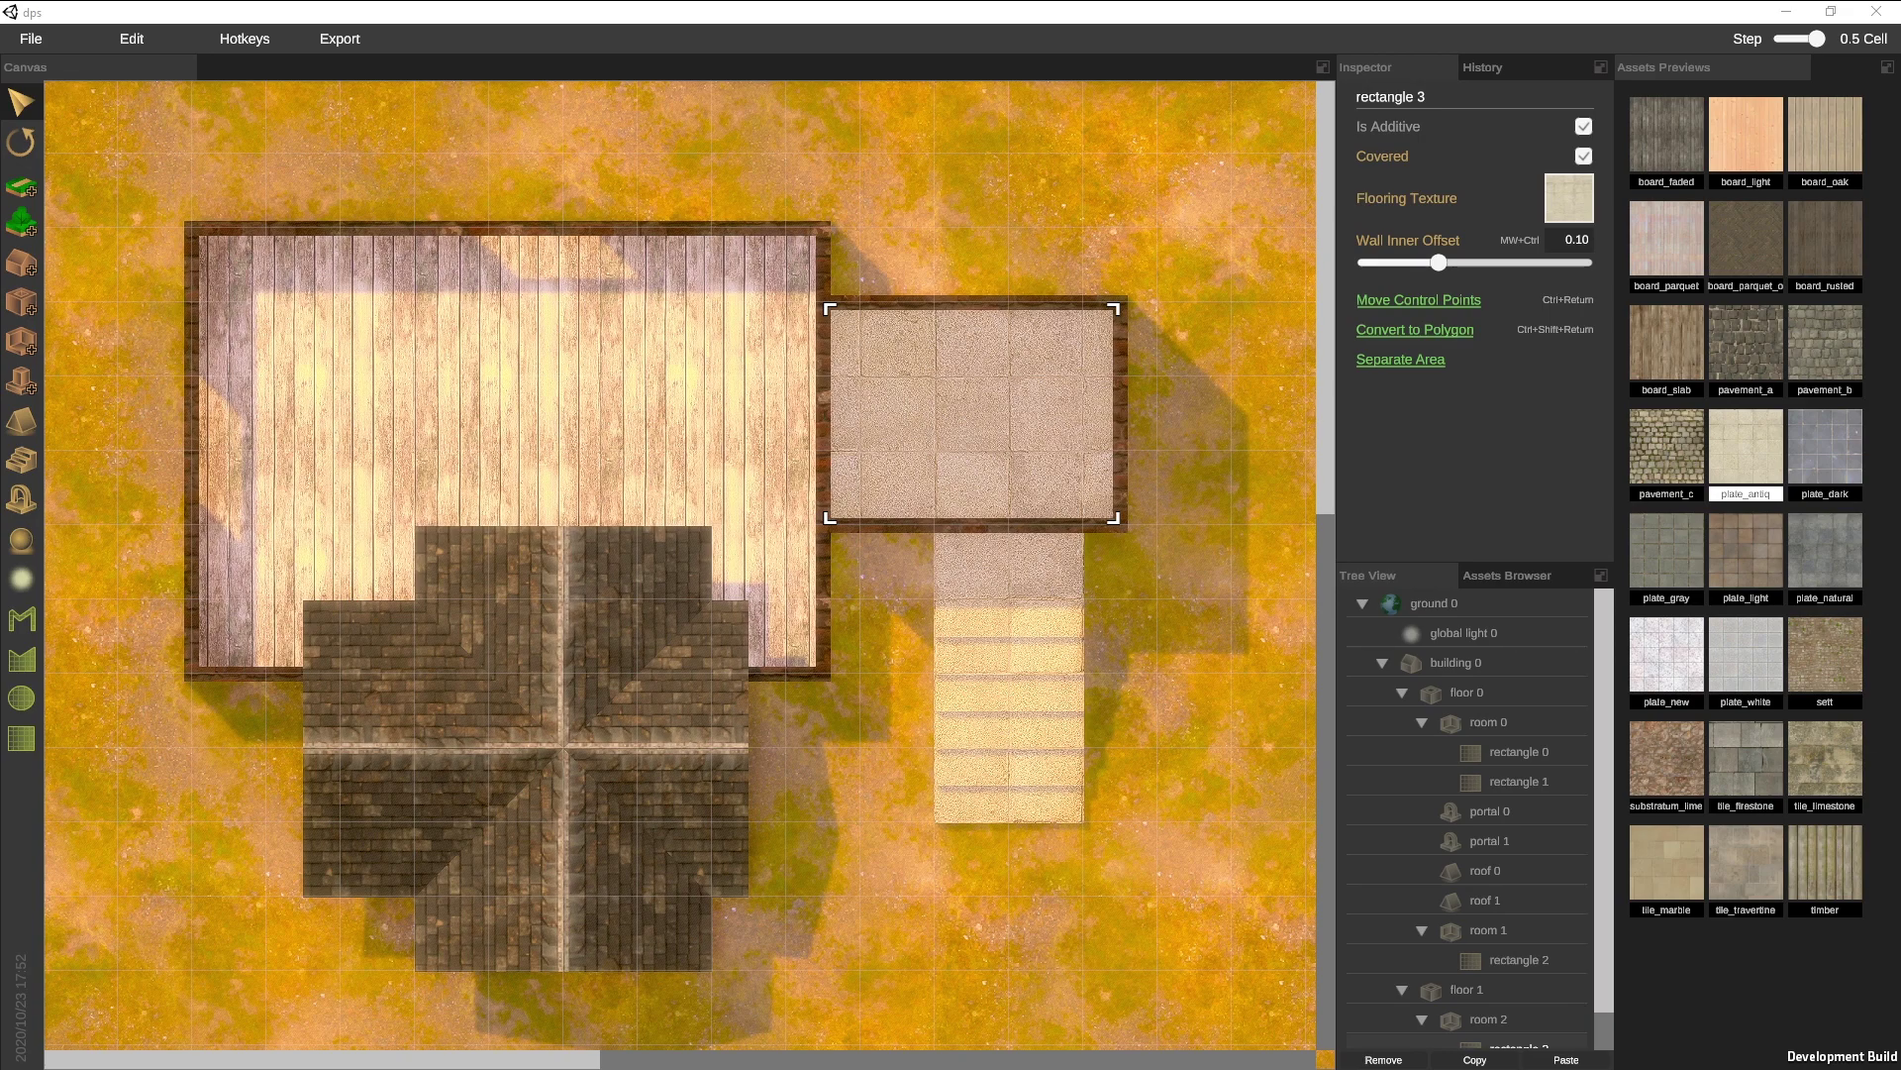
Choose the barrel from the indoor assets for object placement
click(19, 543)
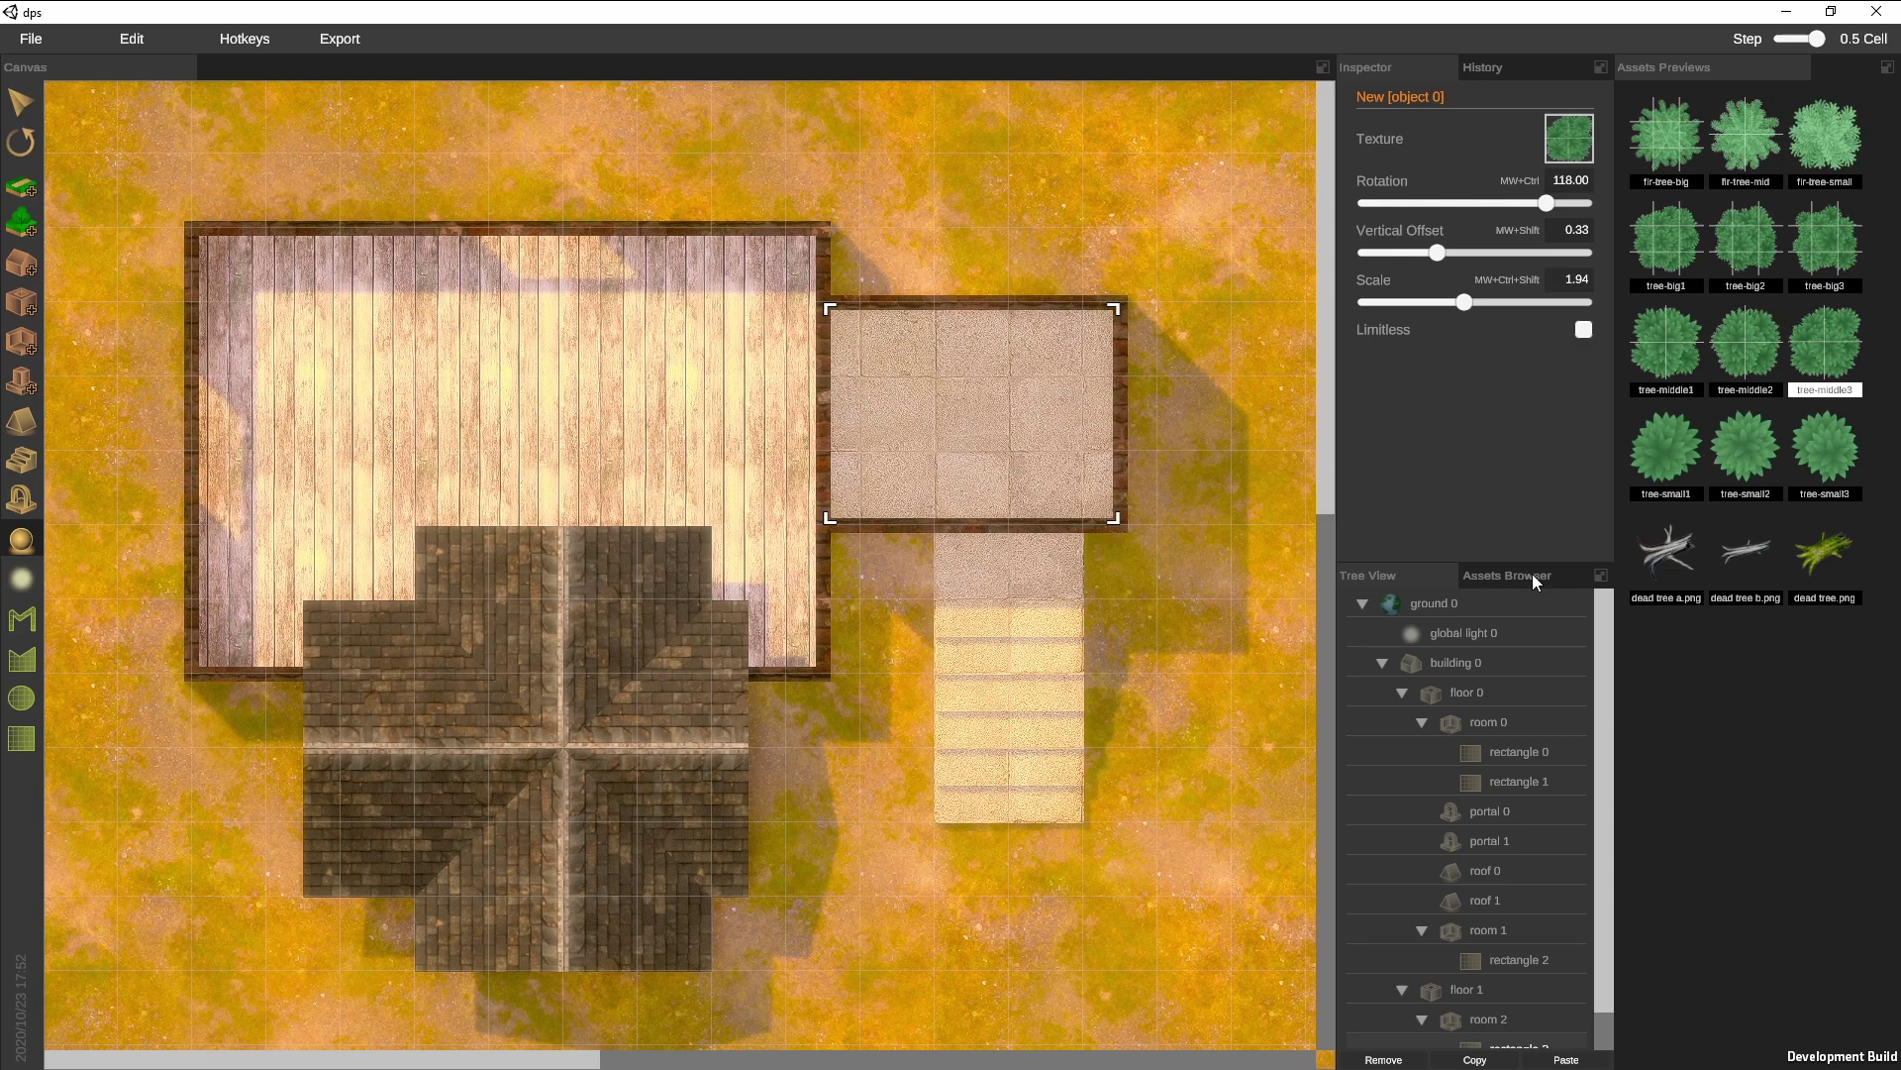
click(1507, 575)
click(1447, 634)
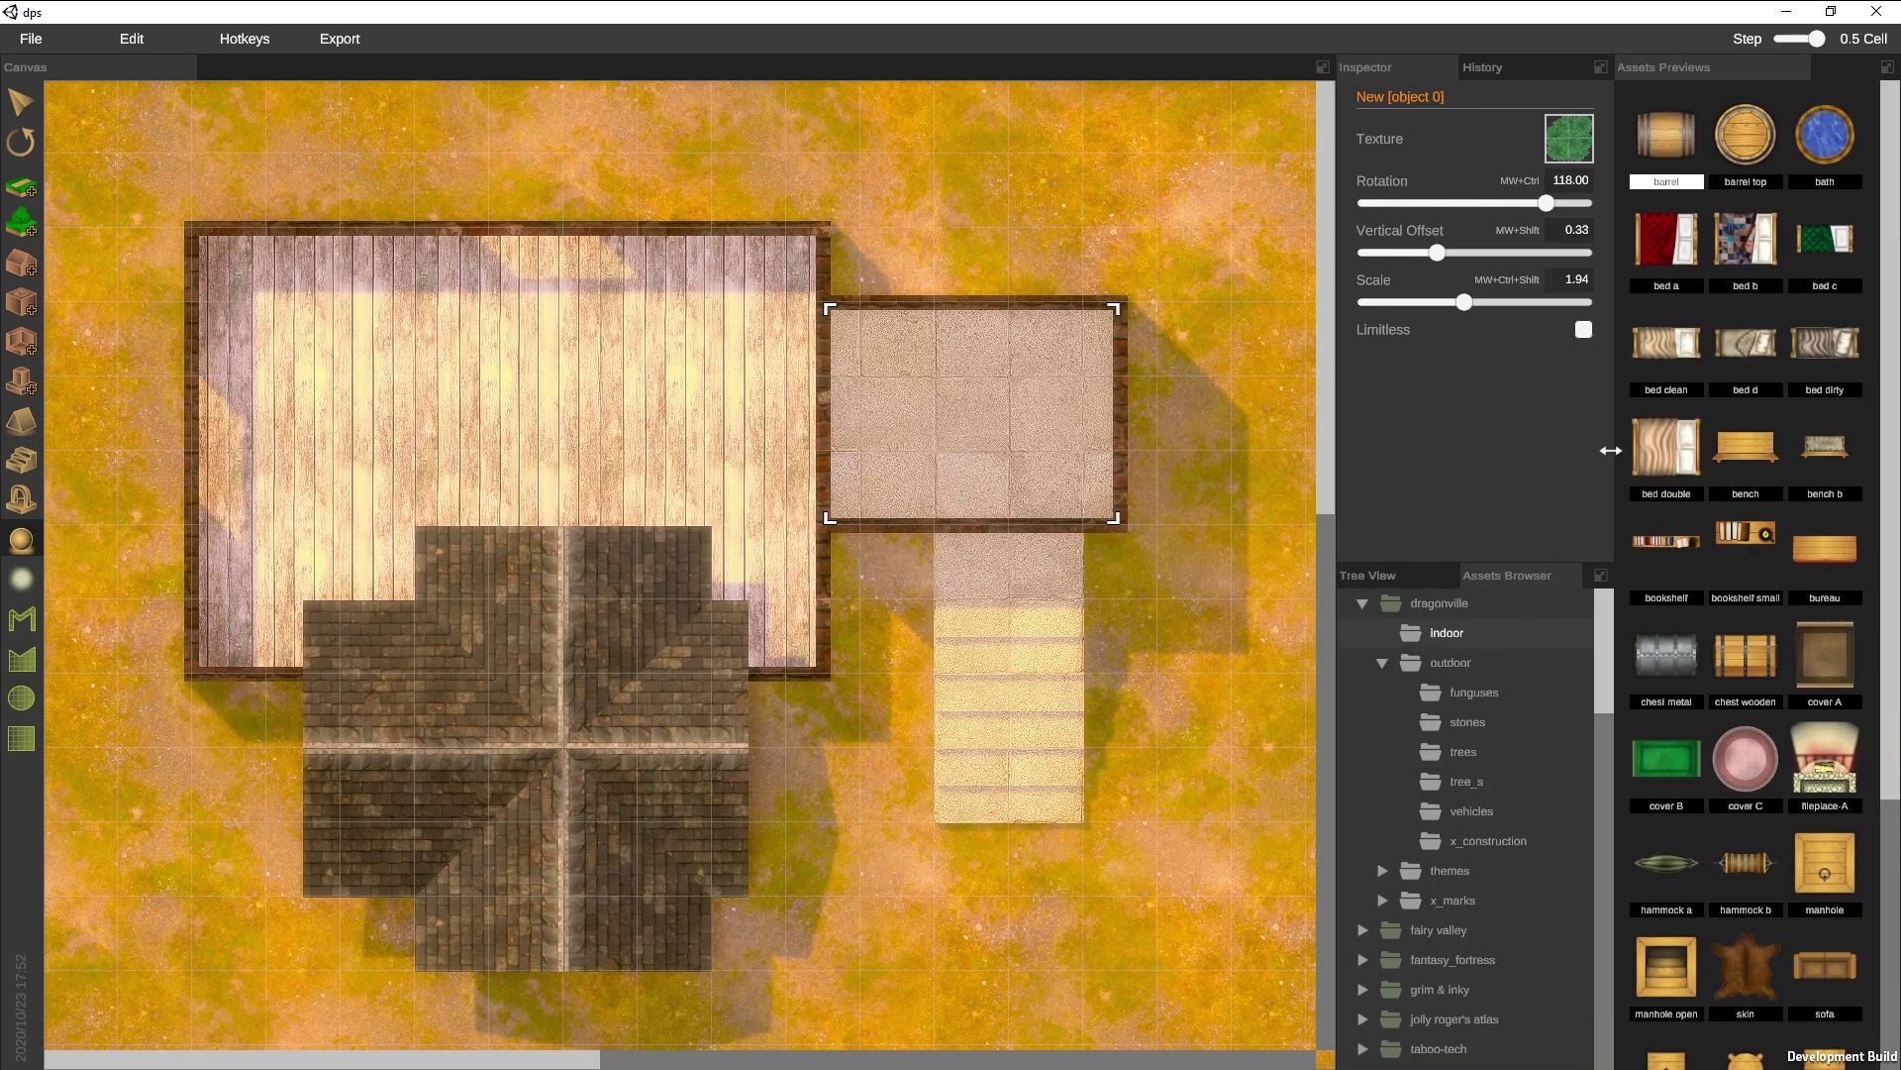
click(1666, 140)
Adjust the barrel to rotation 48, vertical offset 1.00 and scale 2.04
scroll(1096, 210, down, 2)
scroll(1095, 210, down, 6)
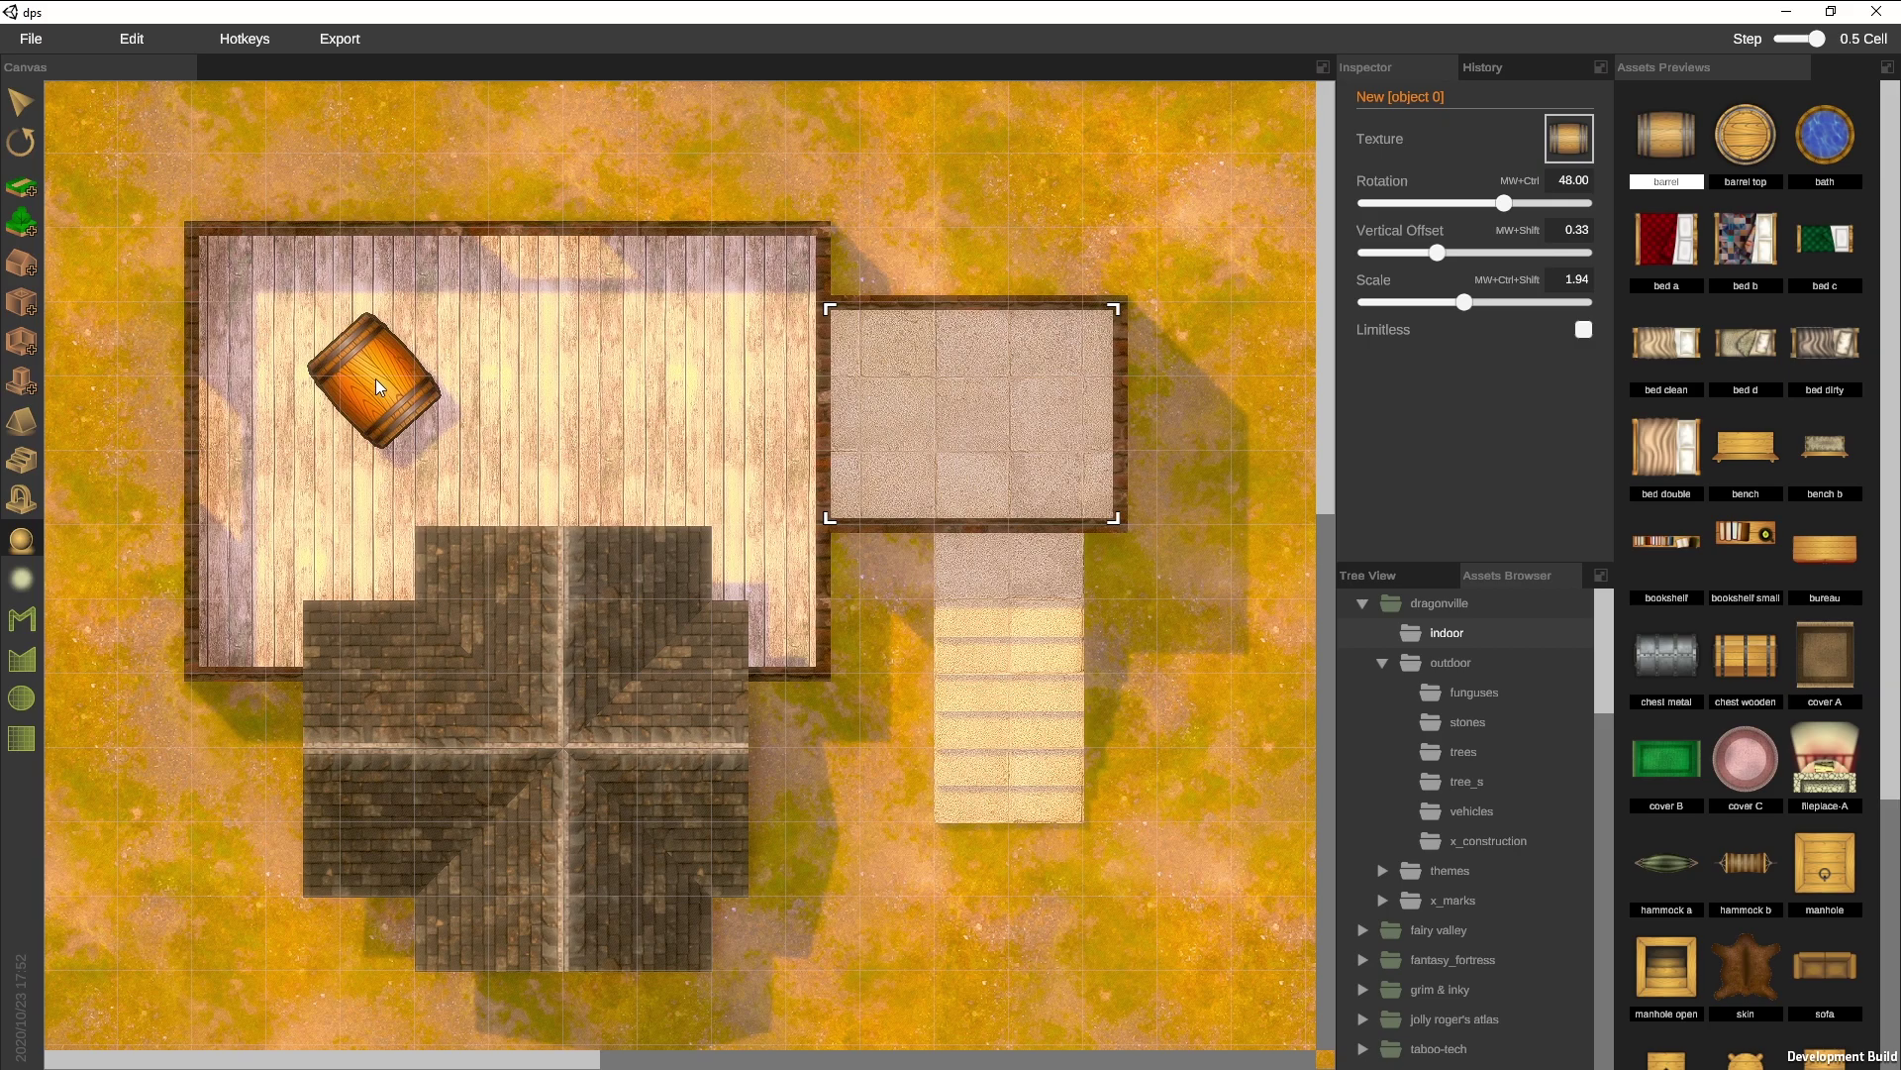
scroll(377, 378, up, 7)
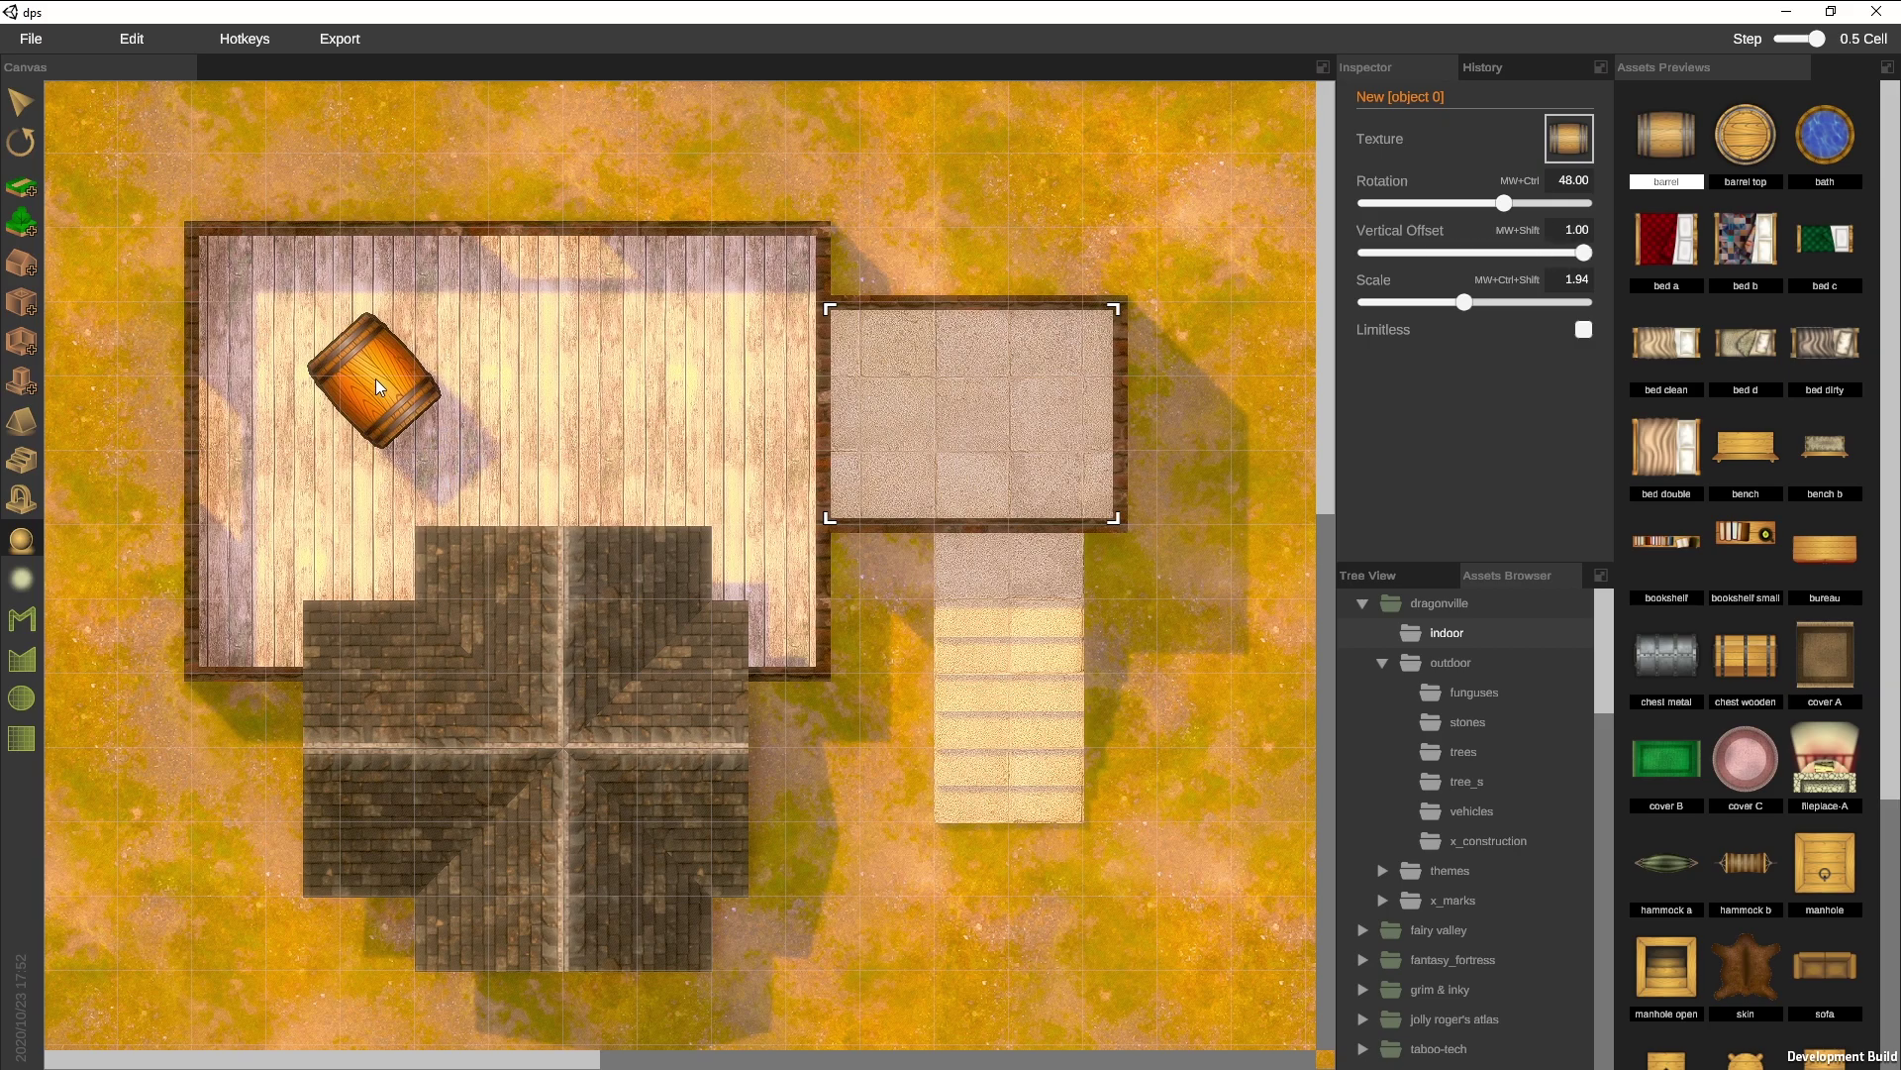
scroll(376, 379, up, 4)
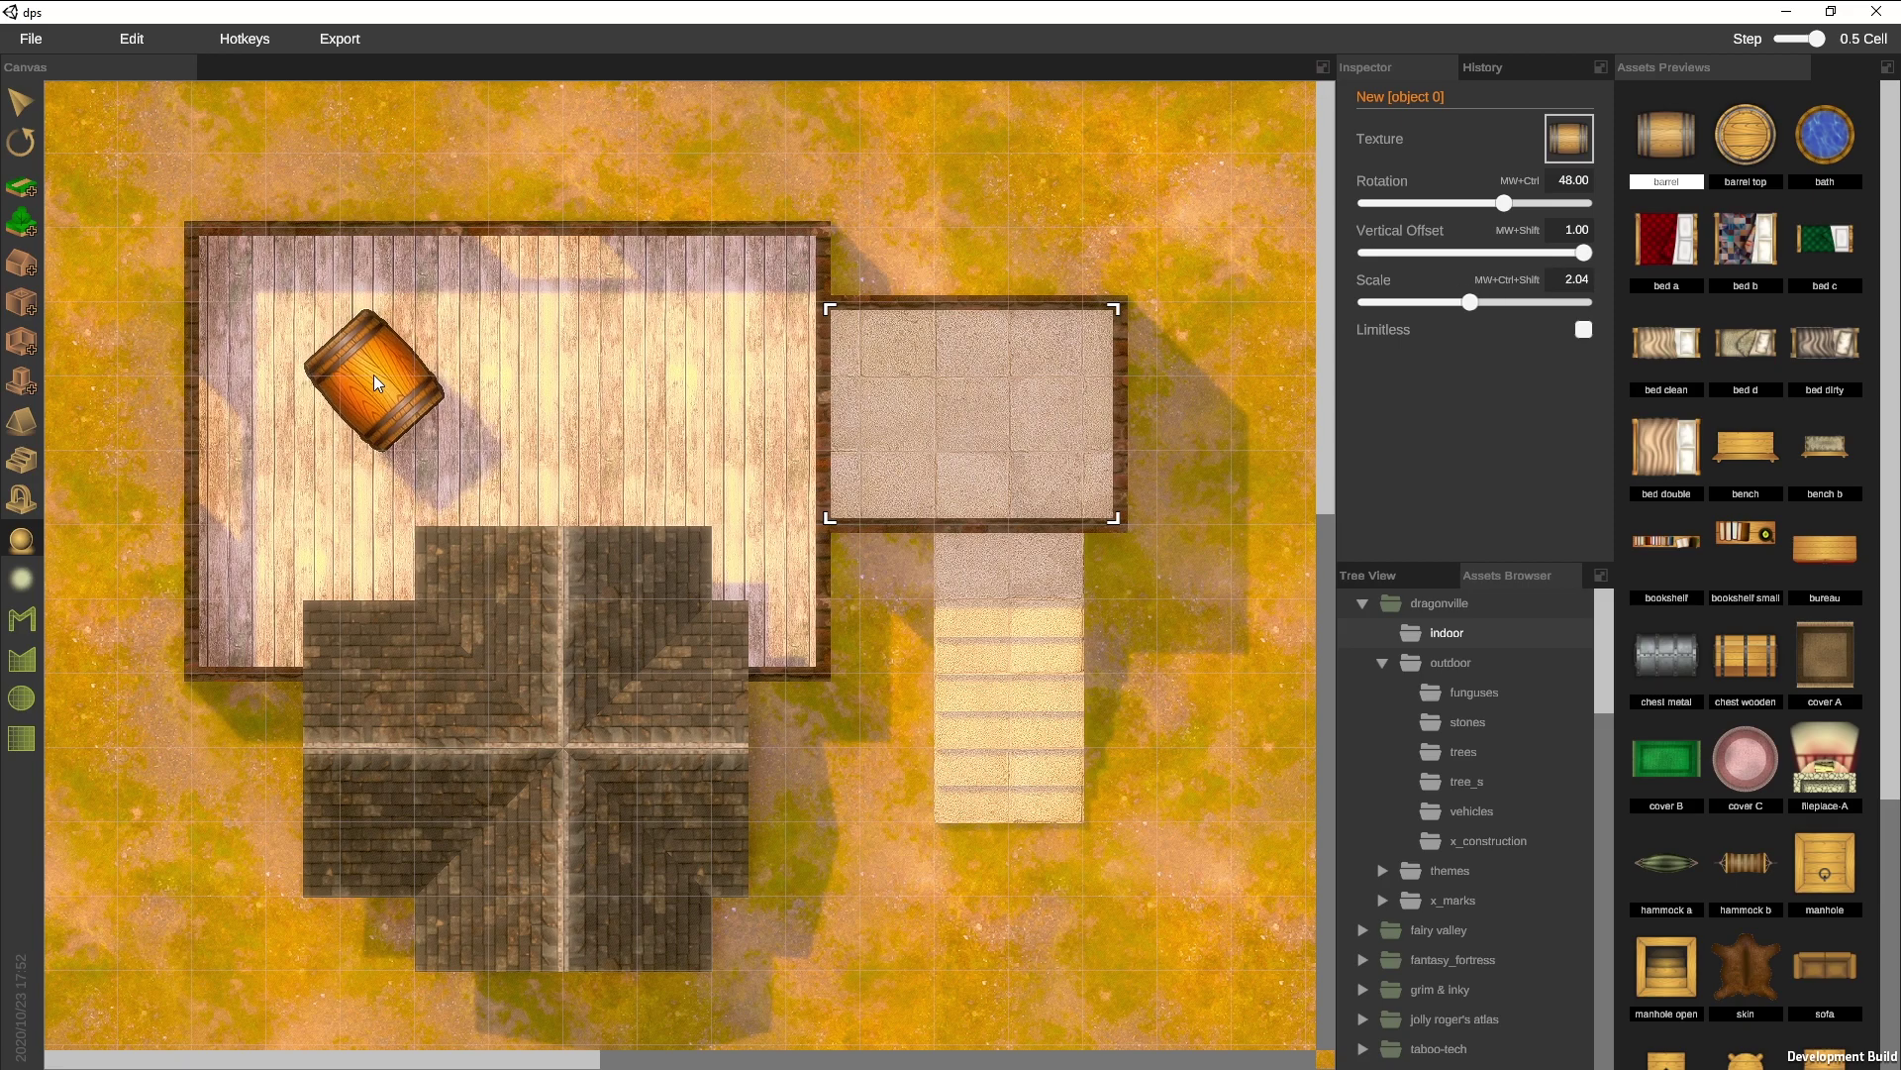
Place a second barrel on the wooden floor and select both barrels, objects 0 and 1
click(372, 374)
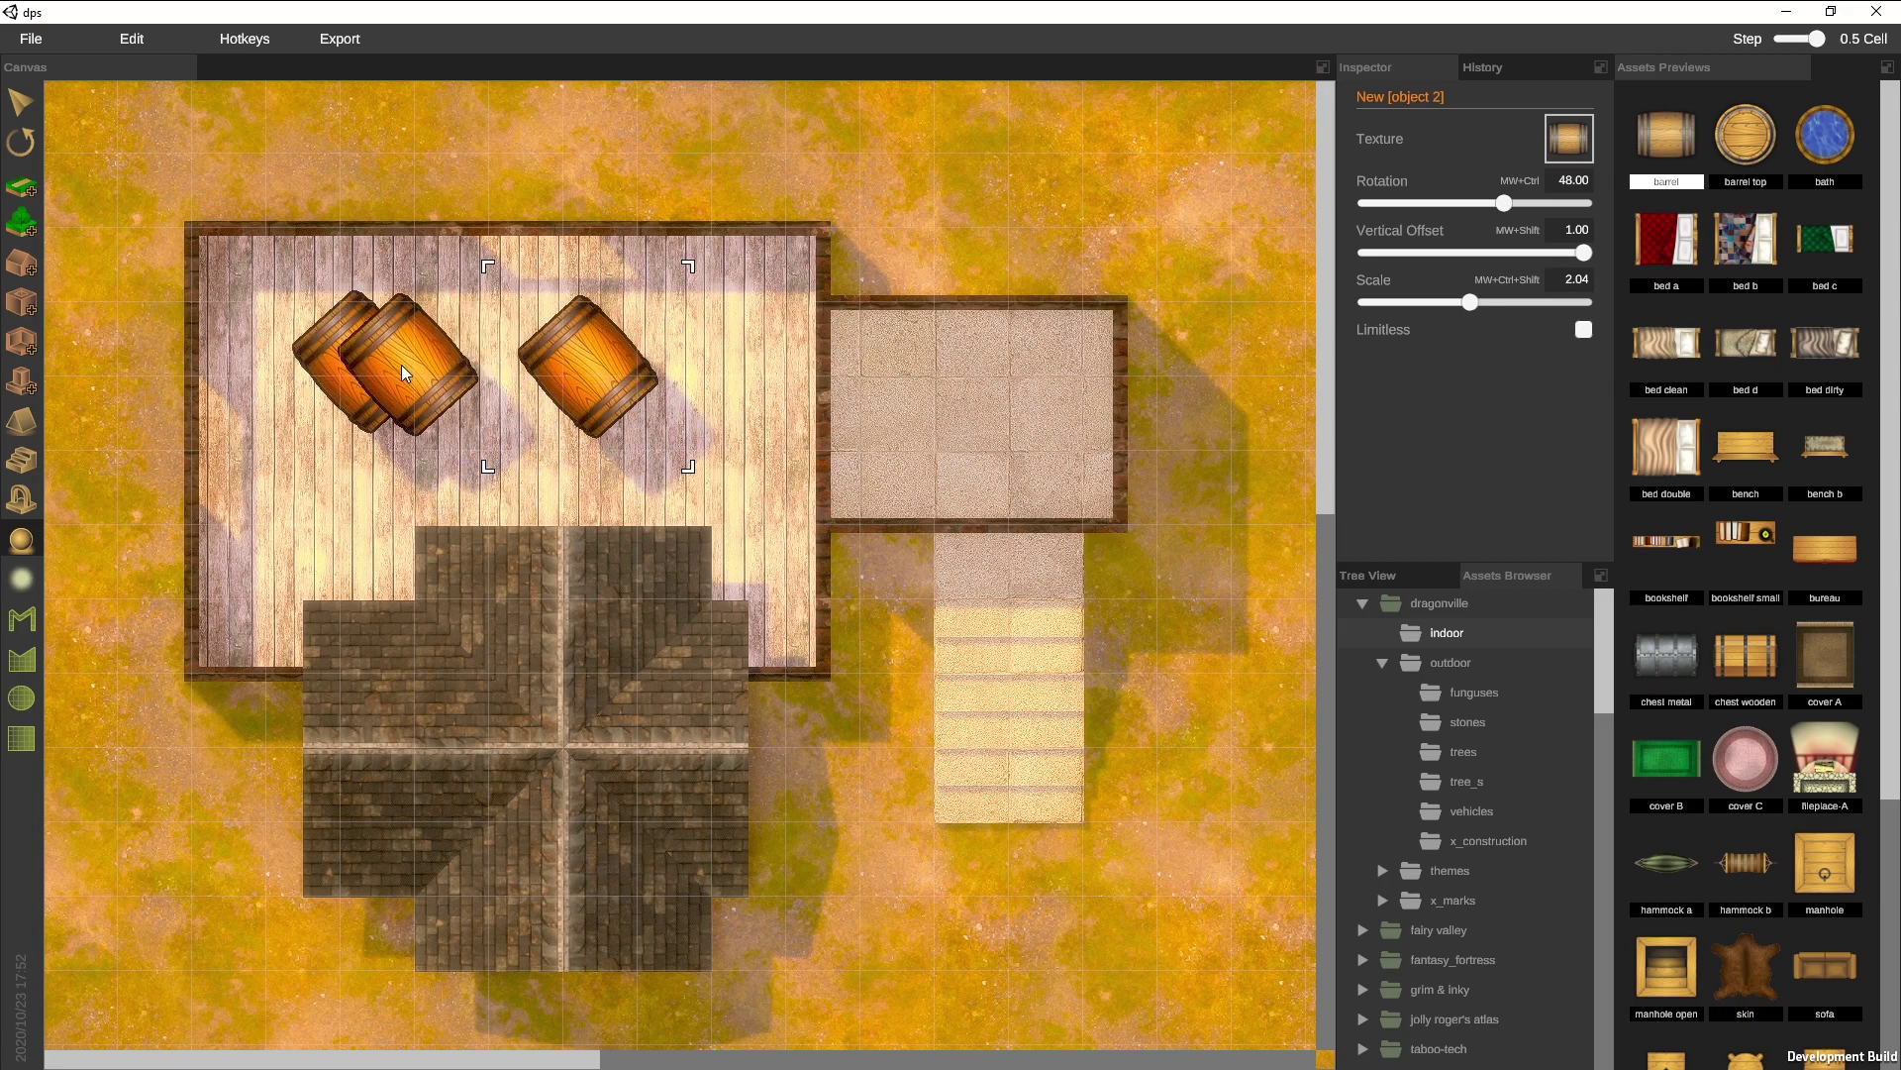
right_click(364, 371)
right_click(364, 371)
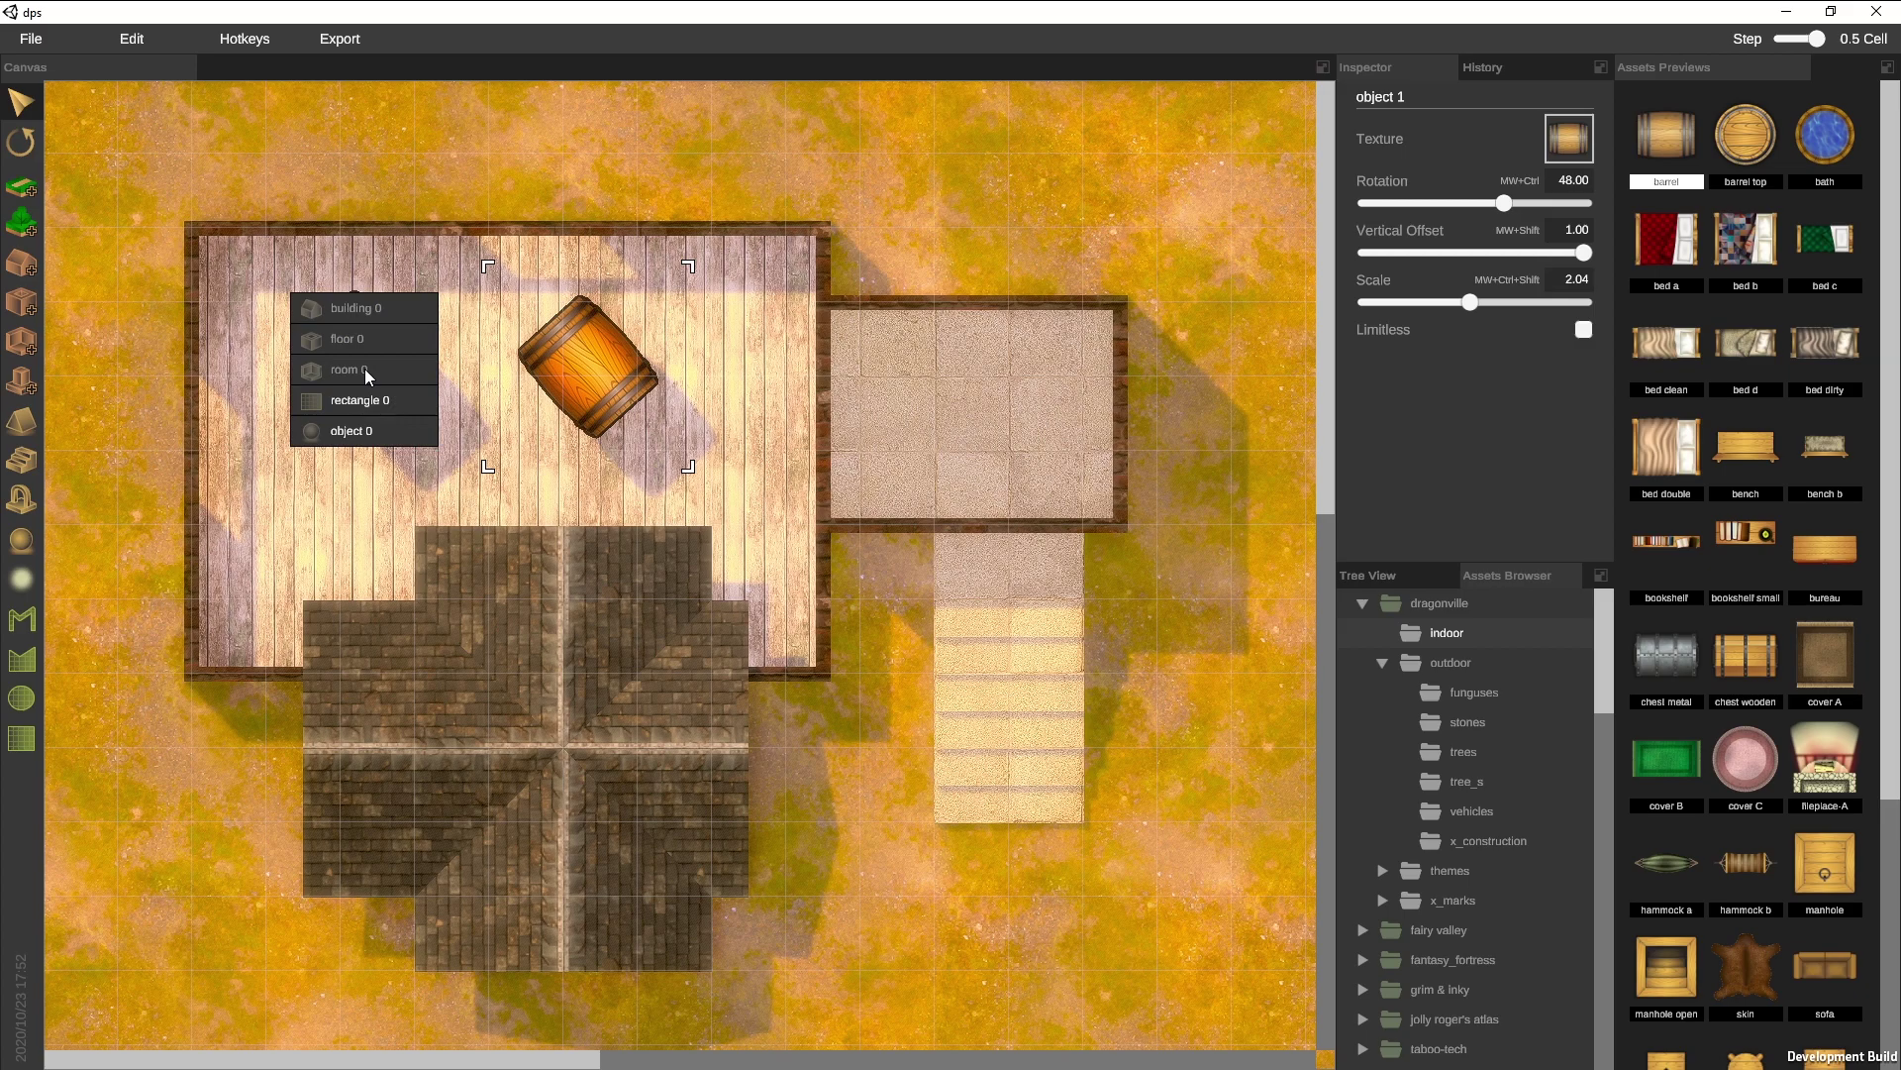
shift+click(383, 430)
Make both barrels metal chests with rotation 10 and vertical offset 0.34, then show Tree View
mouse_move(1494, 212)
mouse_down()
mouse_move(1534, 215)
mouse_move(1464, 216)
mouse_move(1480, 210)
mouse_up()
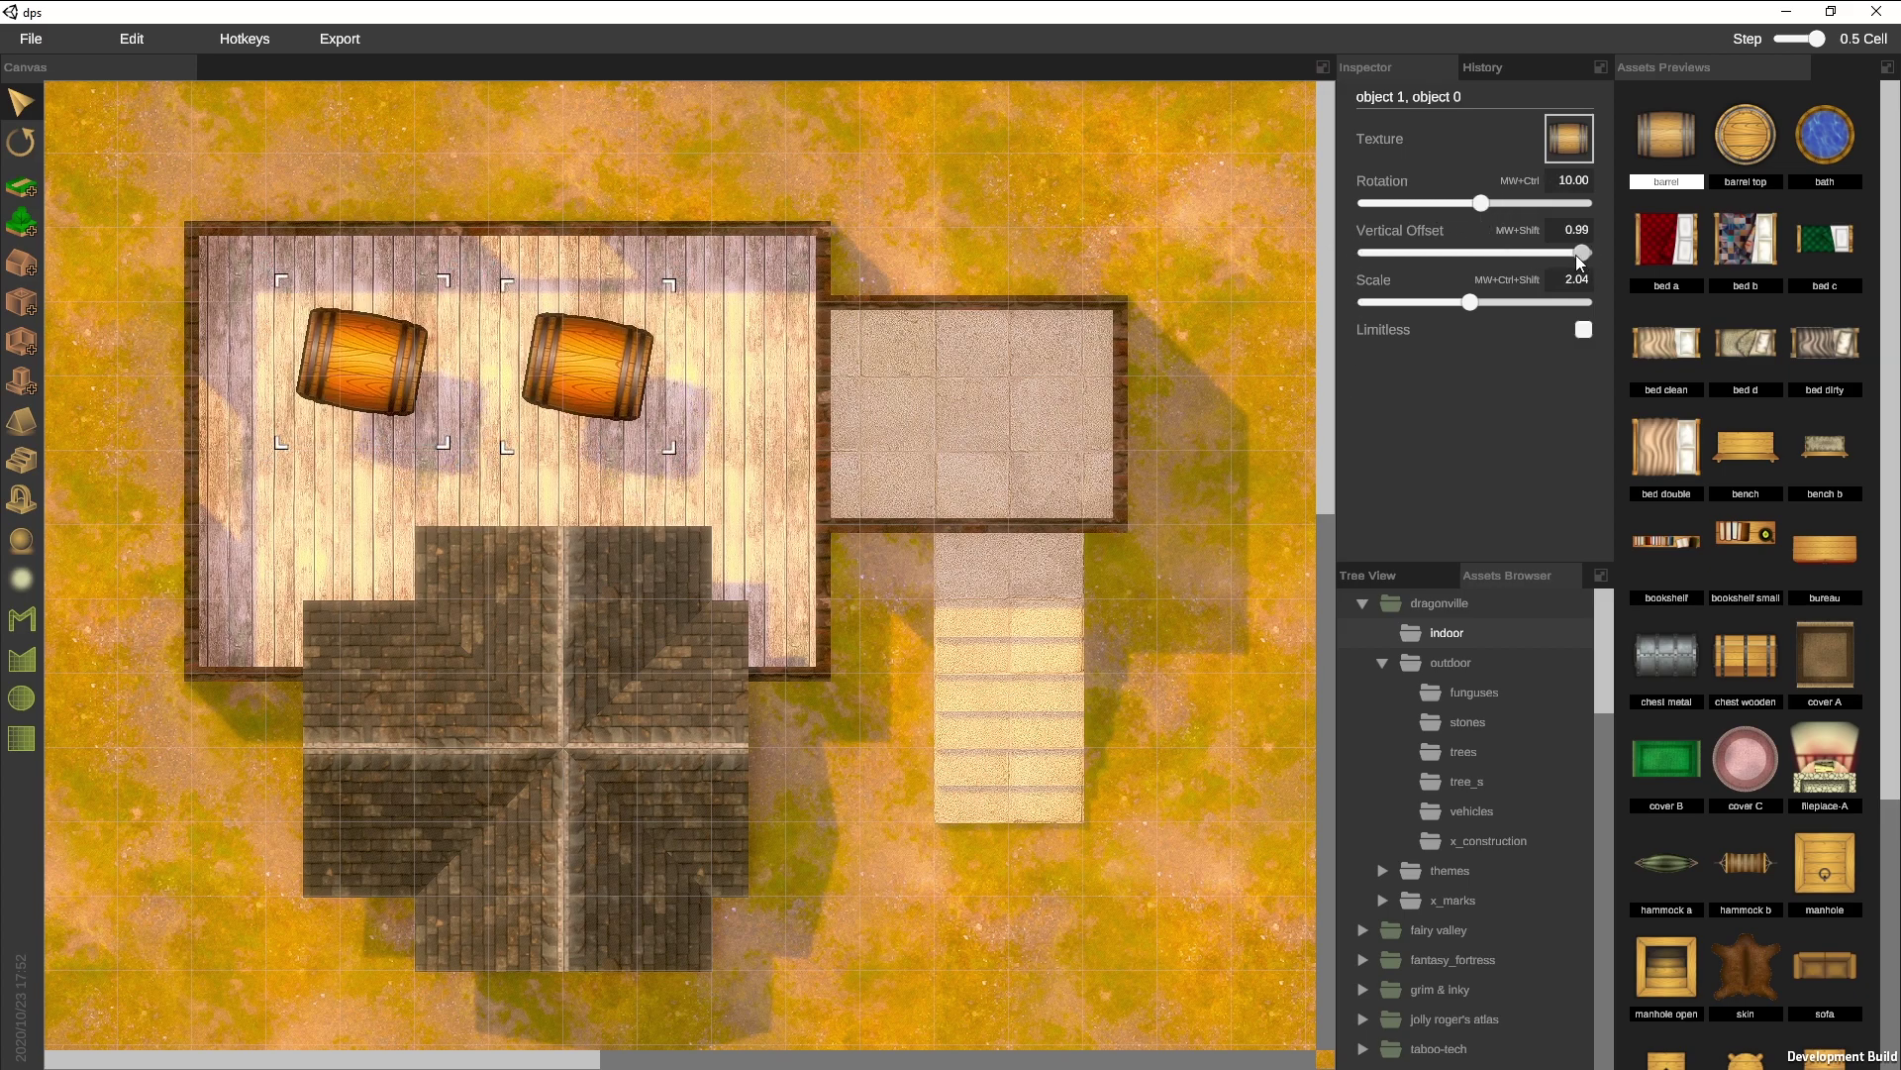
drag(1579, 256, 1443, 257)
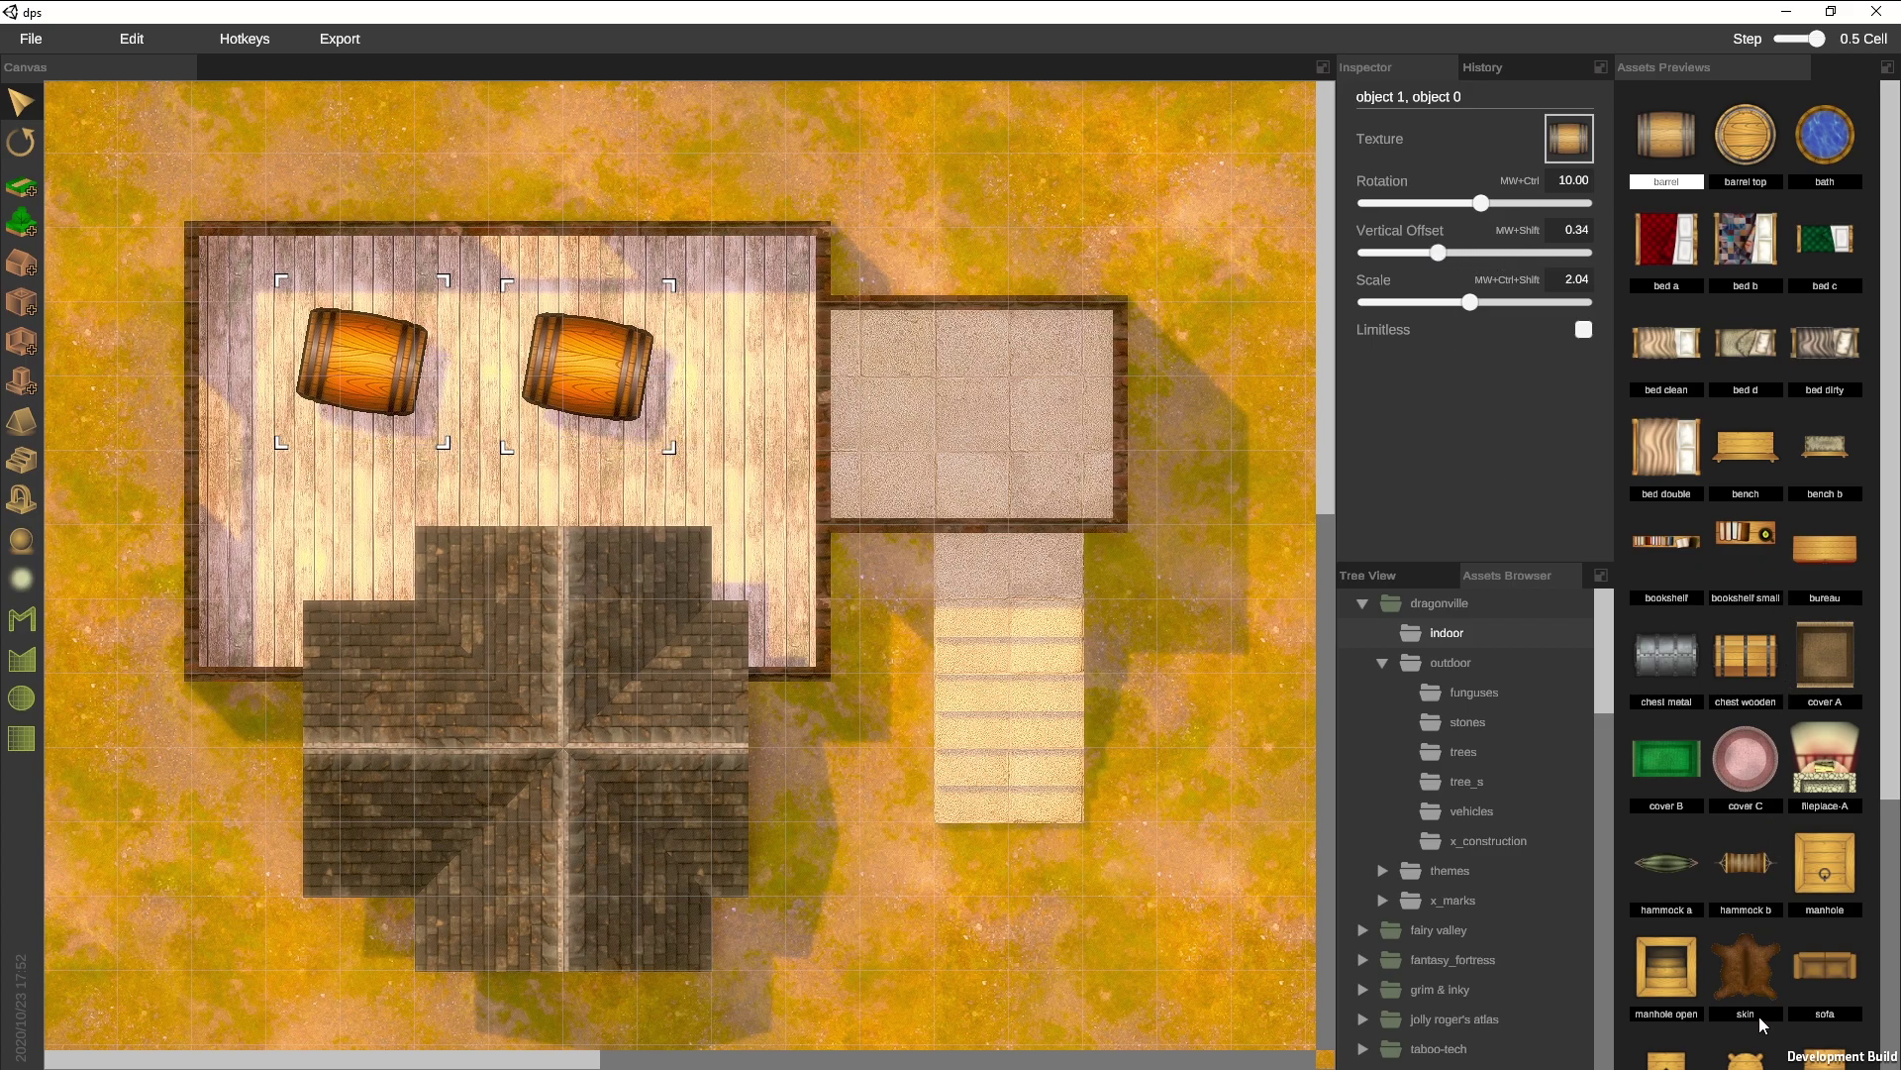
click(1746, 136)
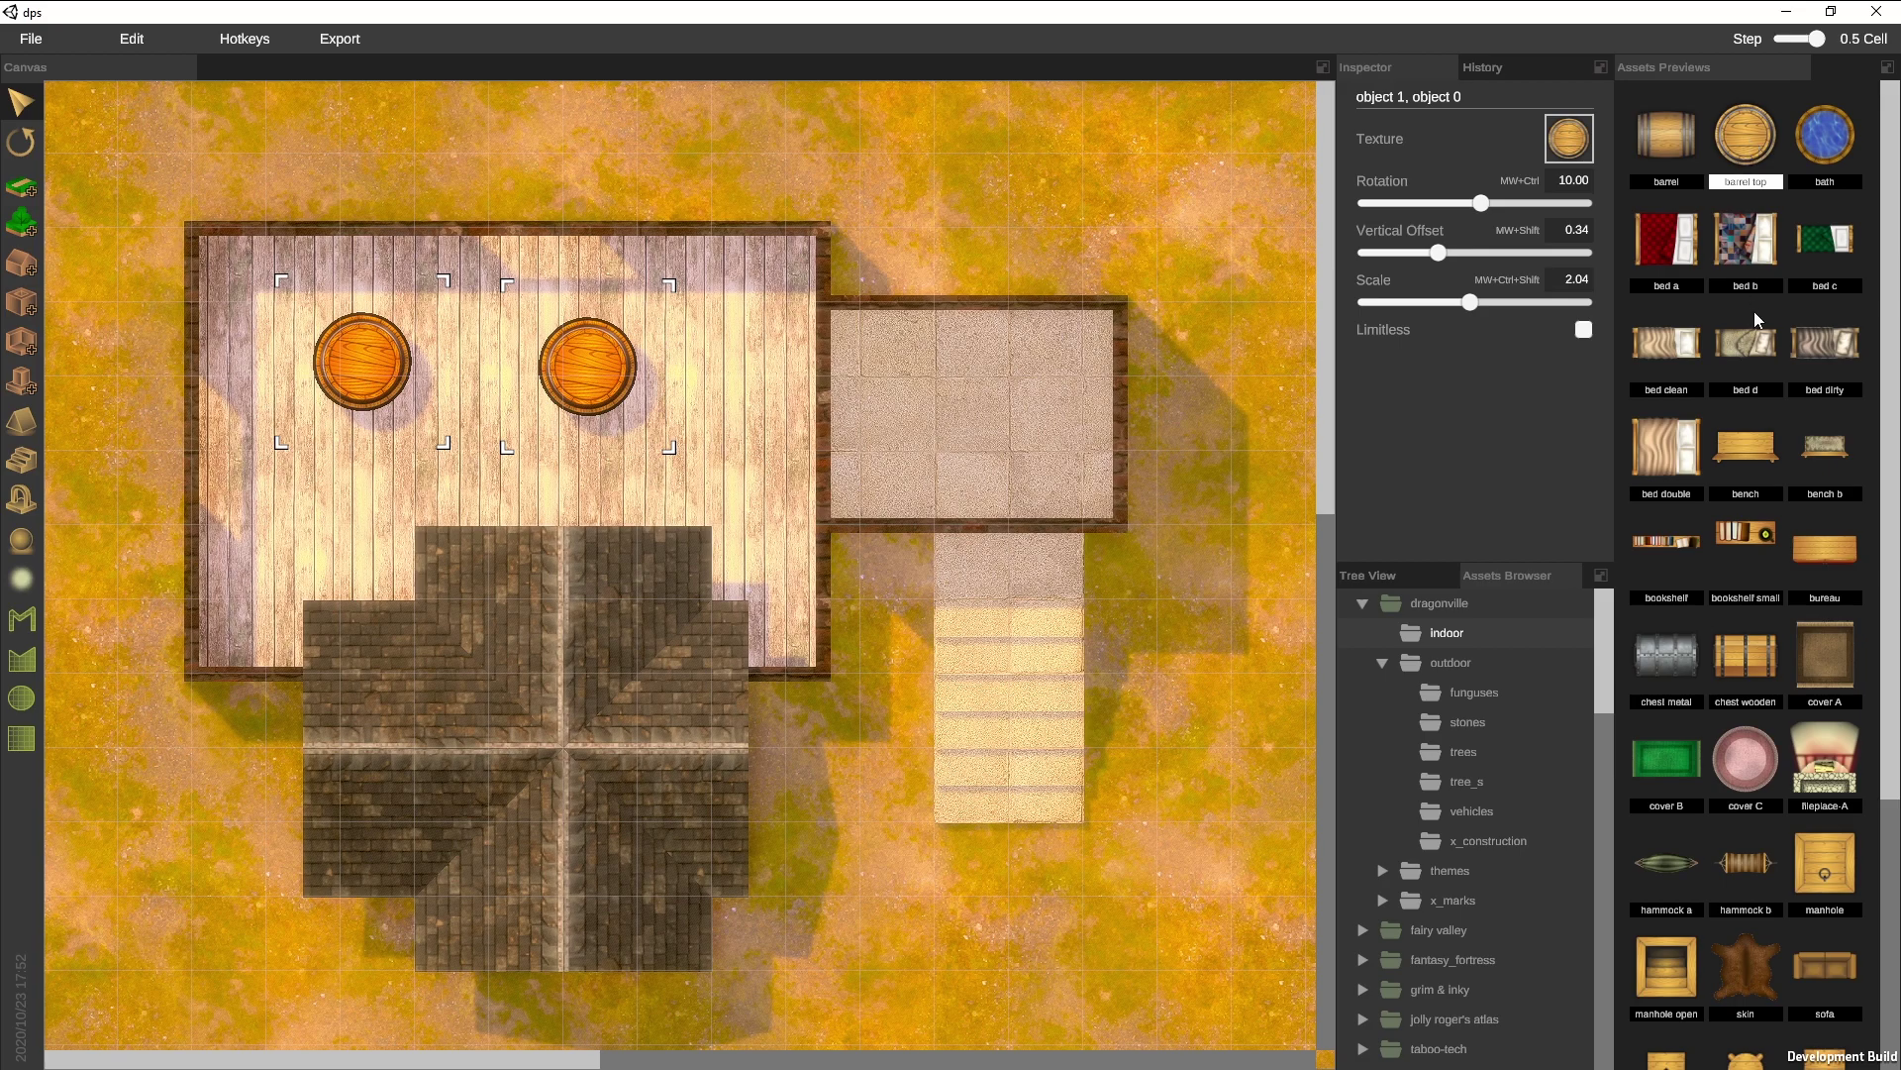
click(1666, 667)
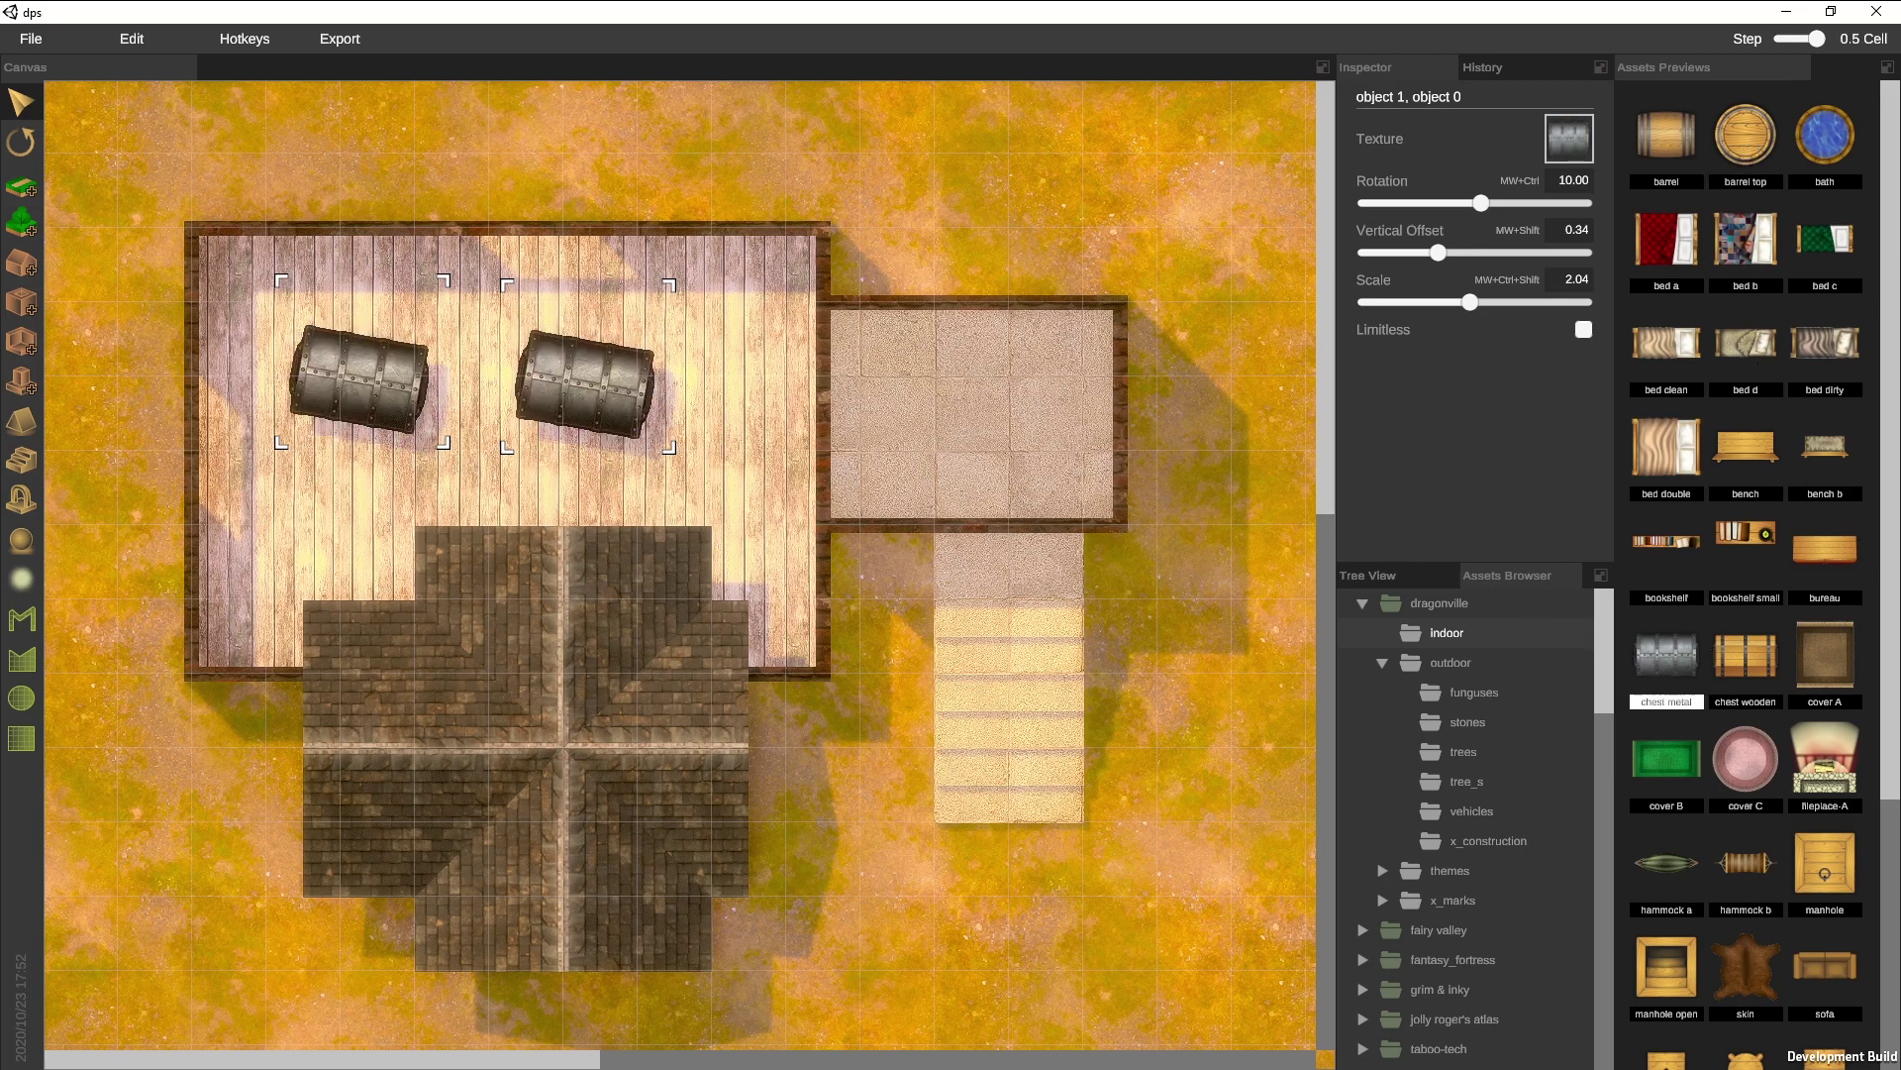
click(1410, 577)
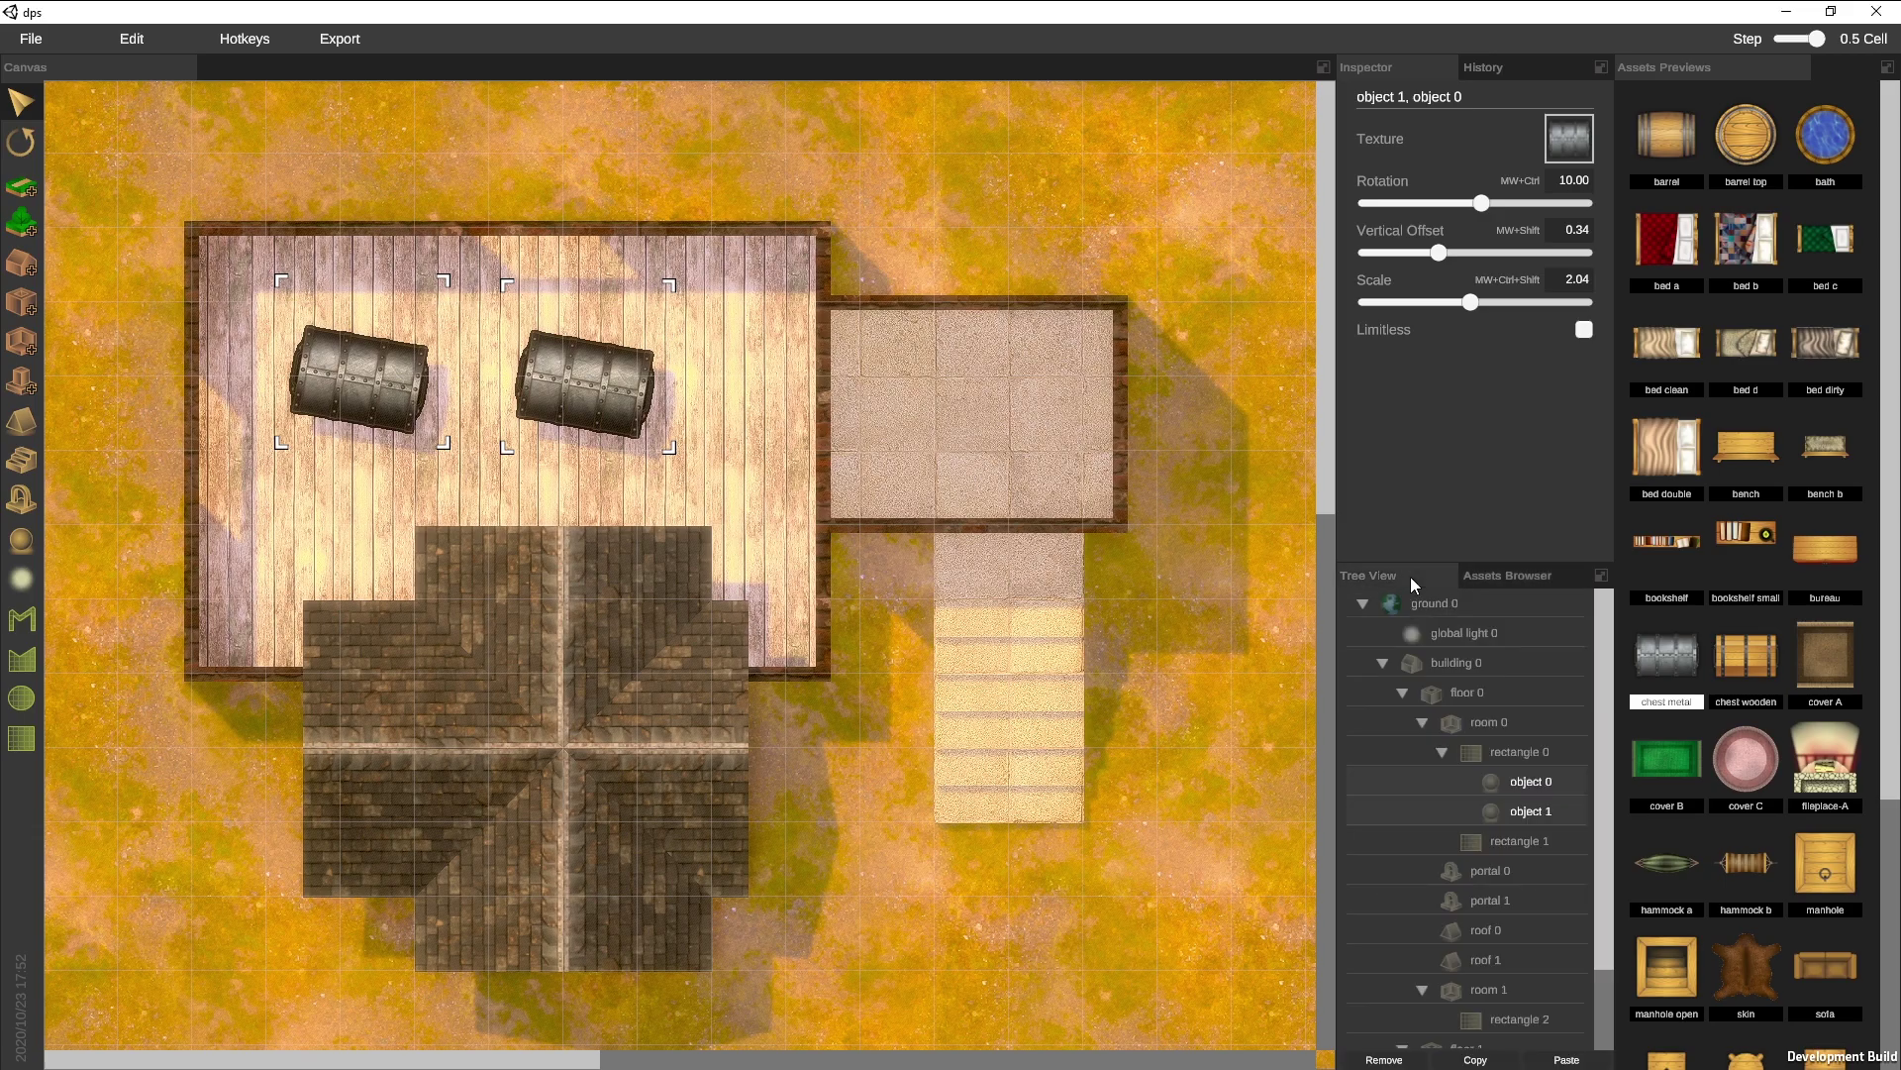
Set global light 0's sun beam angle to 51.80 and shadow rotation to 158, with shadows cast
click(1468, 634)
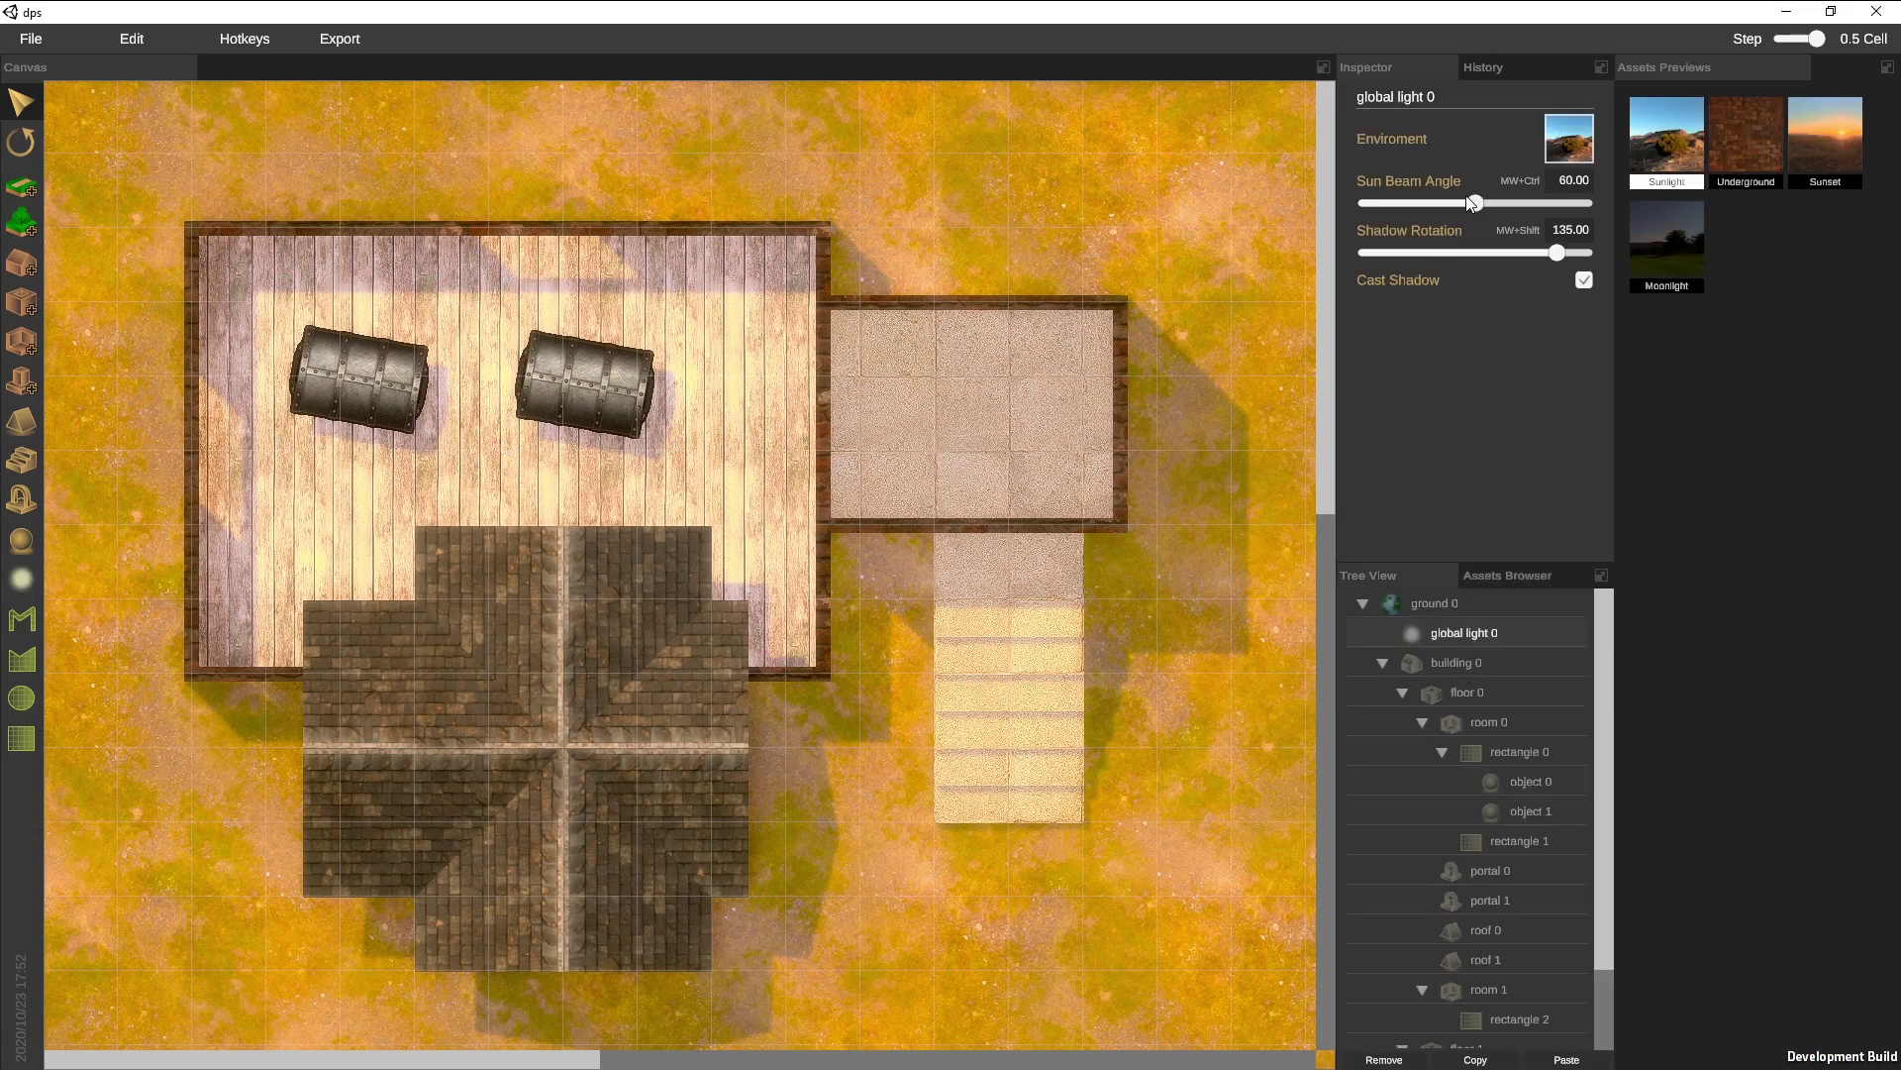
mouse_move(1477, 204)
mouse_down()
mouse_move(1531, 210)
mouse_move(1447, 216)
mouse_up()
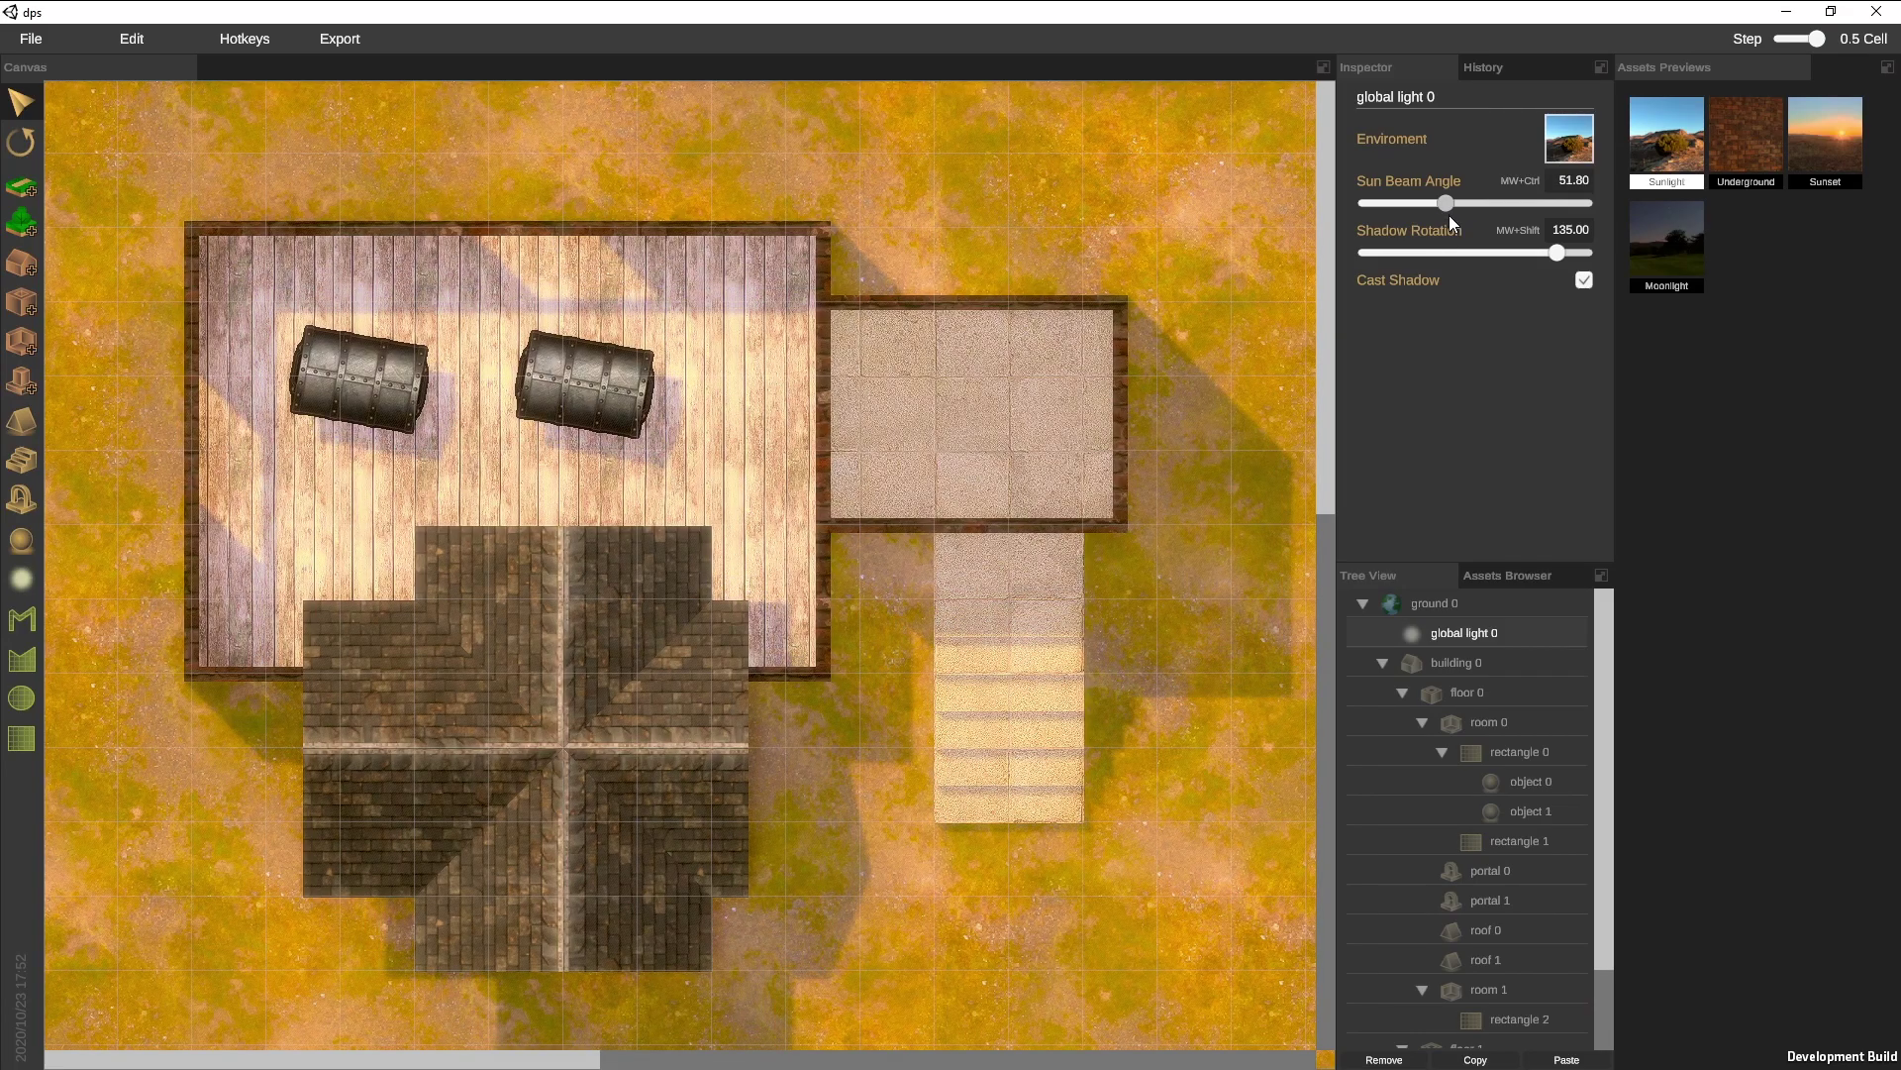
mouse_move(1555, 260)
mouse_down()
mouse_move(1531, 258)
mouse_move(1573, 256)
mouse_up()
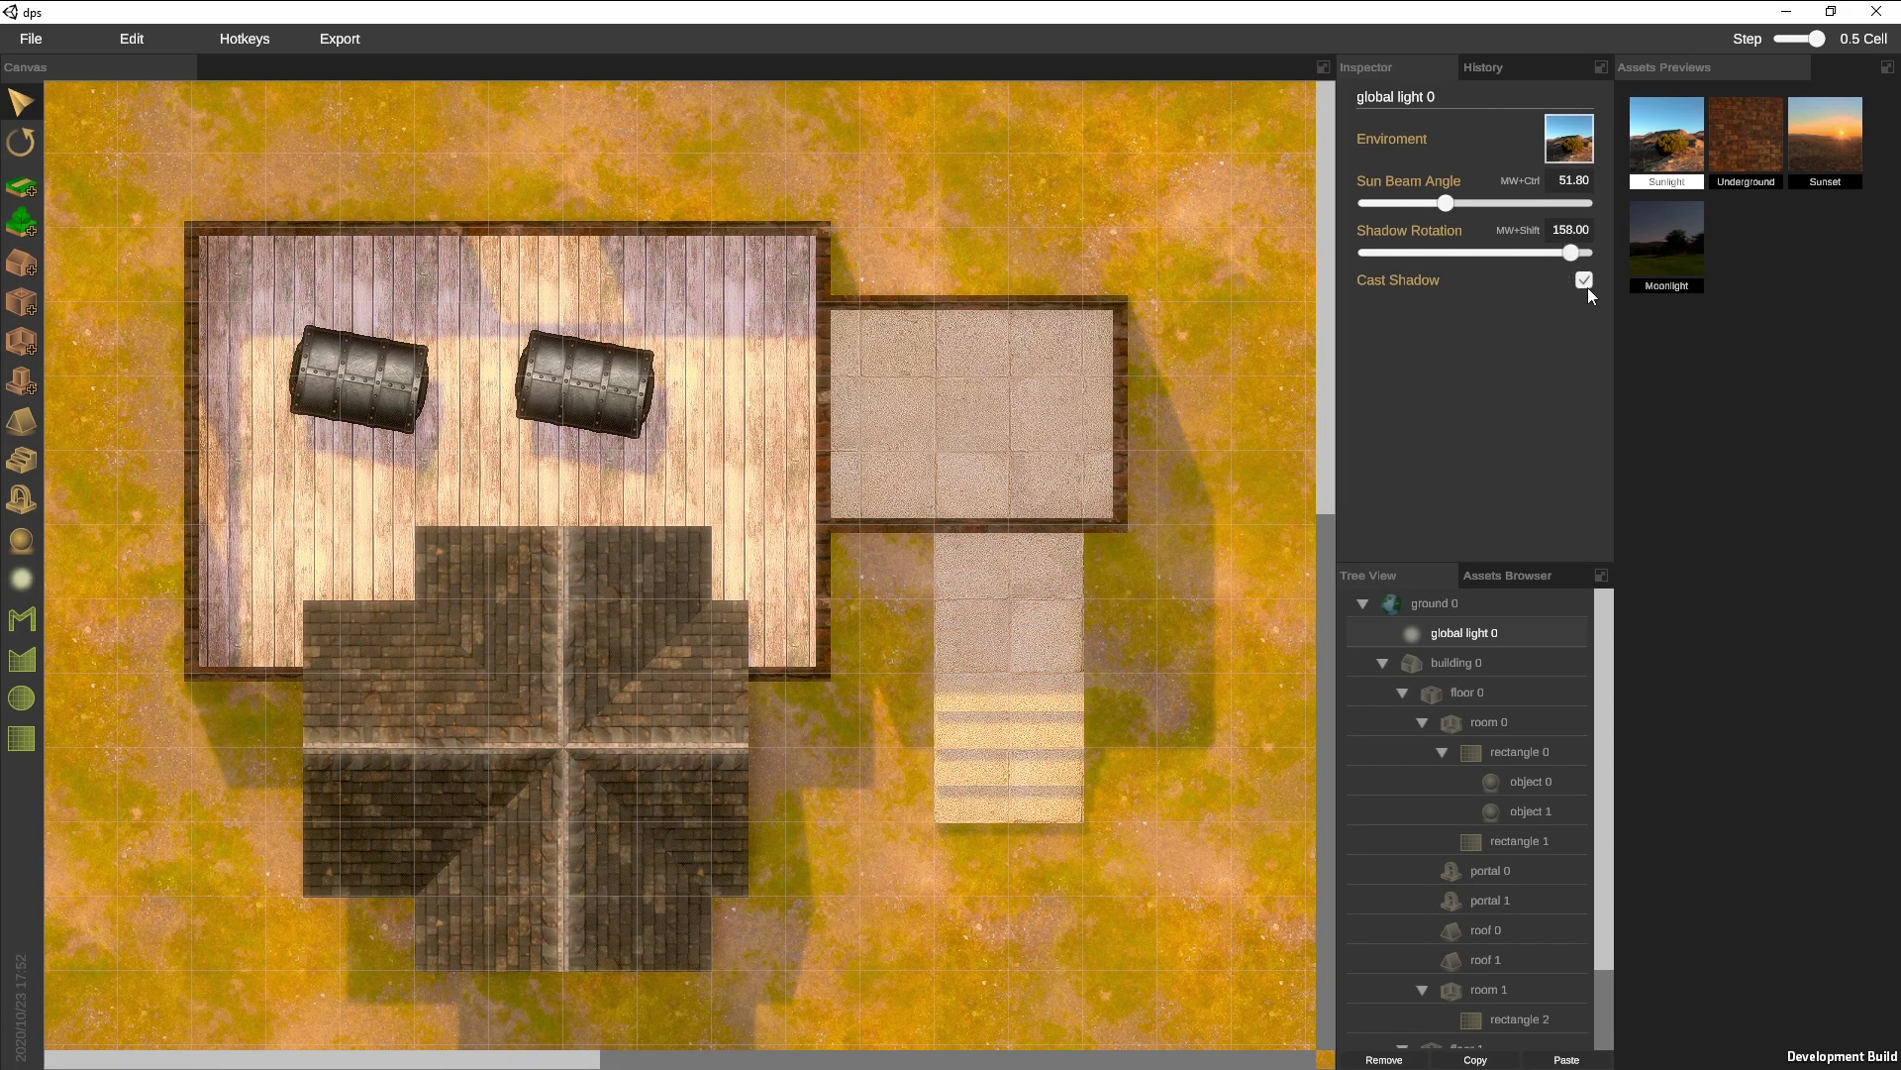
click(1584, 281)
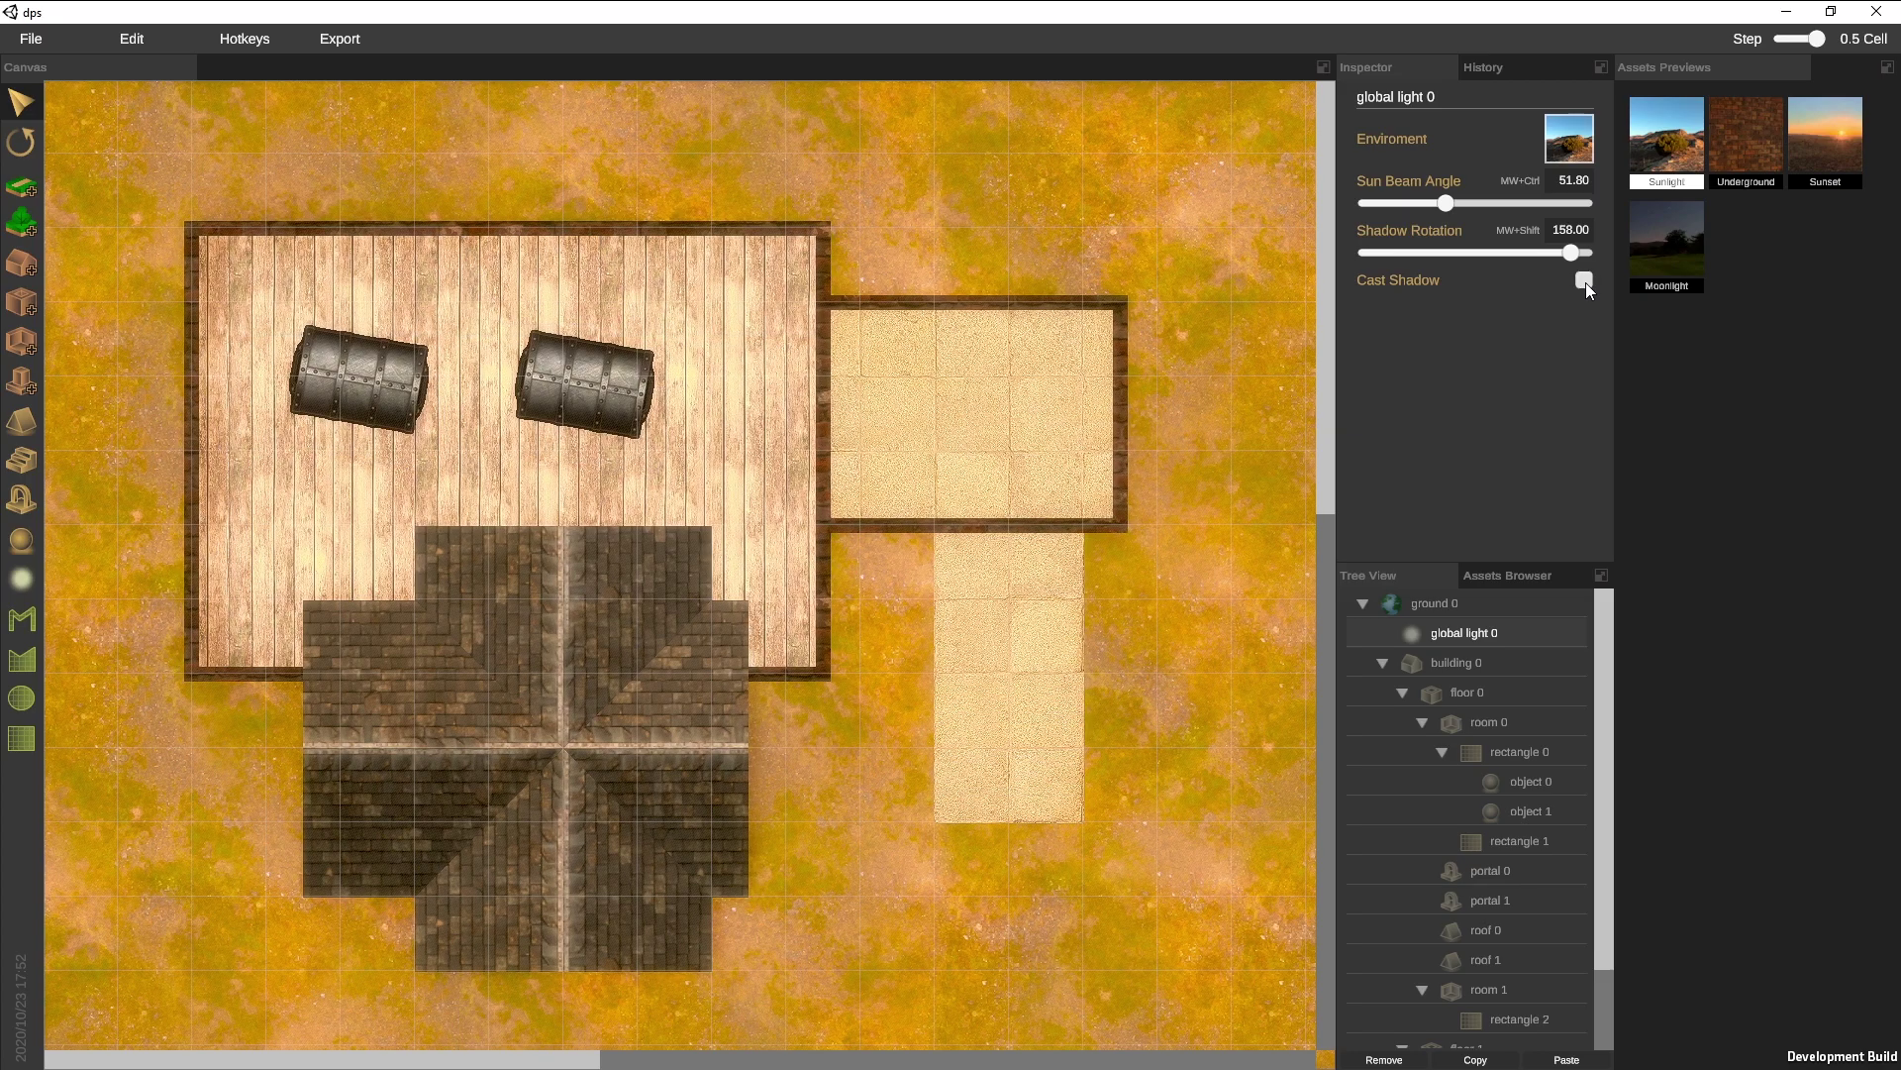
click(1584, 281)
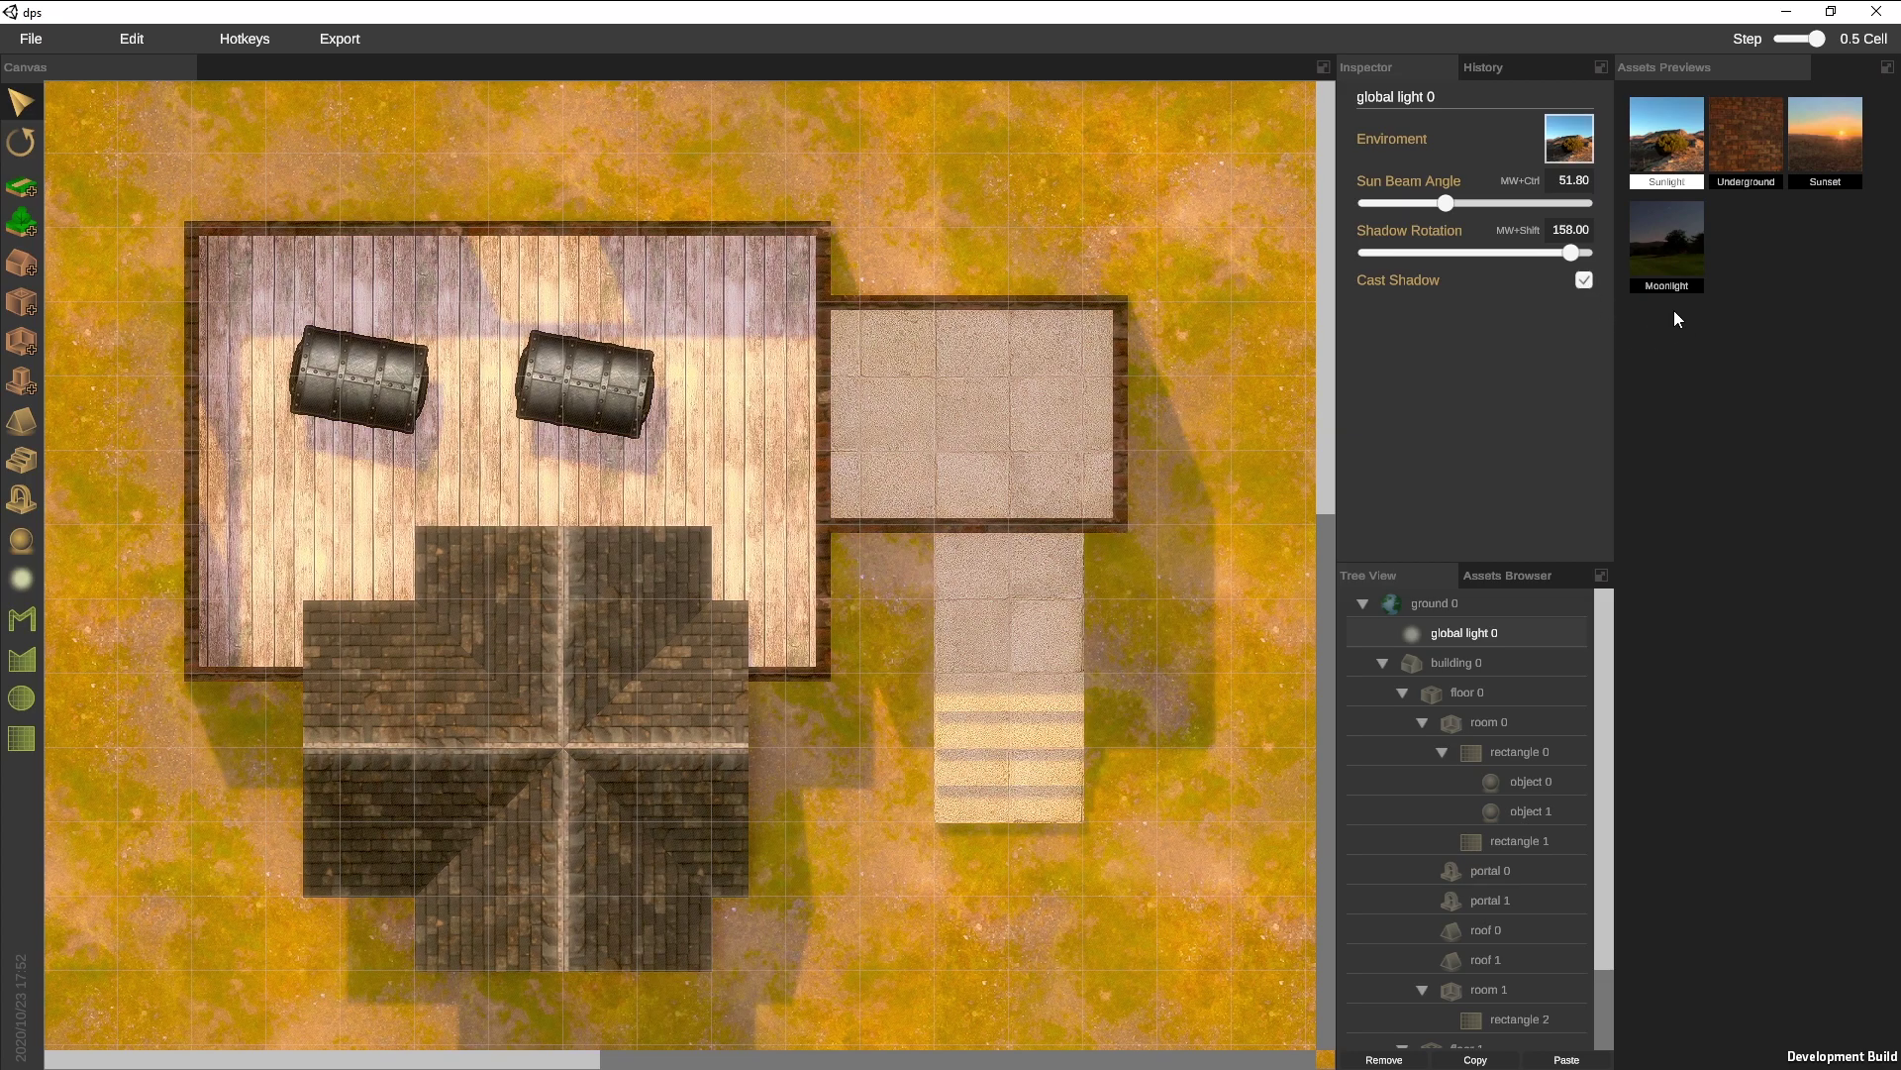
Apply the Underground environment preset to the global light and select the light tool
click(1676, 253)
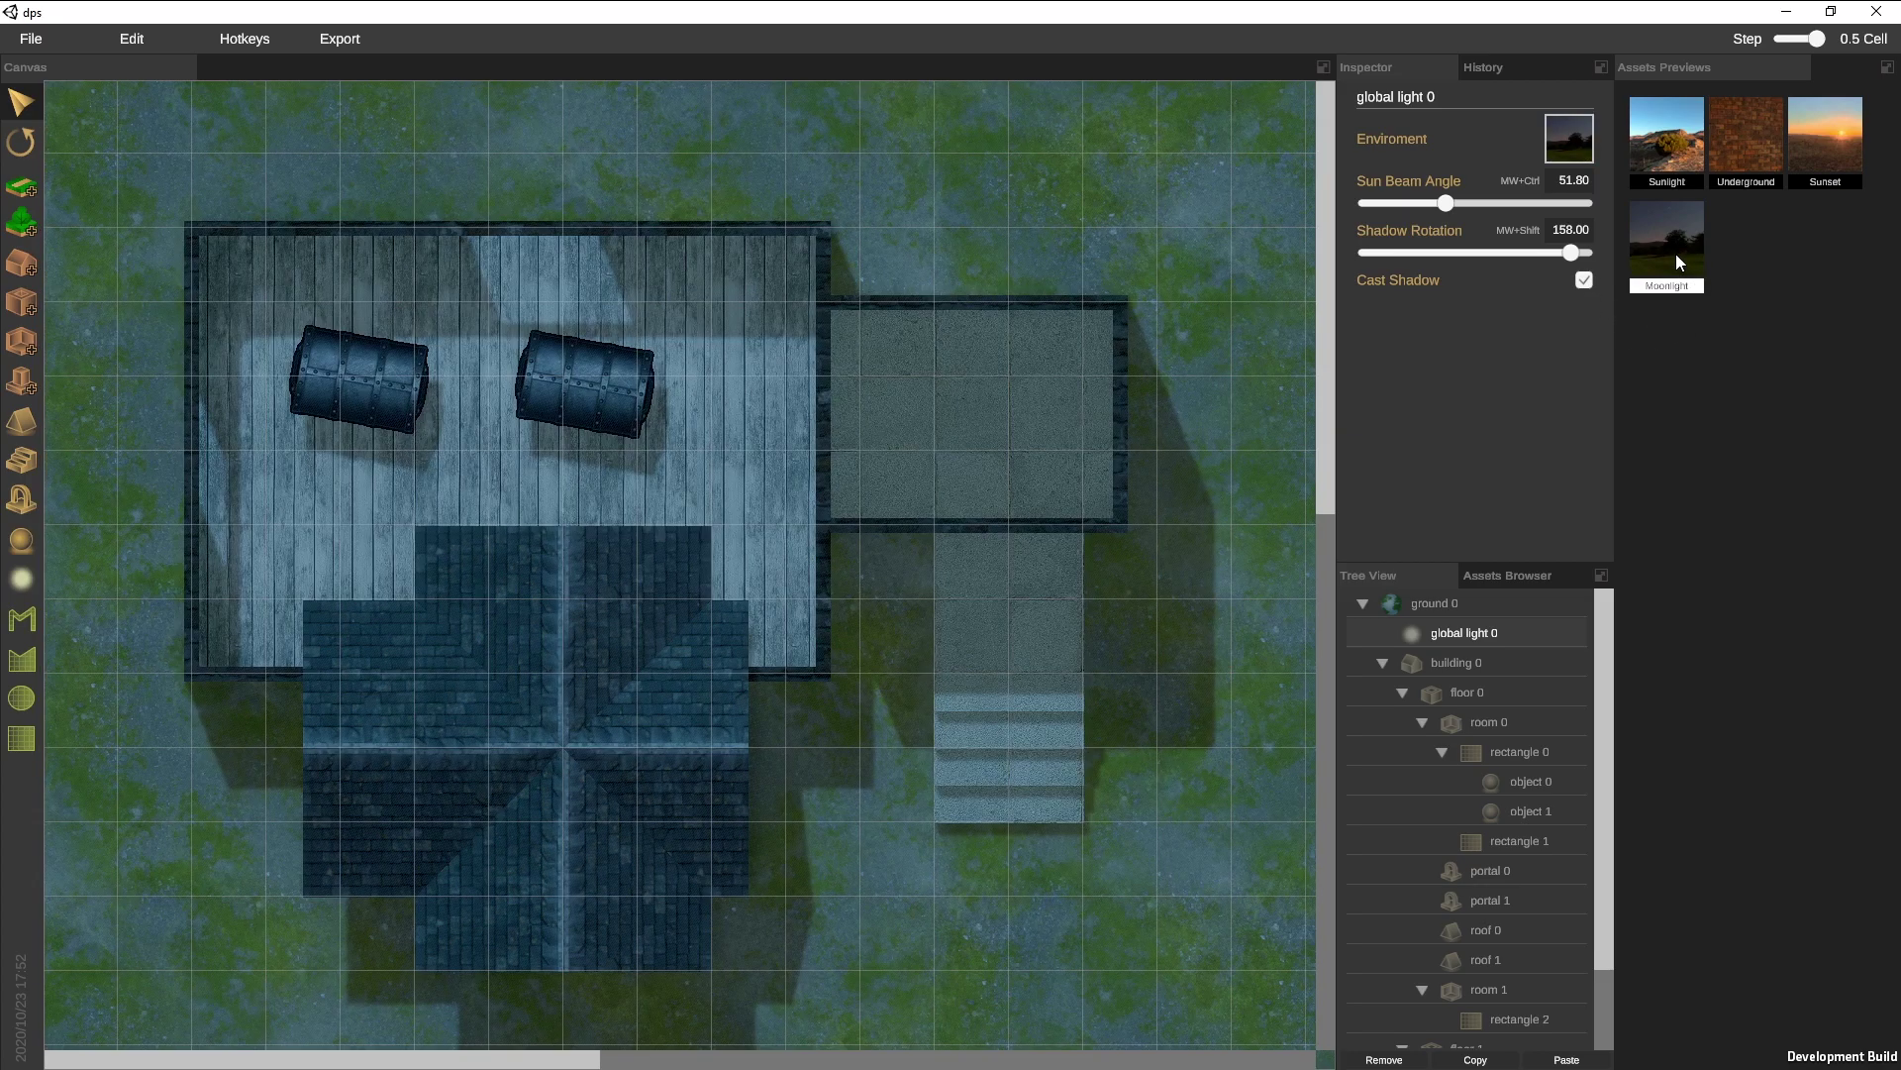
click(1846, 144)
click(1738, 140)
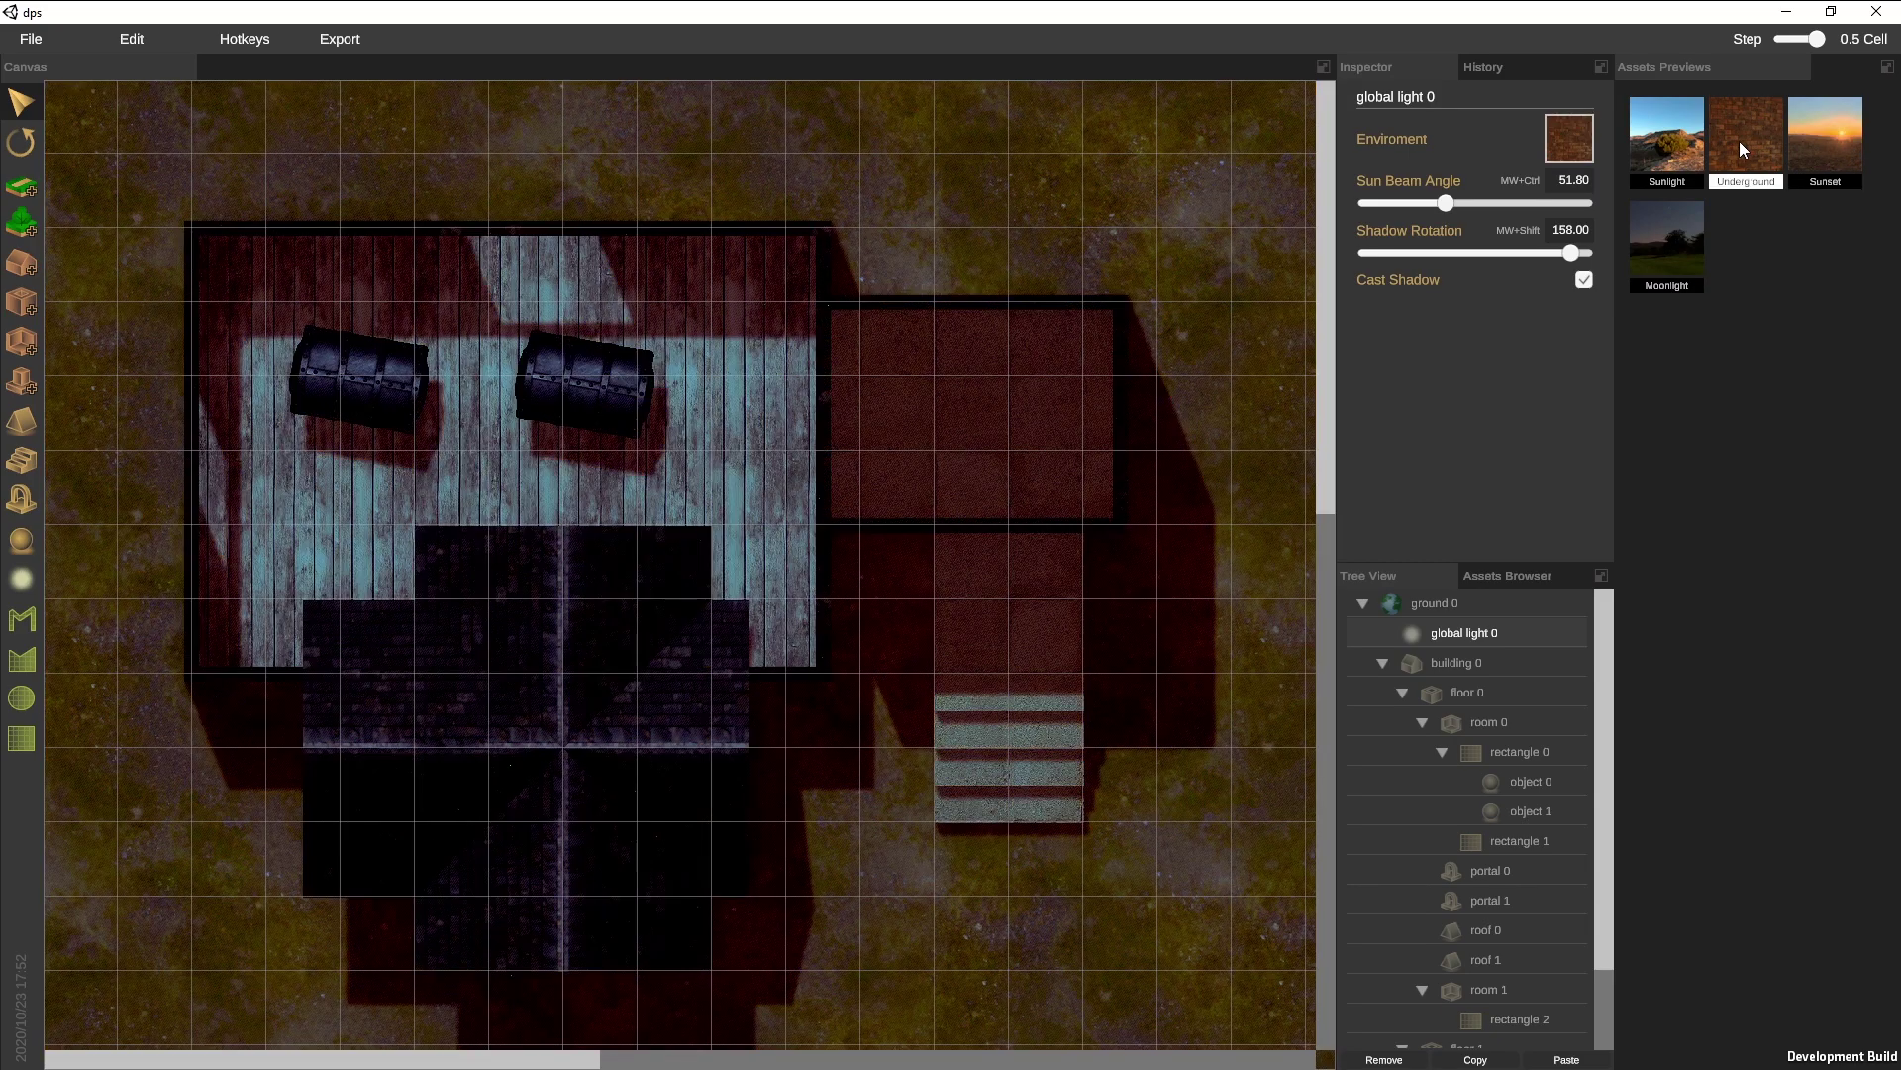
click(23, 580)
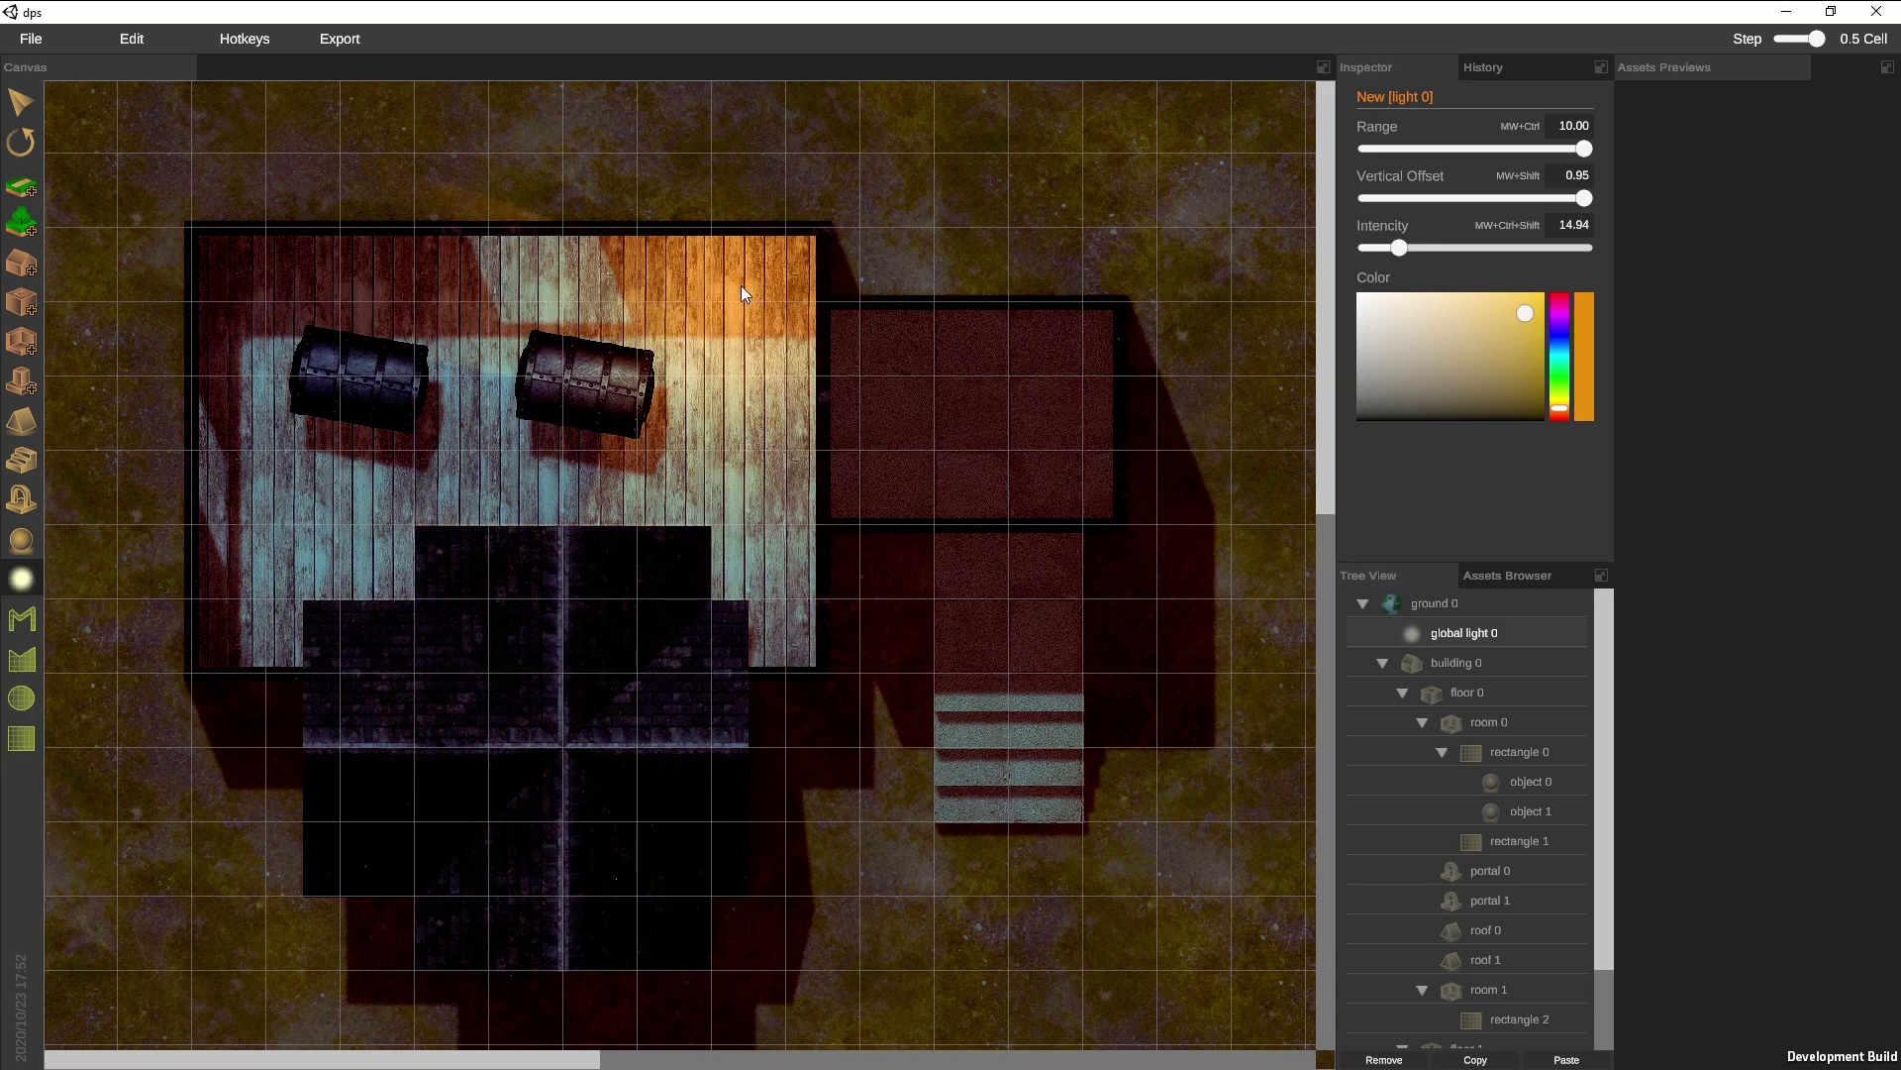
Place an orange light at the room's top right and a blue light 1 at its lower left
click(741, 285)
click(269, 559)
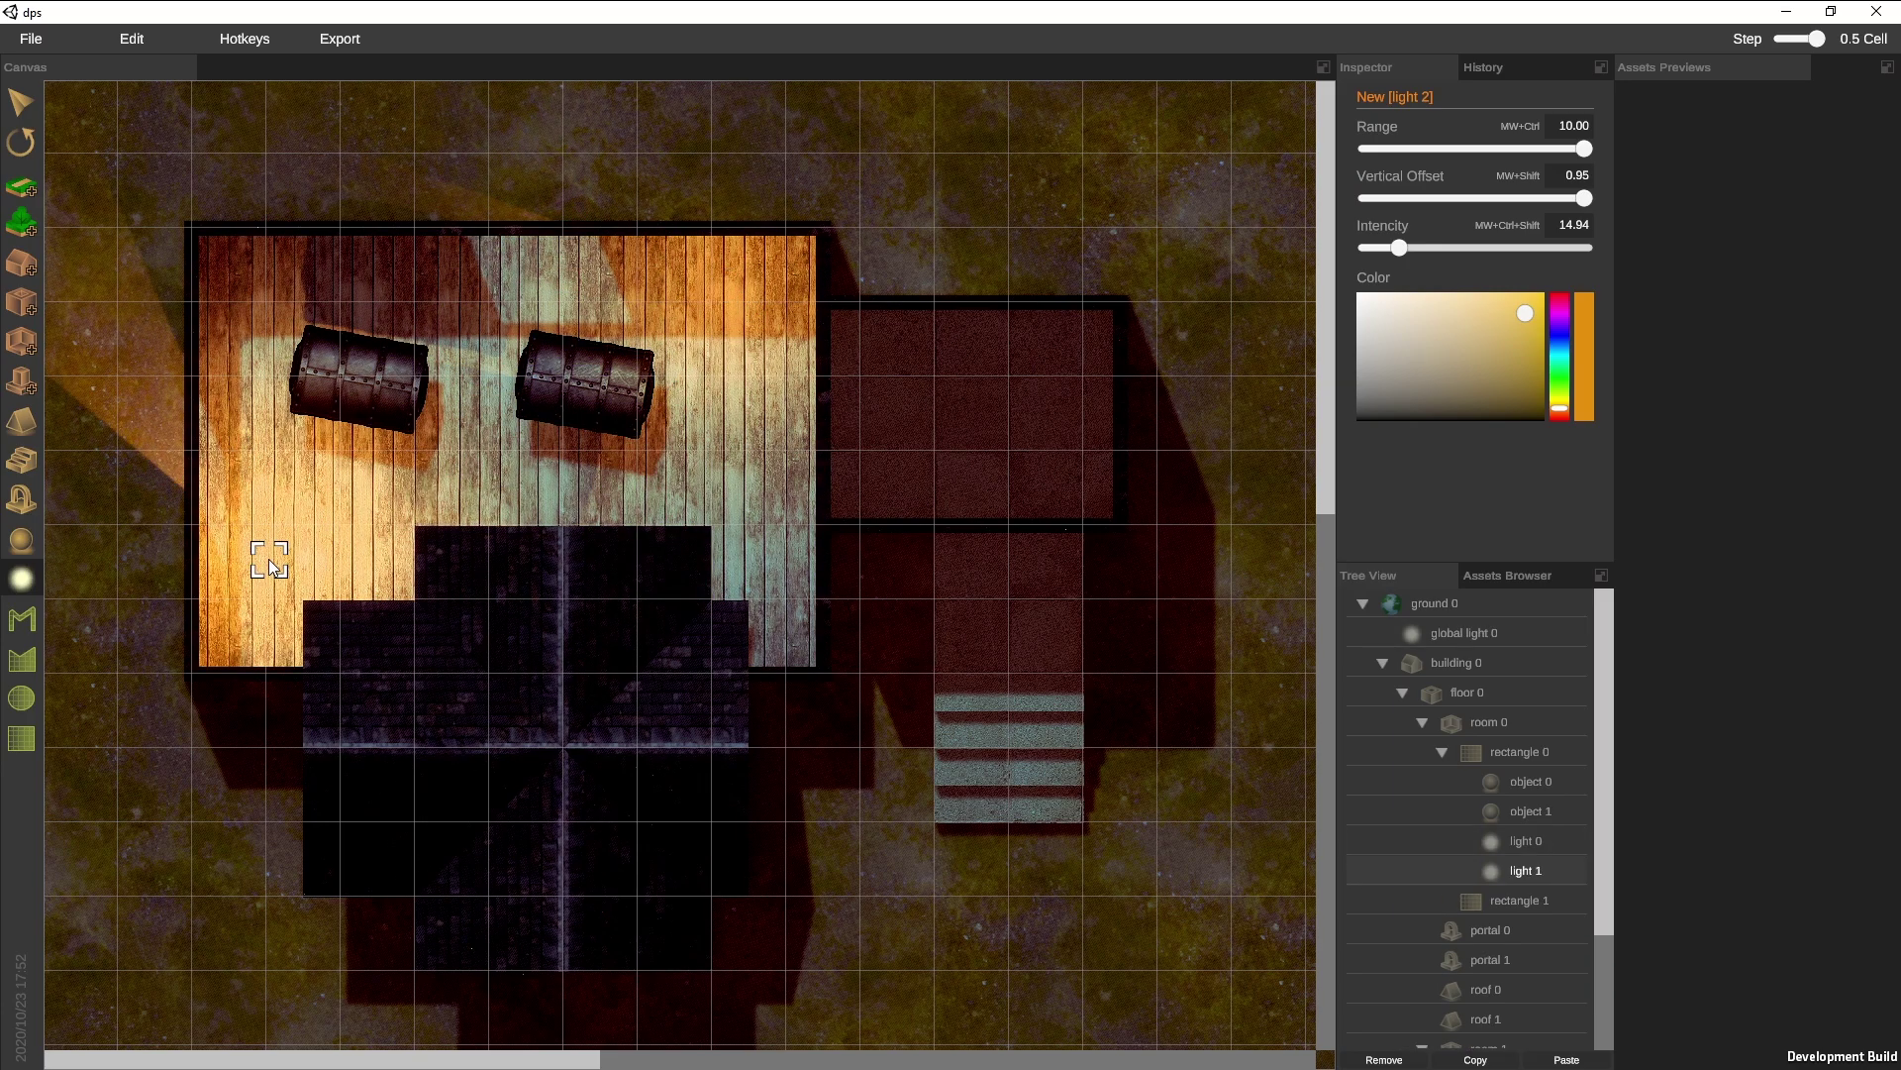
click(1566, 378)
drag(1566, 378, 1568, 349)
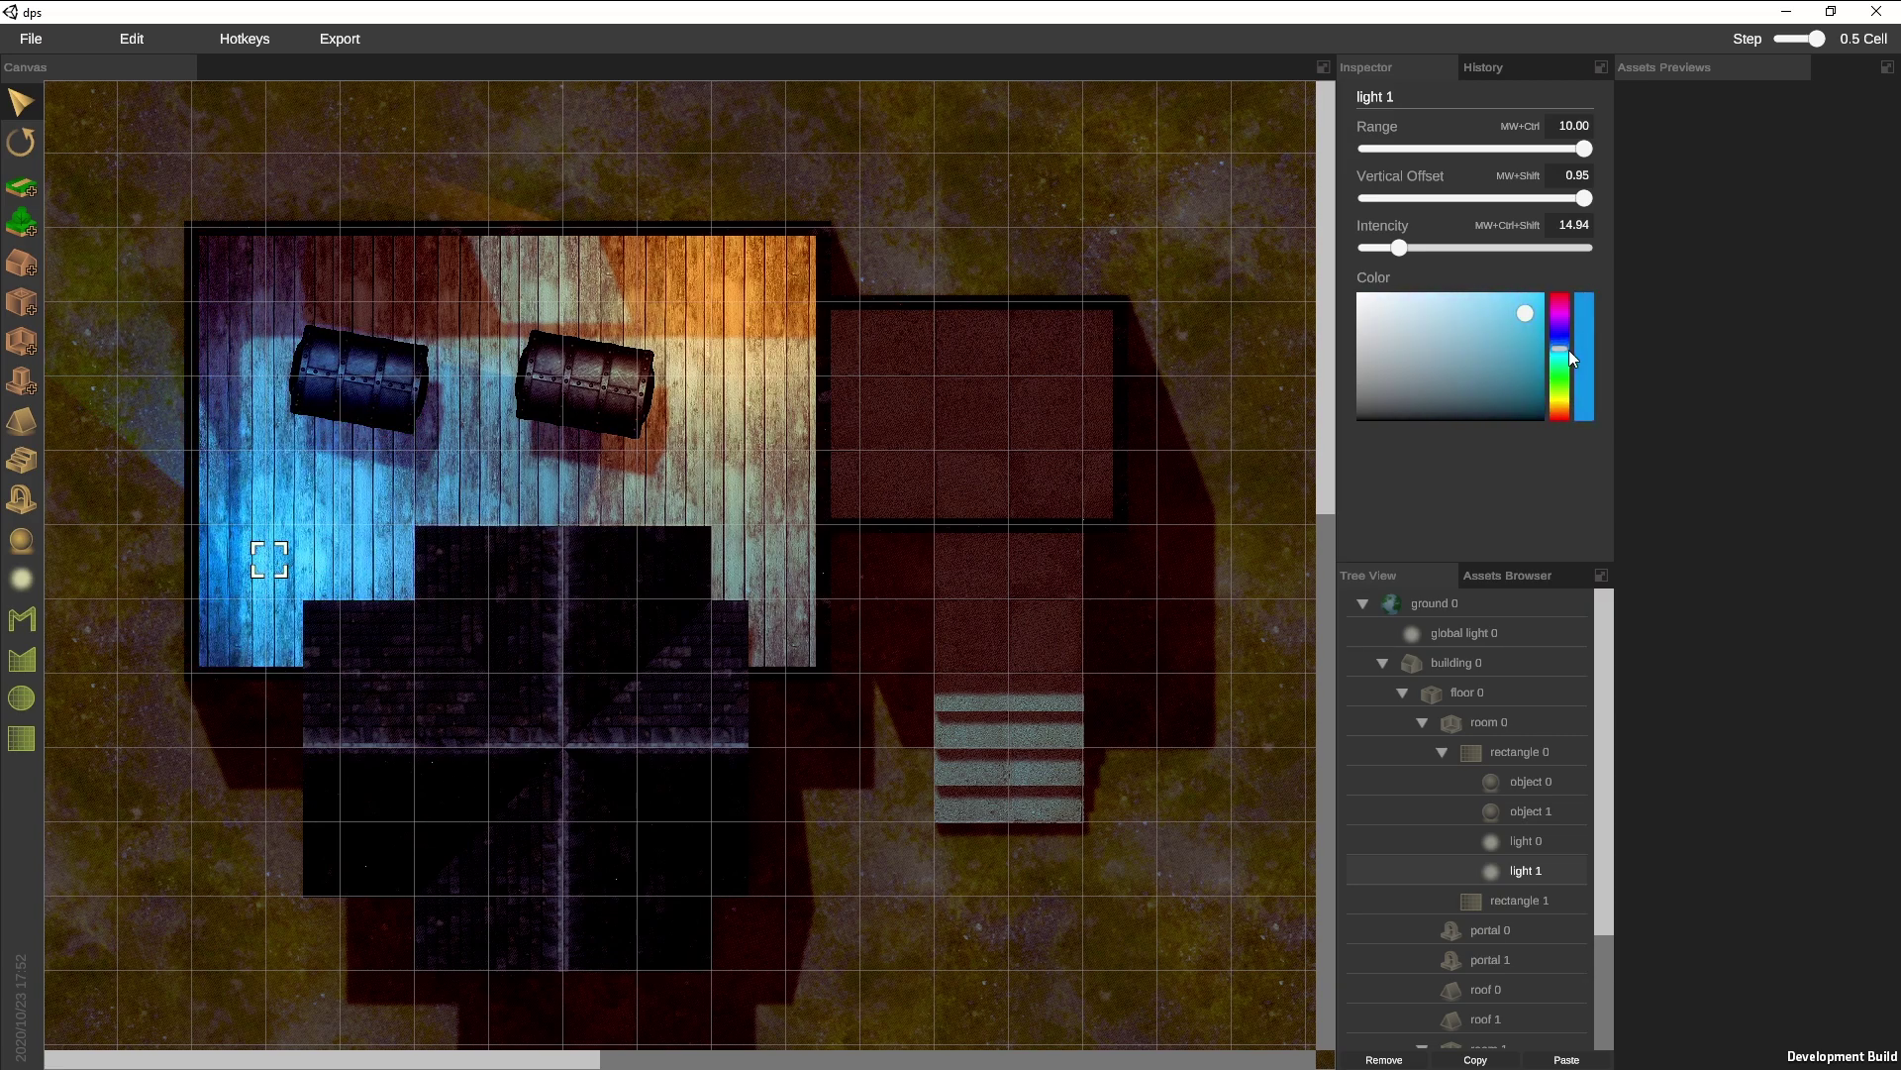
mouse_move(277, 564)
mouse_down()
mouse_move(685, 495)
mouse_move(300, 489)
mouse_move(244, 300)
mouse_move(274, 545)
mouse_up()
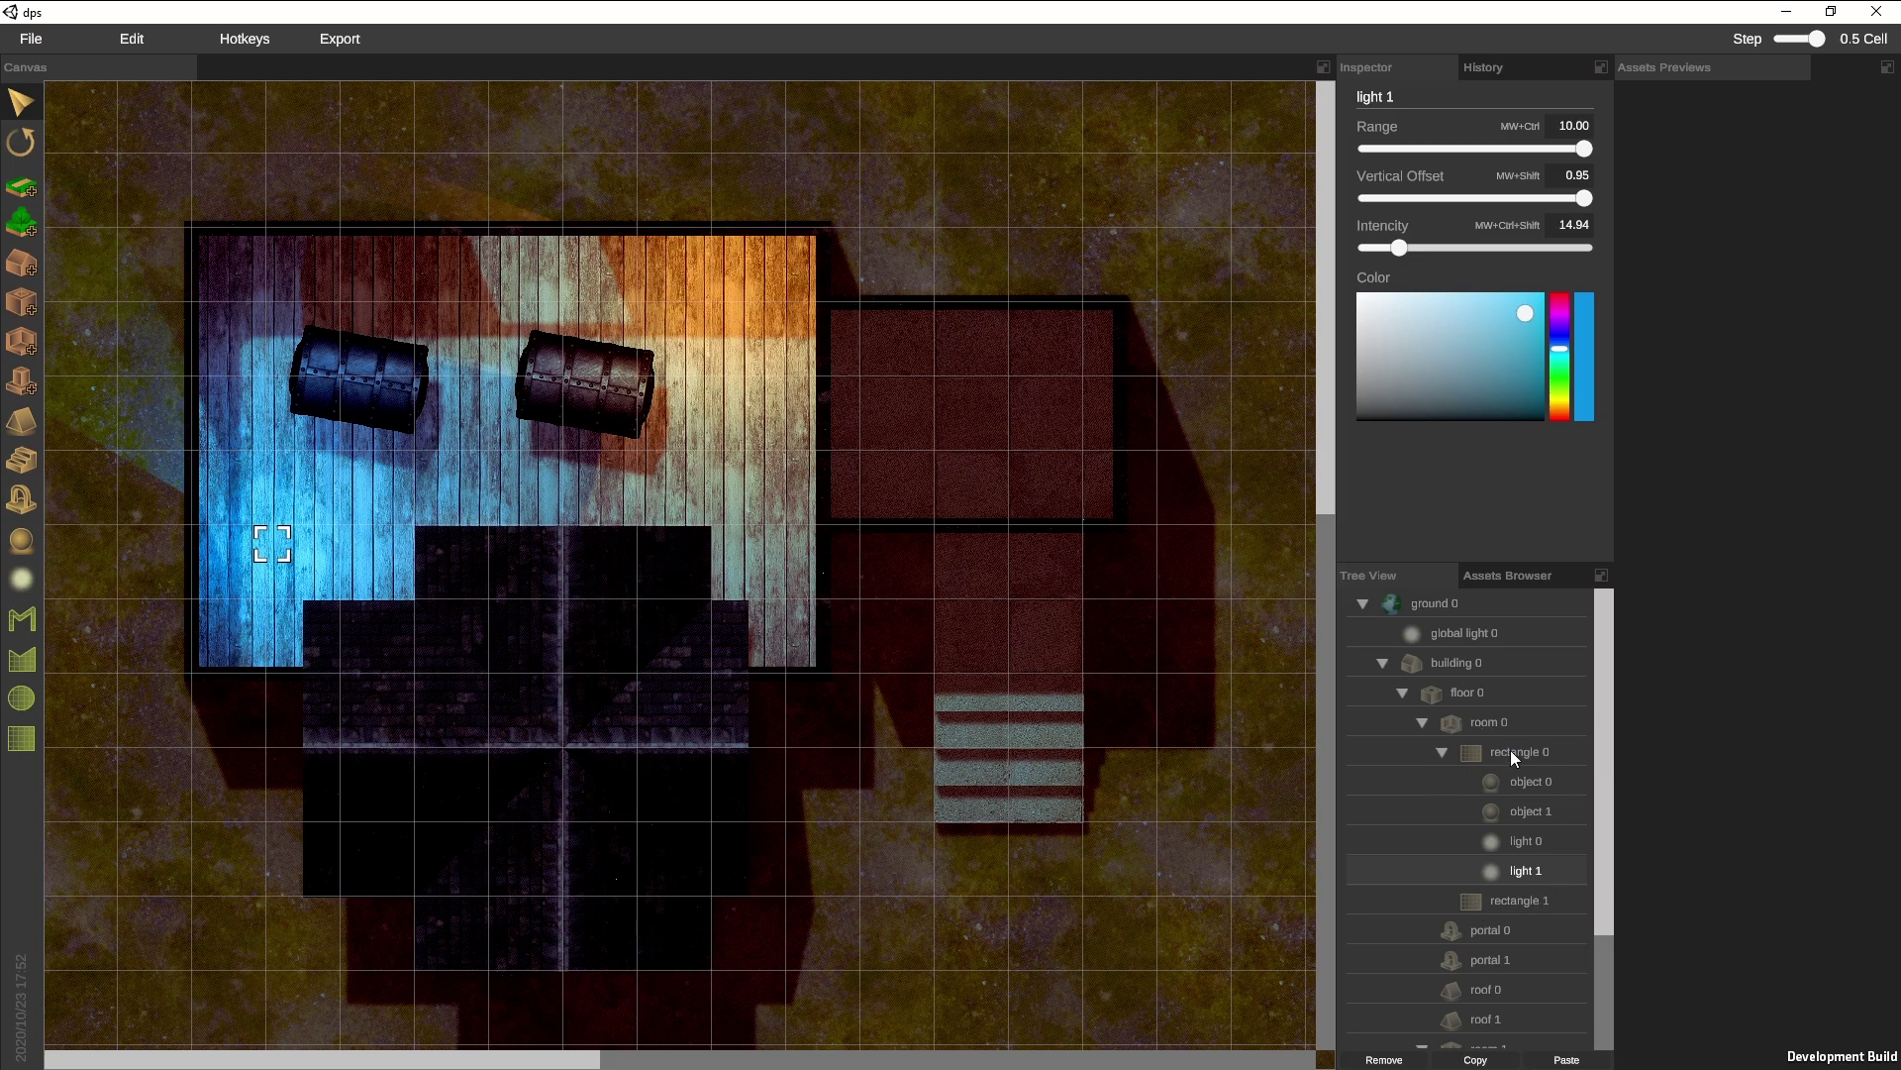
Shift room 0 slightly left, then preview an earlier History entry and return to the latest Move Object
click(1501, 724)
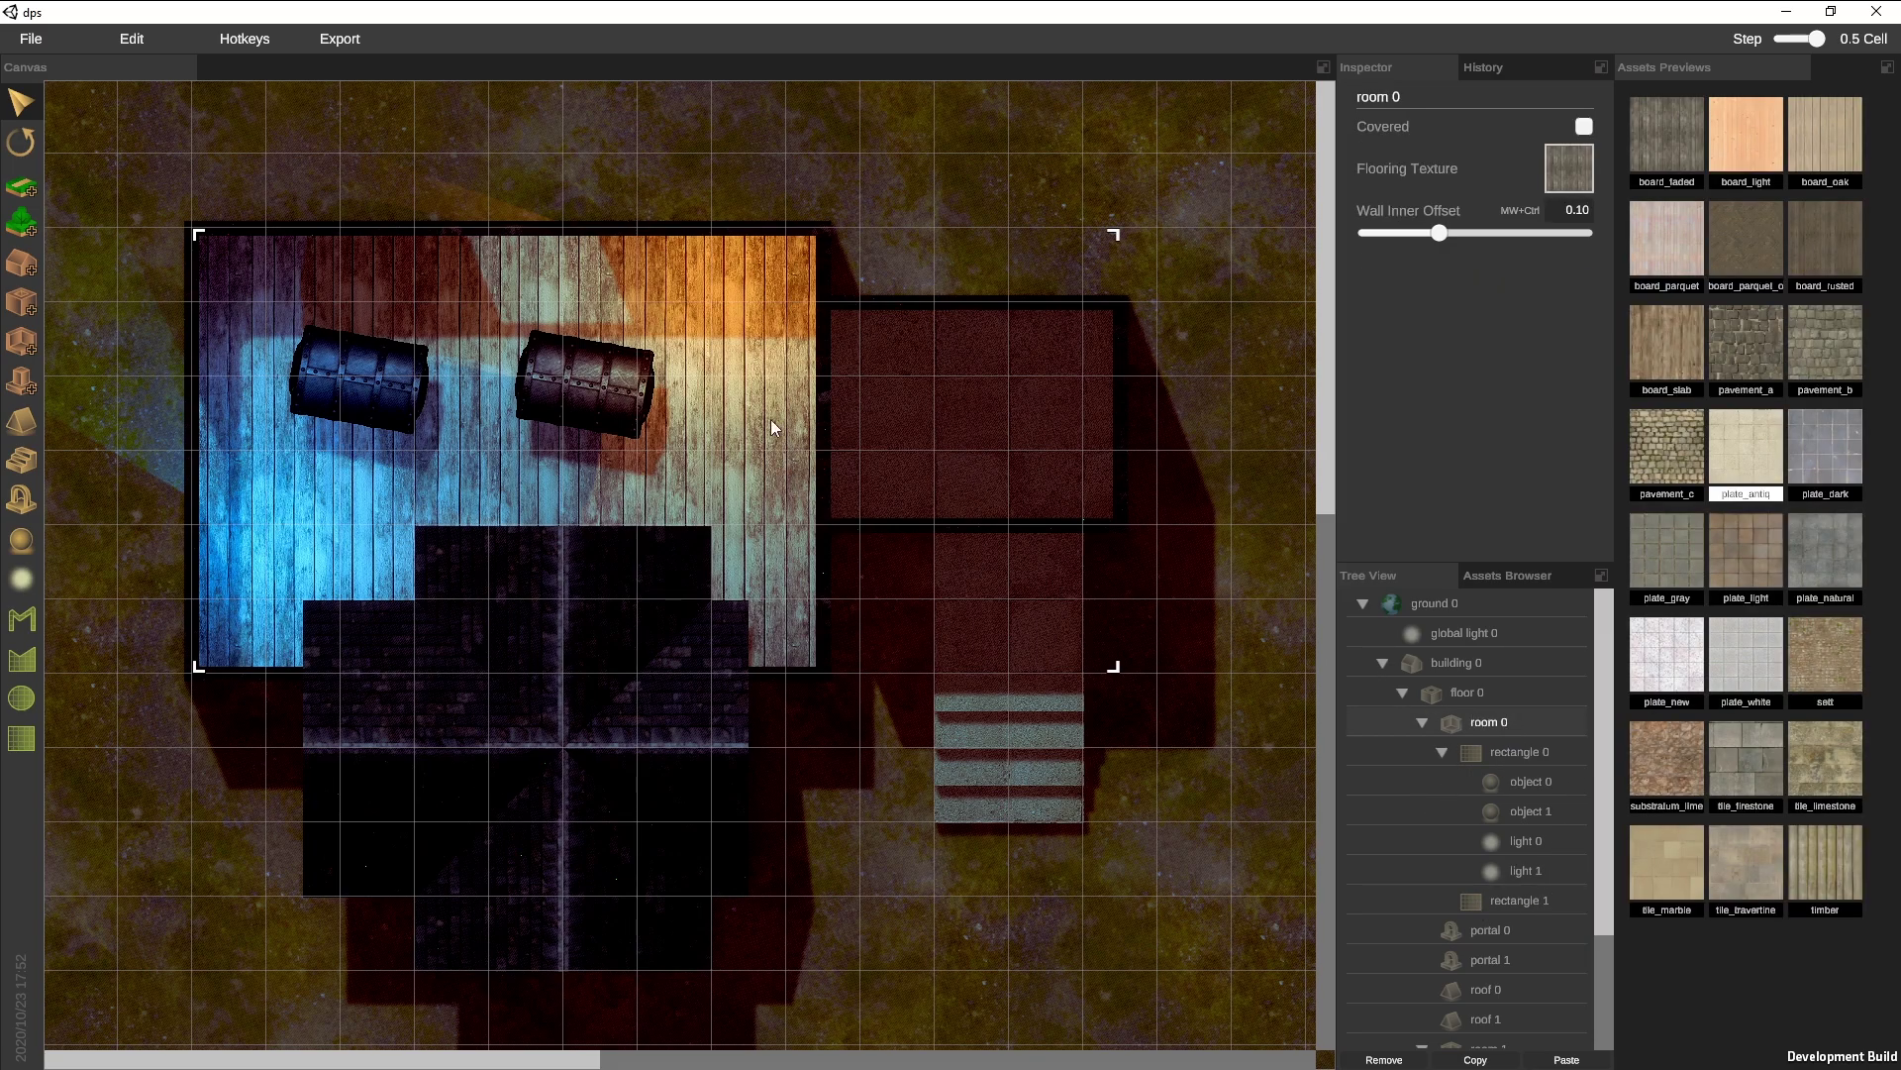
mouse_move(770, 419)
mouse_down()
mouse_move(900, 419)
mouse_move(705, 412)
mouse_move(824, 418)
mouse_move(734, 414)
mouse_up()
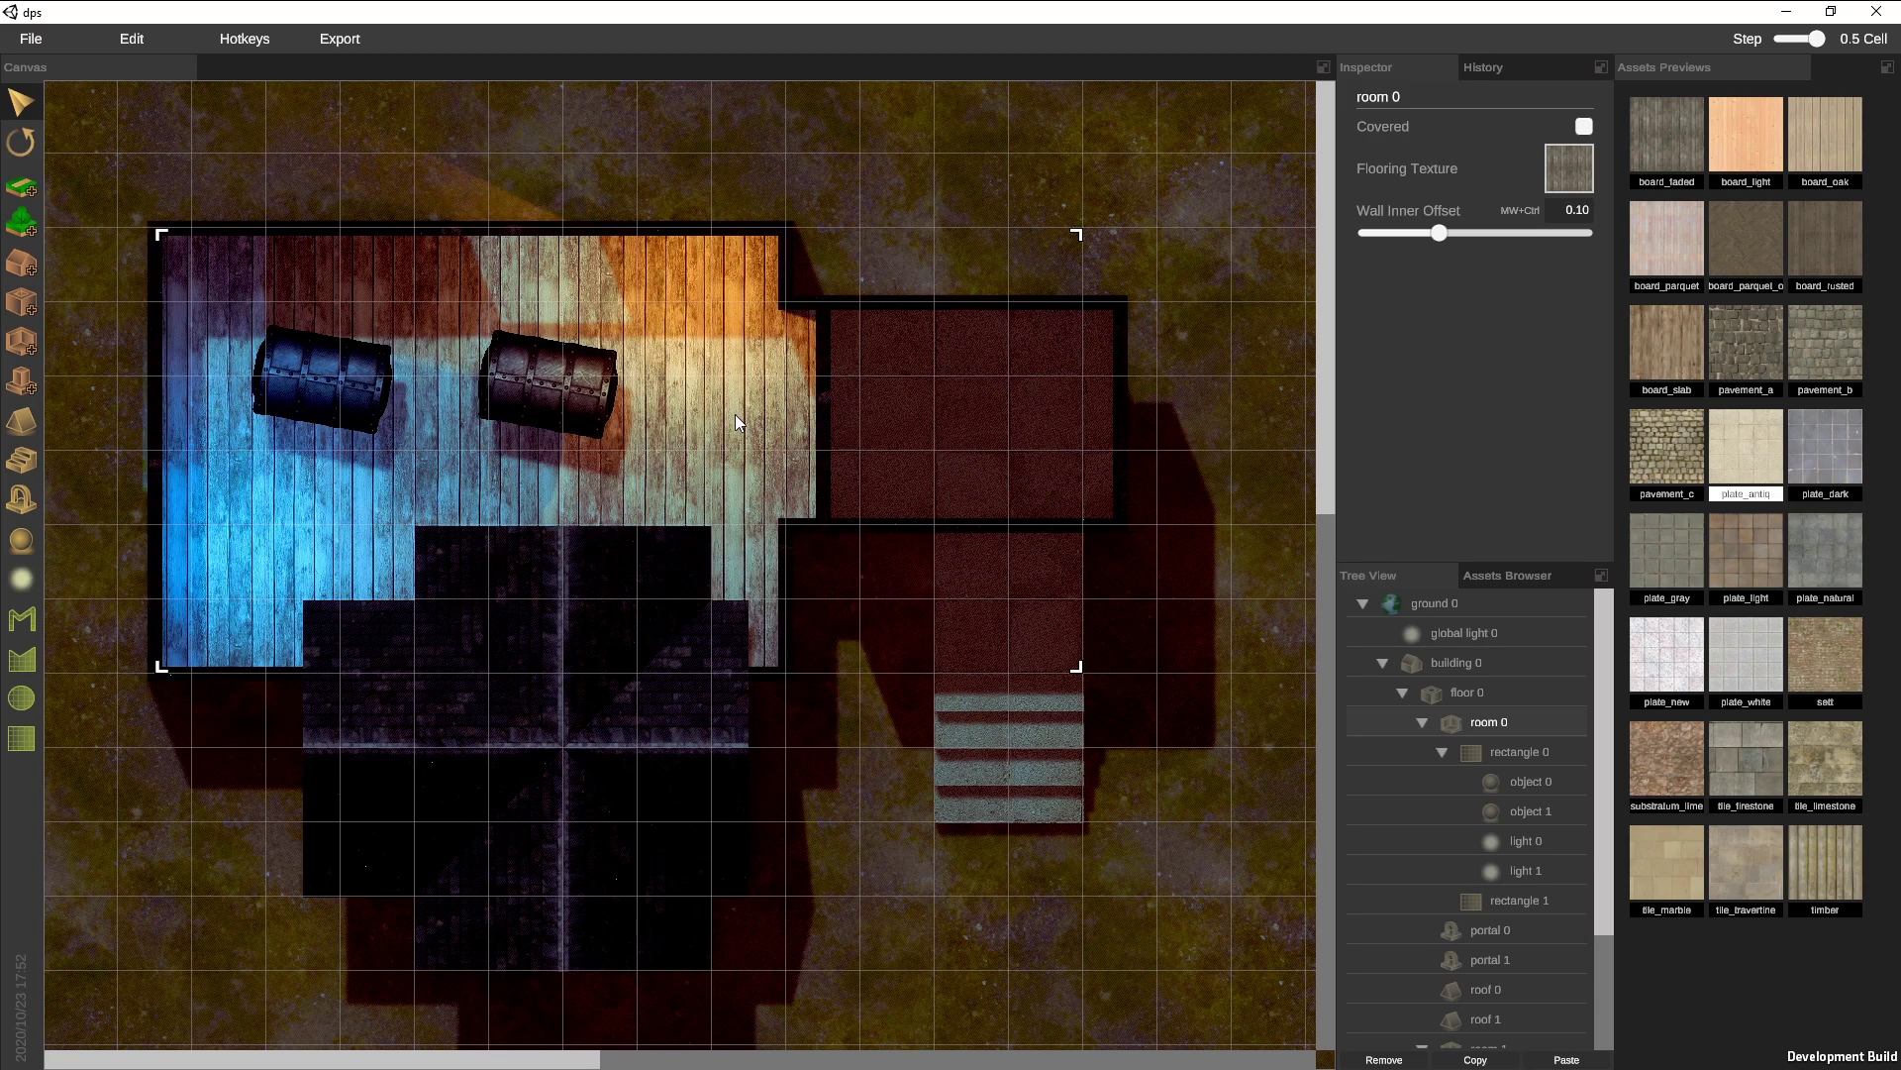
click(1511, 65)
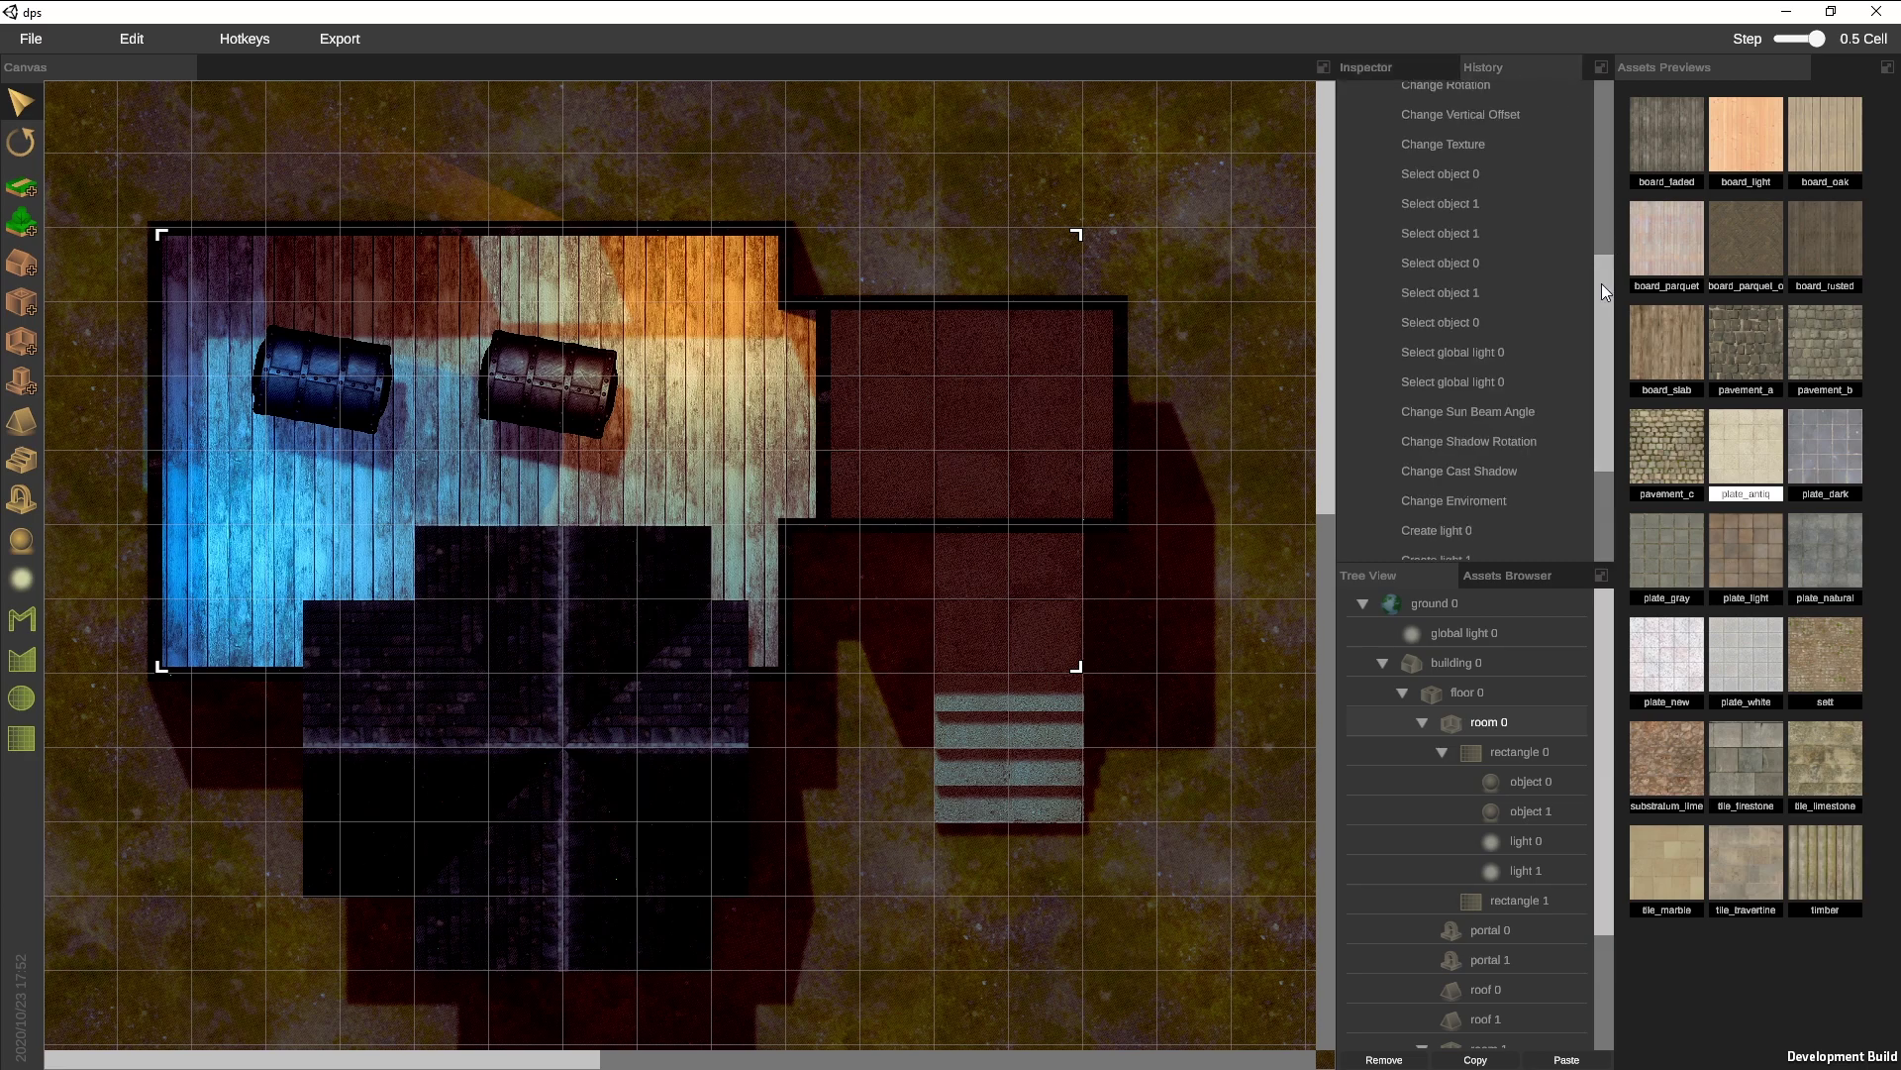
drag(1601, 284, 1602, 406)
click(1477, 105)
click(1464, 545)
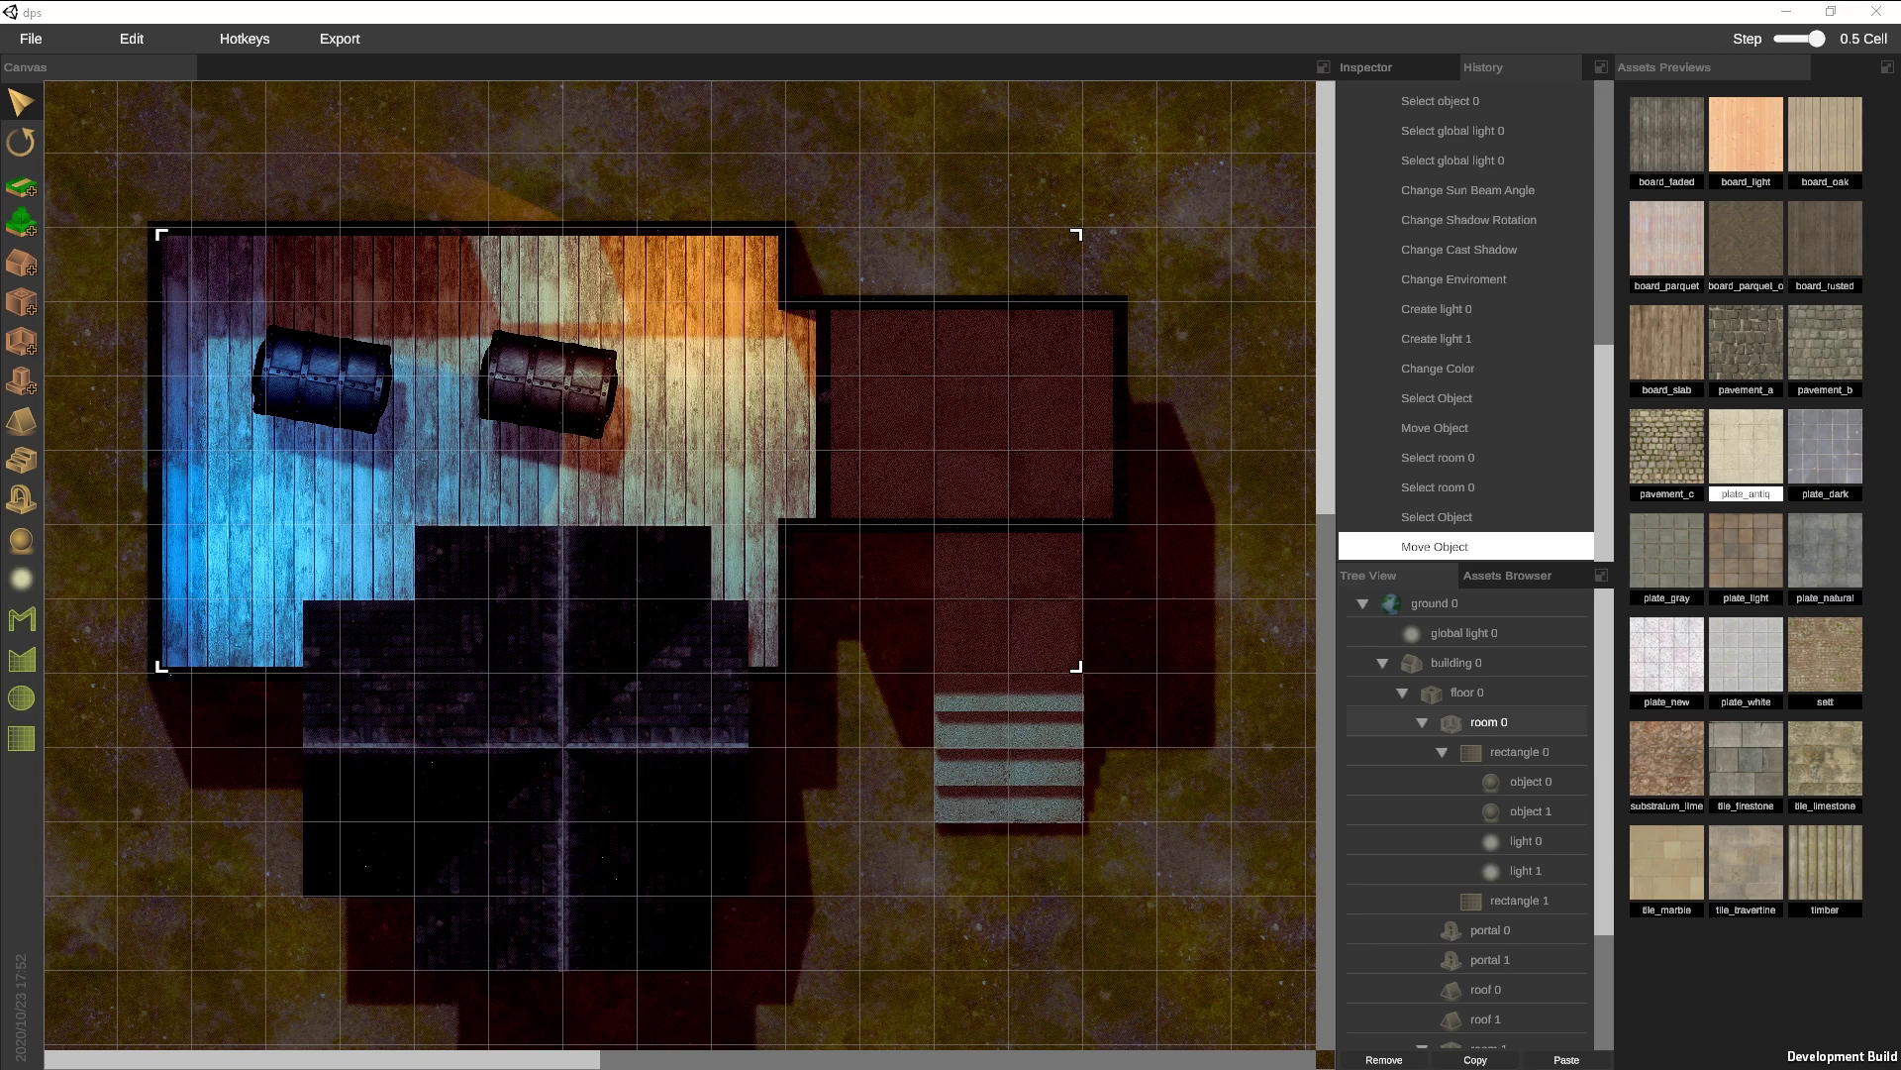
Export the map as an image named 'map' at 100 dpi with Fantasy Grounds Unity enabled
click(347, 43)
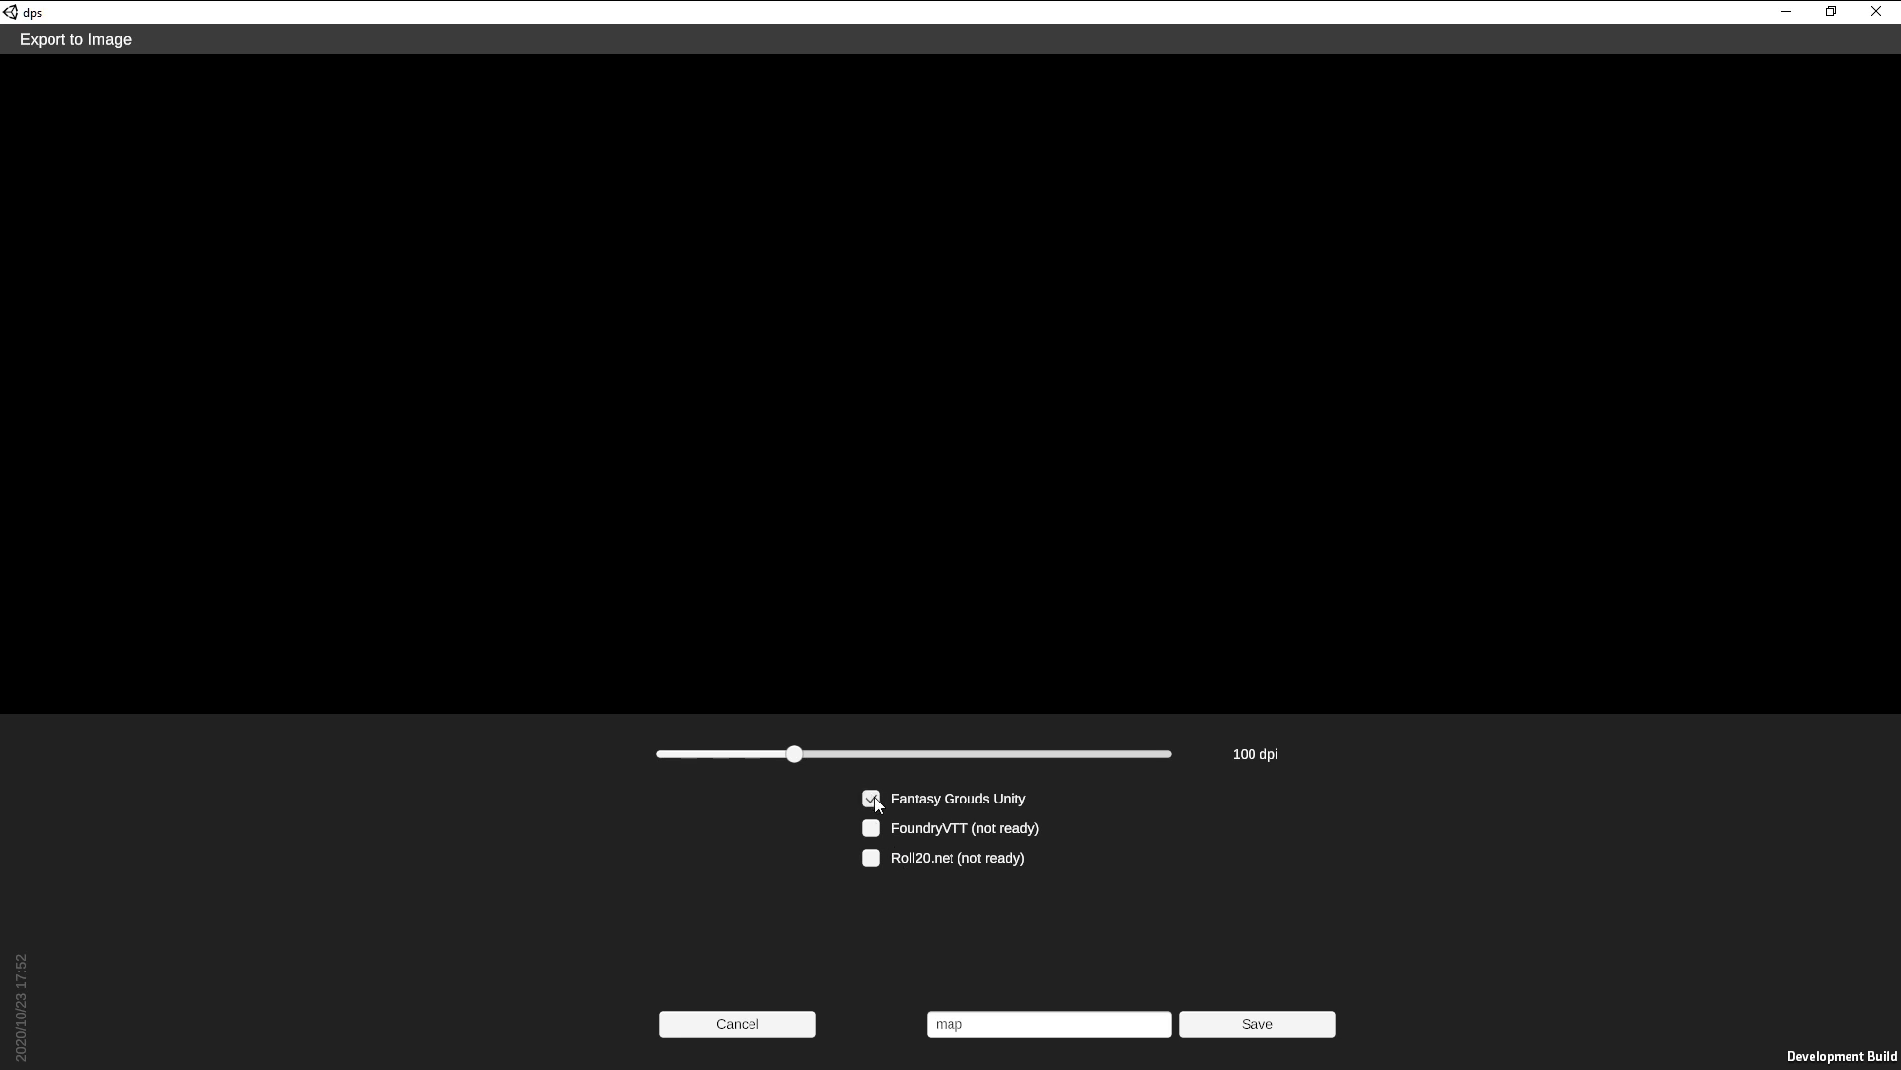
click(1244, 1032)
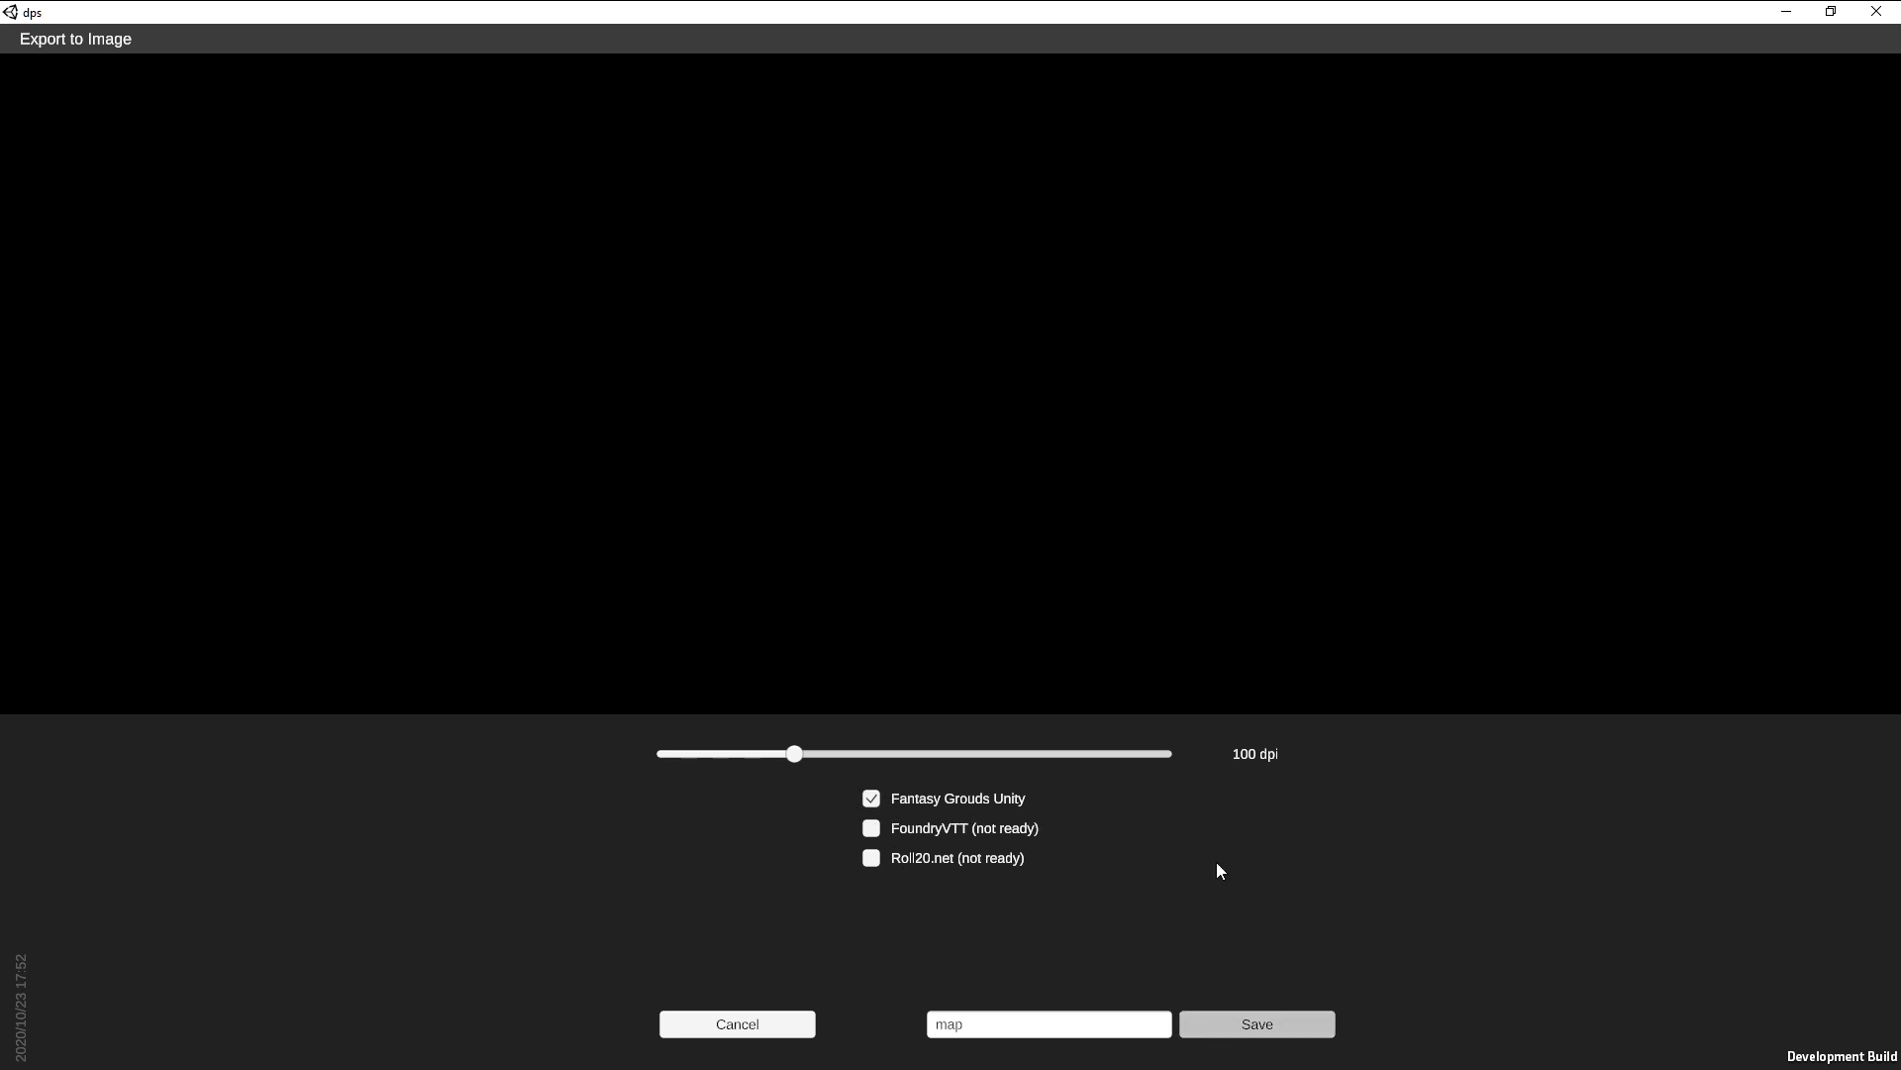